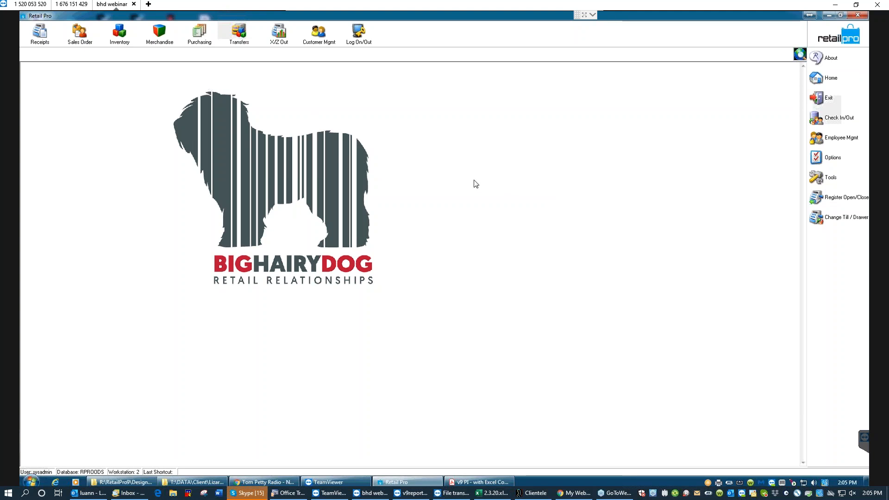
- Switch to the physical inventory manual PDF and review its preparation advice and the required PI Tool preference settings
{"action": "left_click", "coordinate": [485, 483]}
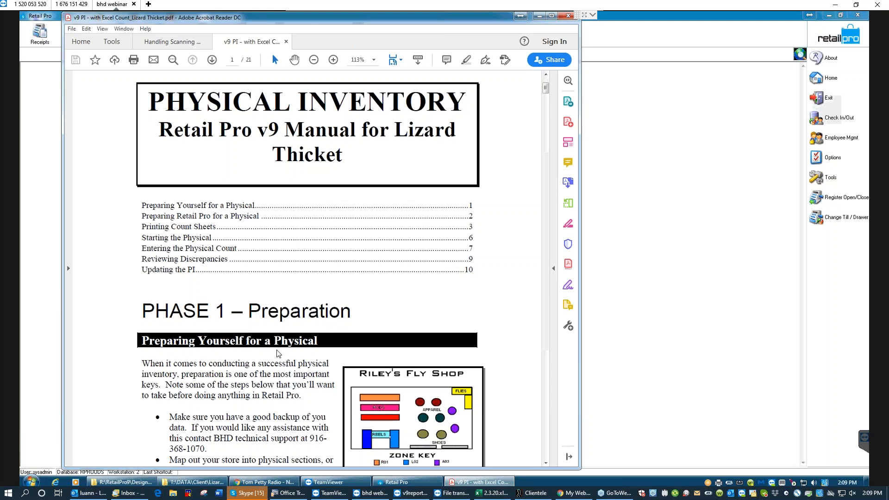
{"action": "scroll", "coordinate": [278, 352], "scroll_direction": "down", "scroll_amount": 3}
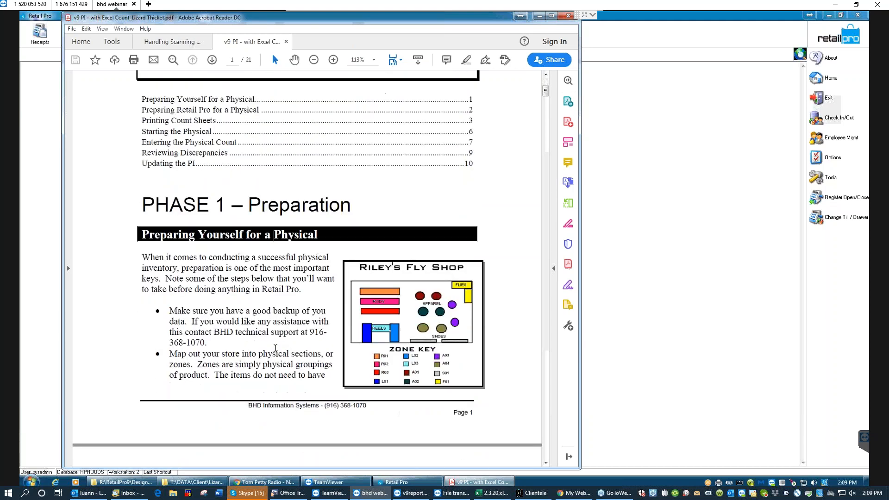
{"action": "scroll", "coordinate": [271, 349], "scroll_direction": "down", "scroll_amount": 4}
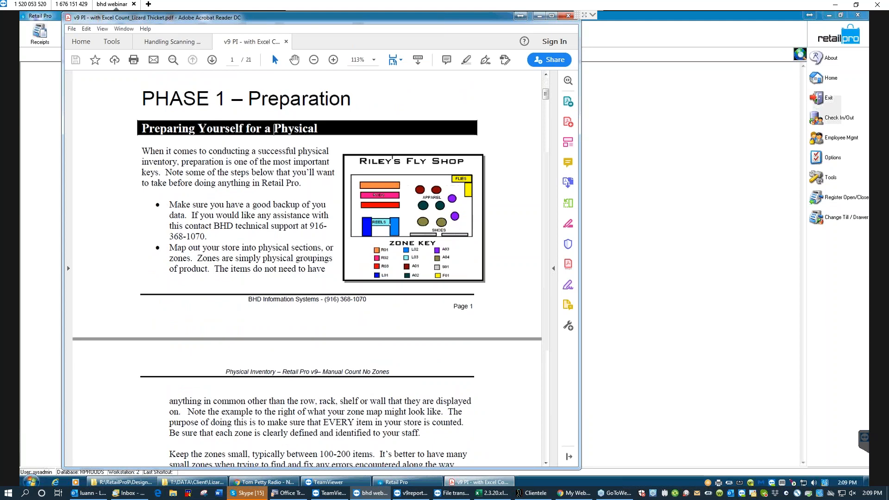
{"action": "scroll", "coordinate": [281, 324], "scroll_direction": "down", "scroll_amount": 5}
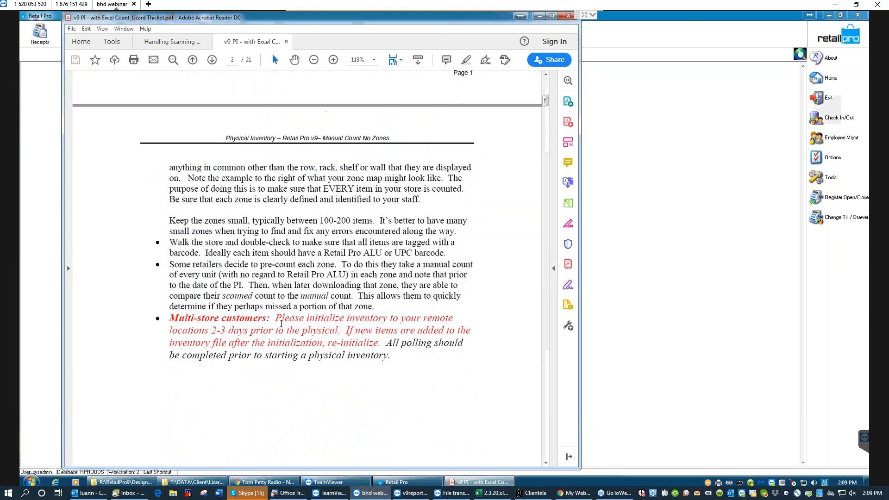
{"action": "scroll", "coordinate": [307, 268], "scroll_direction": "down", "scroll_amount": 5}
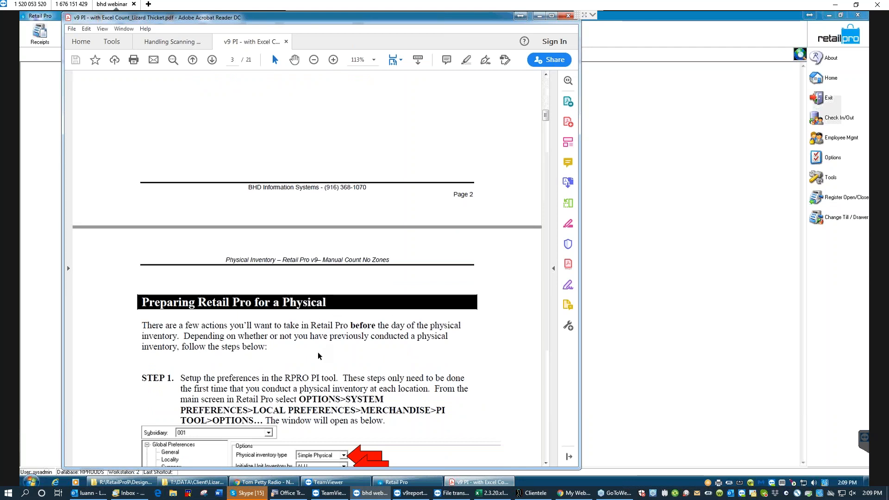
{"action": "scroll", "coordinate": [317, 352], "scroll_direction": "down", "scroll_amount": 2}
{"action": "scroll", "coordinate": [318, 350], "scroll_direction": "down", "scroll_amount": 9}
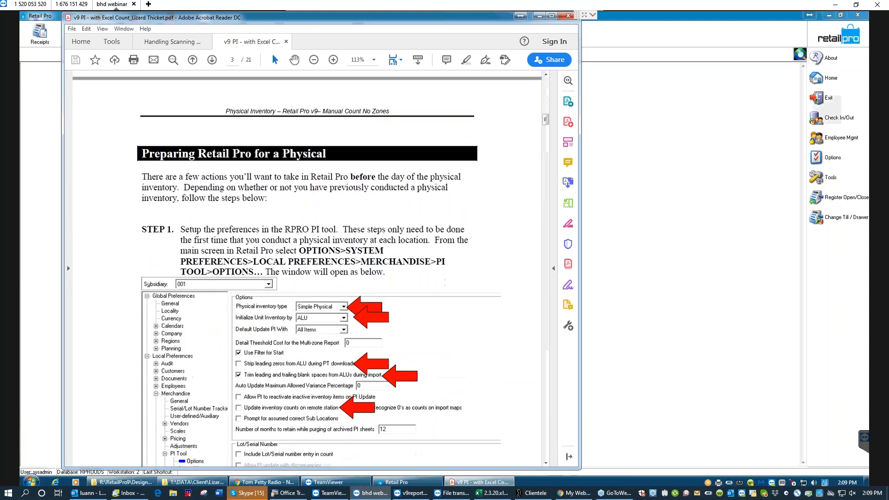
{"action": "scroll", "coordinate": [251, 374], "scroll_direction": "down", "scroll_amount": 2}
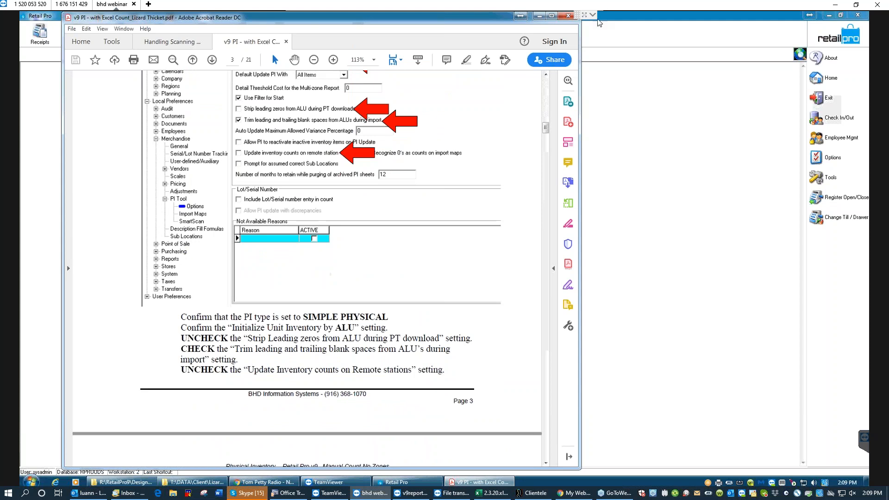
{"action": "left_click", "coordinate": [539, 17]}
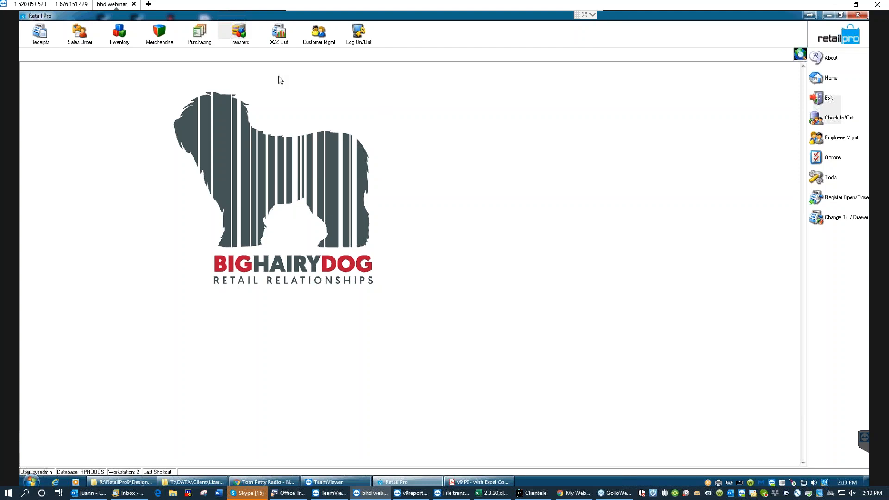
- Create a store physical inventory sheet named "test webinar 2020" for location ORD - STORE 1
{"action": "left_click", "coordinate": [119, 37]}
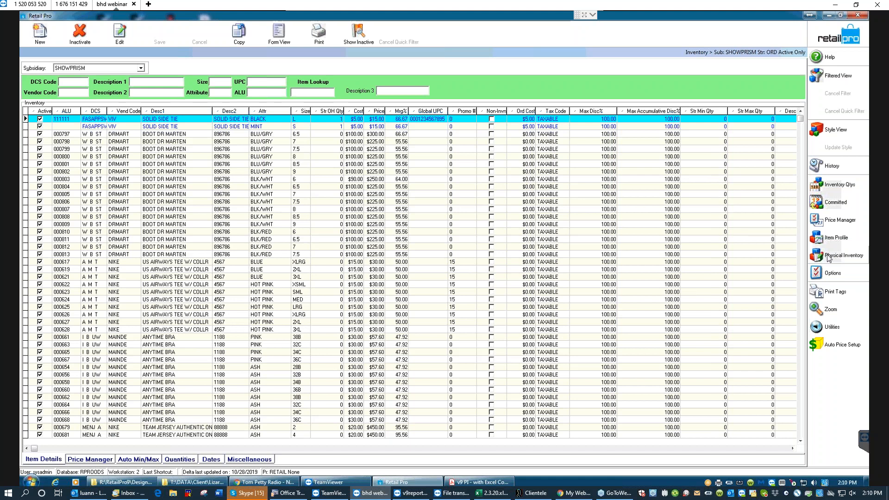
{"action": "left_click", "coordinate": [850, 258]}
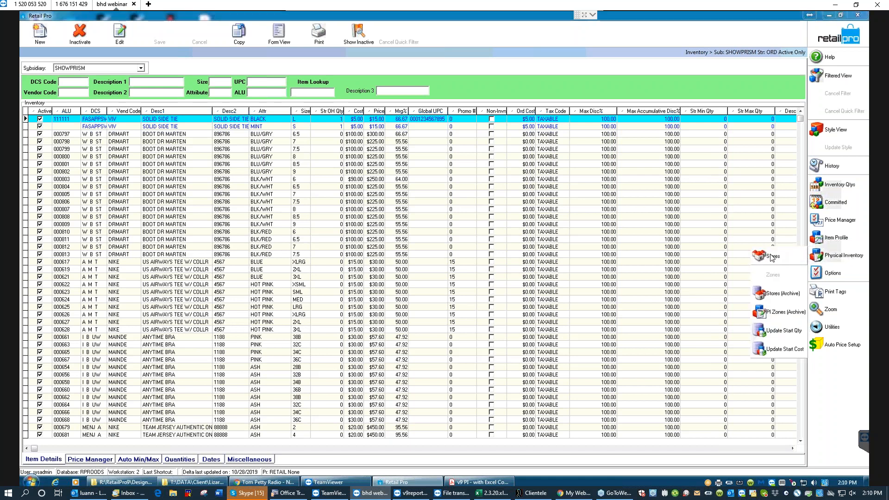
{"action": "left_click", "coordinate": [771, 258]}
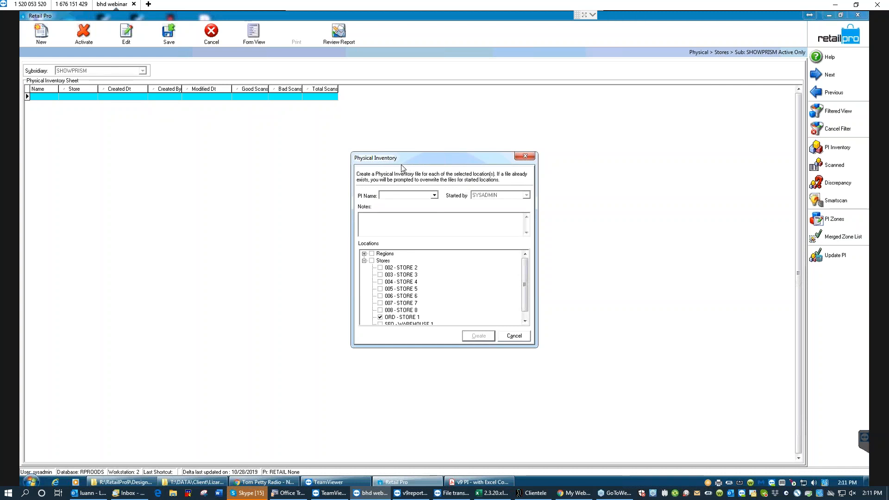
{"action": "type", "text": "Test webinar 2020"}
{"action": "left_click_drag", "start_coordinate": [524, 269], "coordinate": [518, 299]}
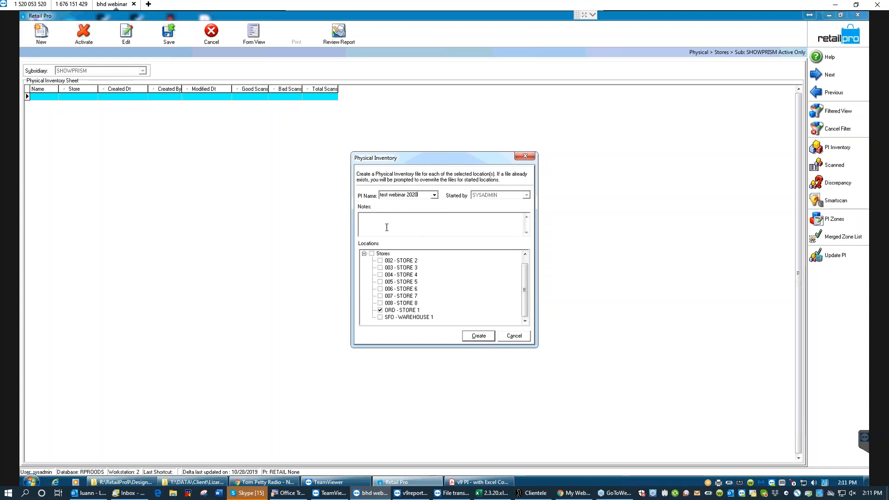
{"action": "left_click", "coordinate": [474, 337]}
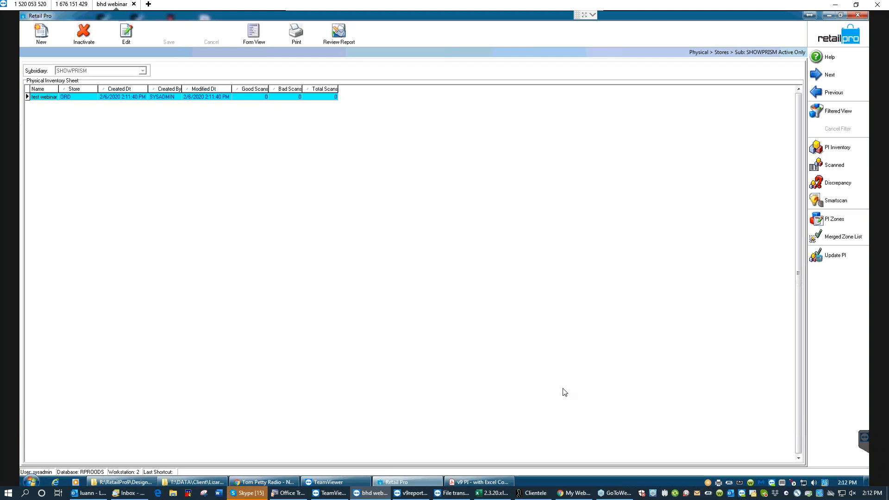
- Review the manual's guidance on mapping zones, zone size, pre-counting and initializing inventory for multi-store customers
{"action": "mouse_move", "coordinate": [478, 483]}
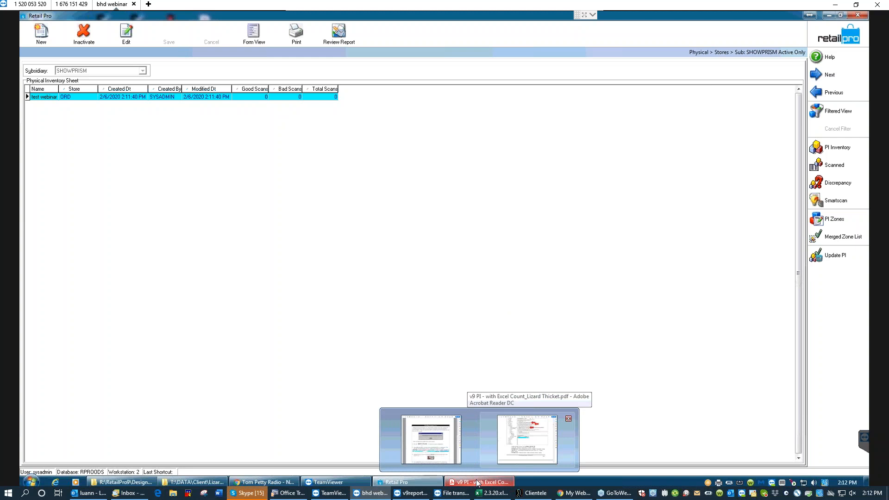
{"action": "left_click", "coordinate": [527, 439]}
{"action": "left_click_drag", "start_coordinate": [545, 128], "coordinate": [546, 93]}
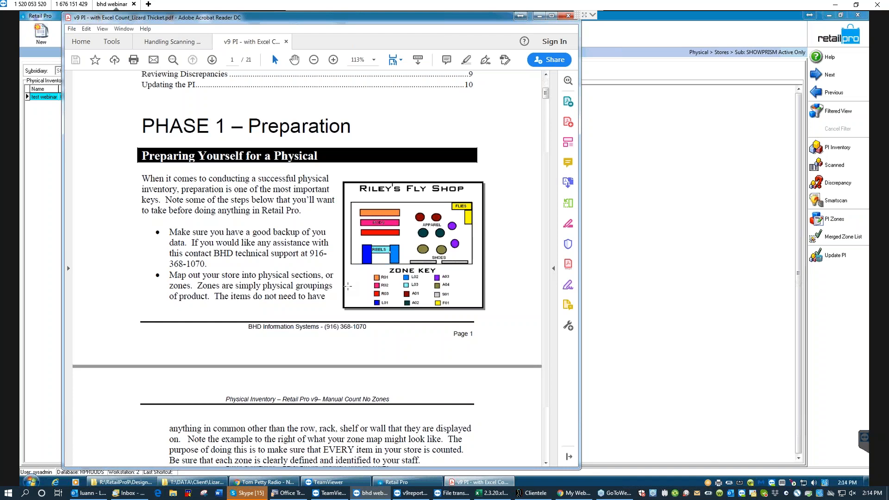
{"action": "scroll", "coordinate": [328, 298], "scroll_direction": "down", "scroll_amount": 5}
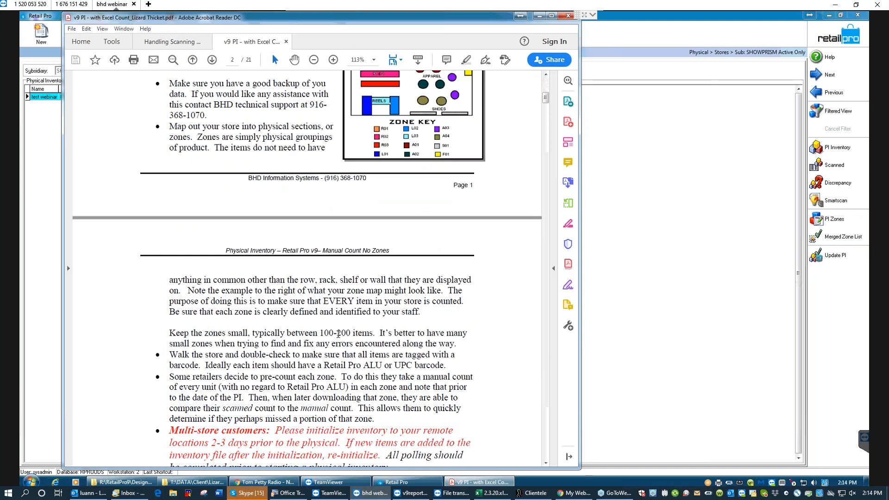
{"action": "left_click_drag", "start_coordinate": [319, 333], "coordinate": [373, 334]}
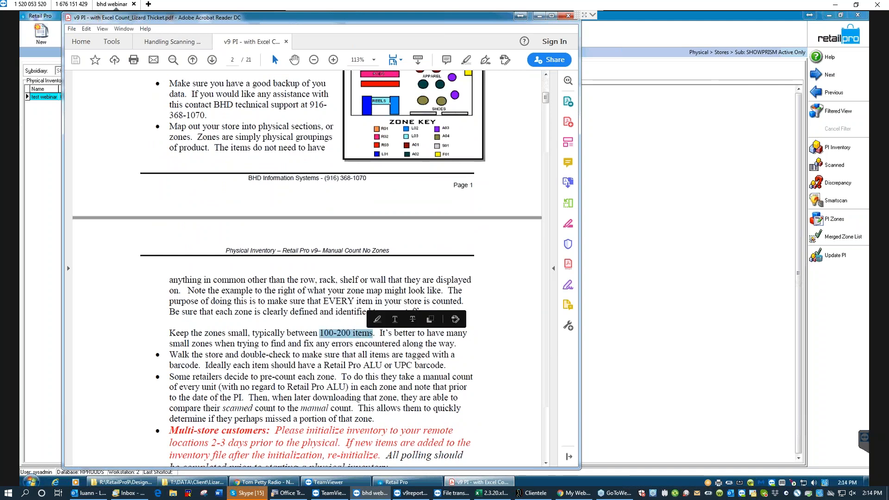
{"action": "left_click", "coordinate": [327, 336]}
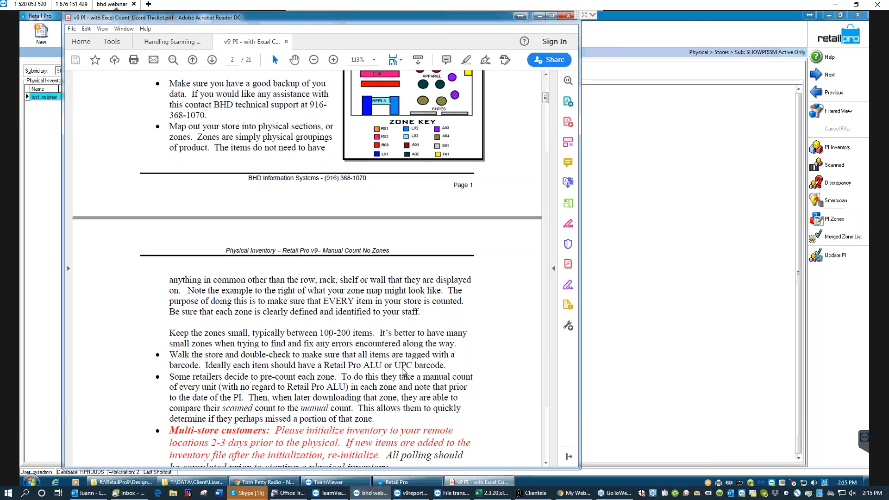
{"action": "left_click_drag", "start_coordinate": [401, 409], "coordinate": [170, 377]}
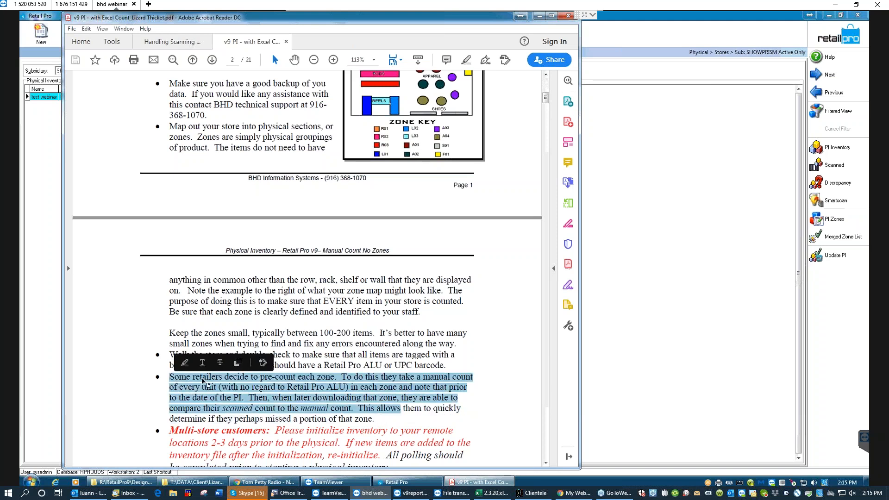
{"action": "left_click", "coordinate": [531, 385]}
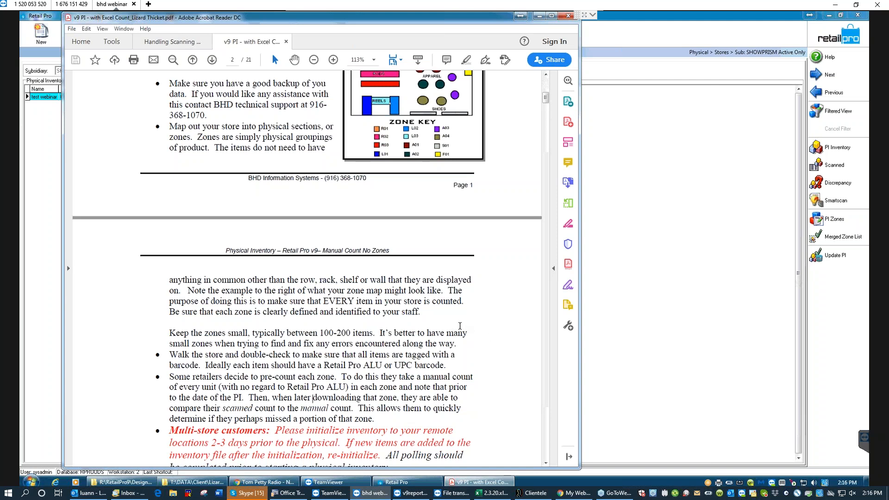
{"action": "scroll", "coordinate": [476, 340], "scroll_direction": "down", "scroll_amount": 2}
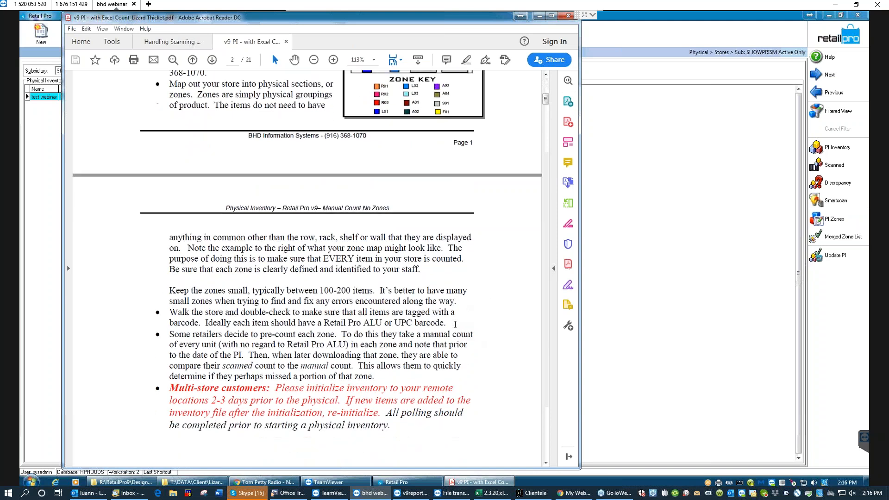
{"action": "left_click", "coordinate": [539, 16]}
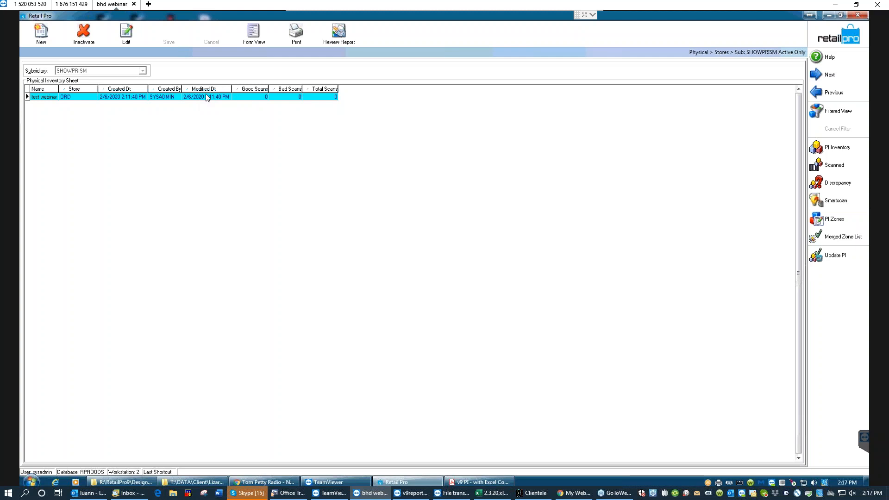
- Examine the new sheet's inventory items sorted by starting quantity for negative values, and return to the sheet list
{"action": "left_click", "coordinate": [831, 149]}
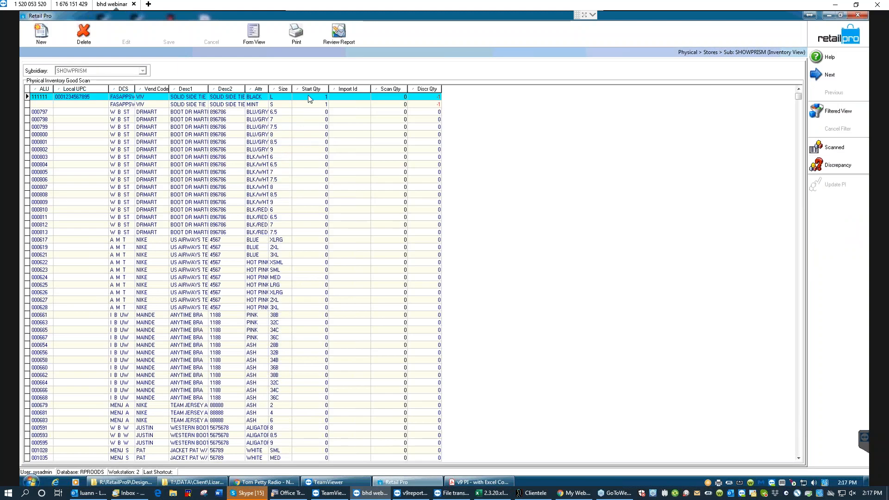
{"action": "left_click", "coordinate": [296, 88]}
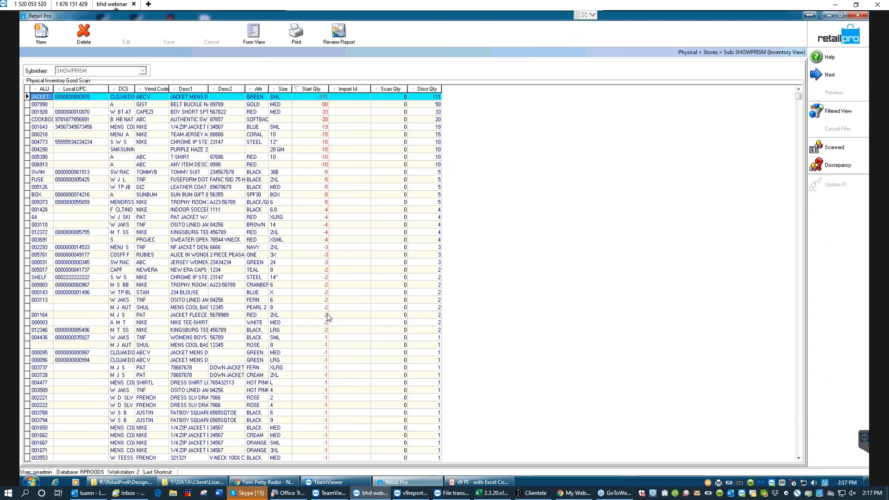
{"action": "left_click", "coordinate": [307, 165]}
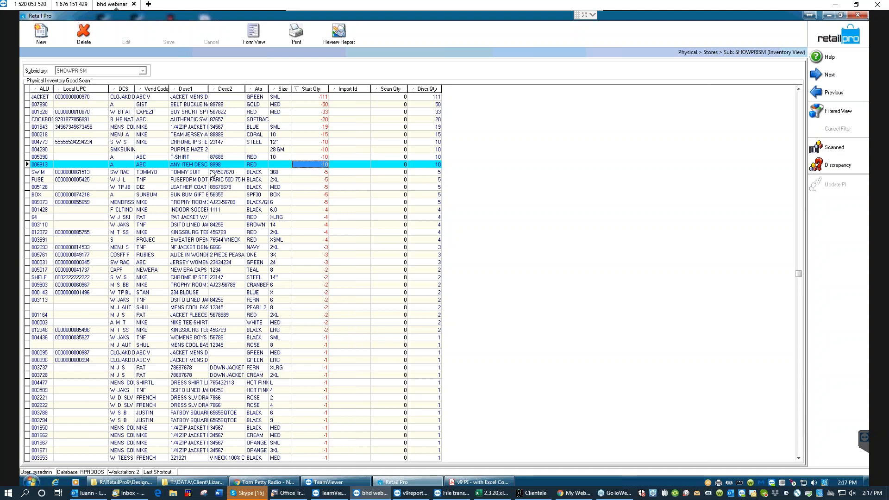
{"action": "left_click", "coordinate": [201, 174]}
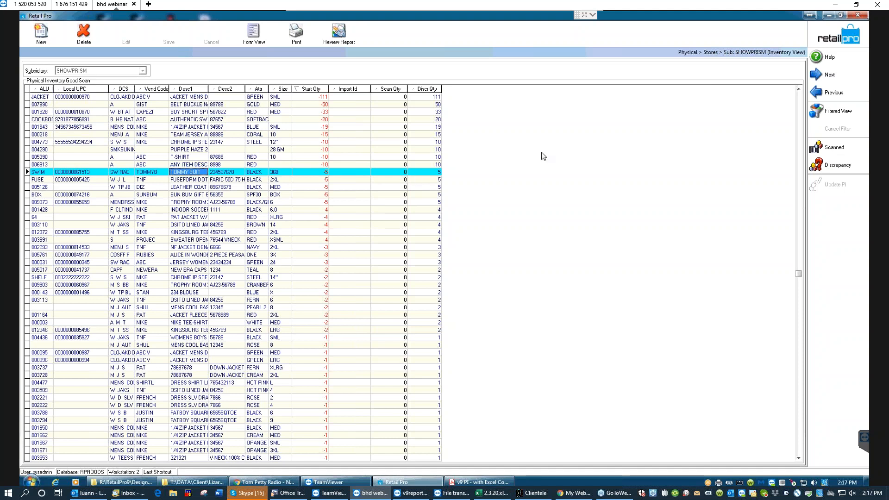
{"action": "left_click", "coordinate": [844, 37]}
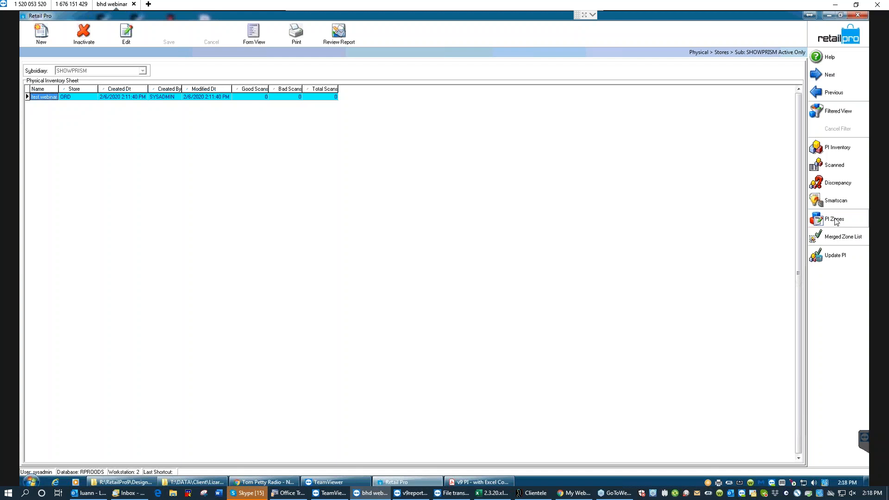
- Consult the example store zone map in the manual PDF for a zone to create
{"action": "left_click", "coordinate": [472, 483]}
{"action": "scroll", "coordinate": [311, 252], "scroll_direction": "up", "scroll_amount": 3}
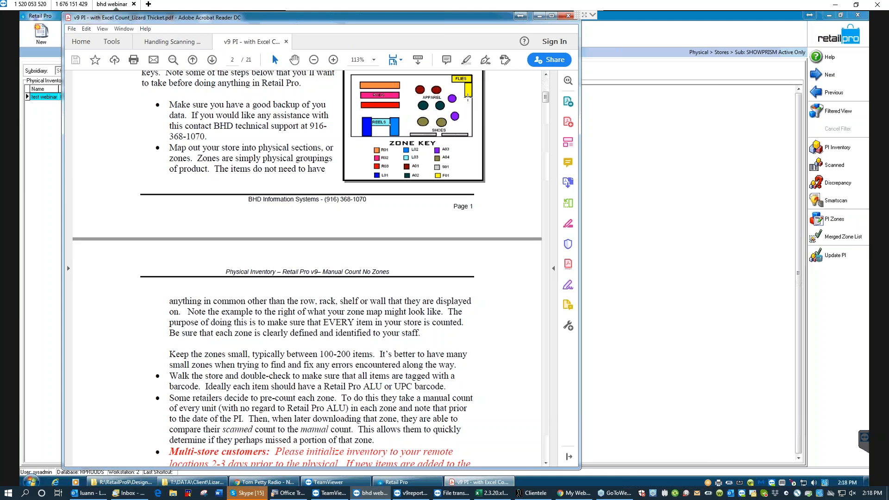
{"action": "left_click", "coordinate": [538, 16]}
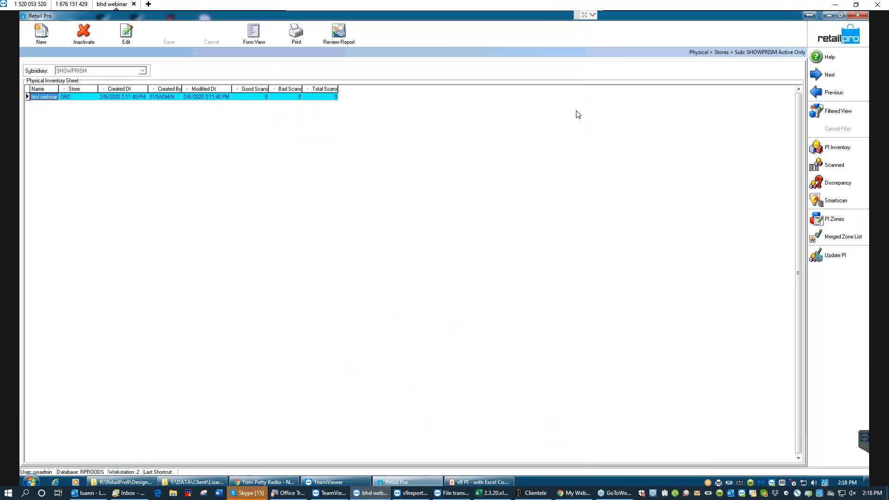
- Start a new zone in the test webinar physical inventory and assign it to store ORD - STORE 1
{"action": "left_click", "coordinate": [826, 222]}
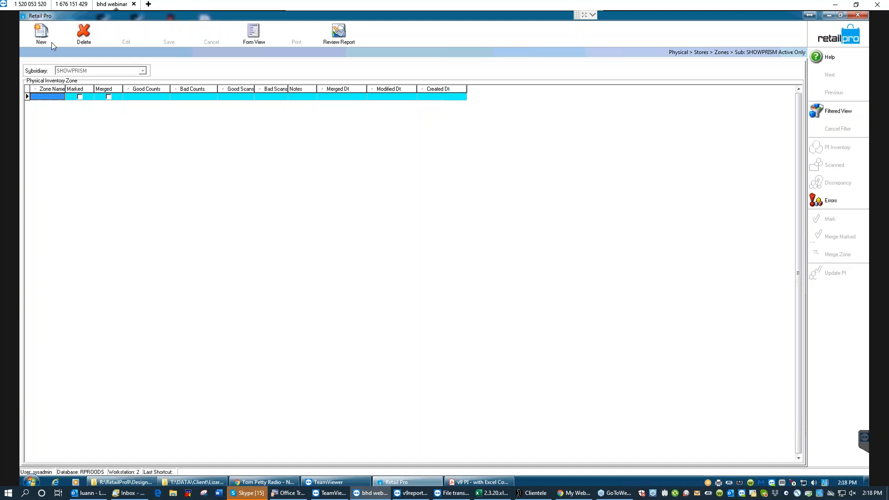
{"action": "left_click", "coordinate": [42, 34]}
{"action": "left_click", "coordinate": [430, 217]}
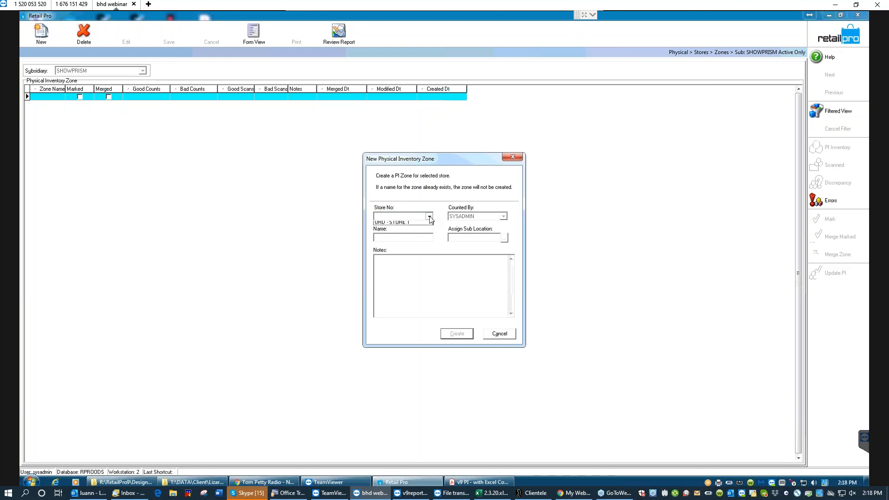
{"action": "left_click", "coordinate": [389, 225]}
- Name the new physical inventory zone "flies counter" and create it
{"action": "left_click", "coordinate": [386, 238]}
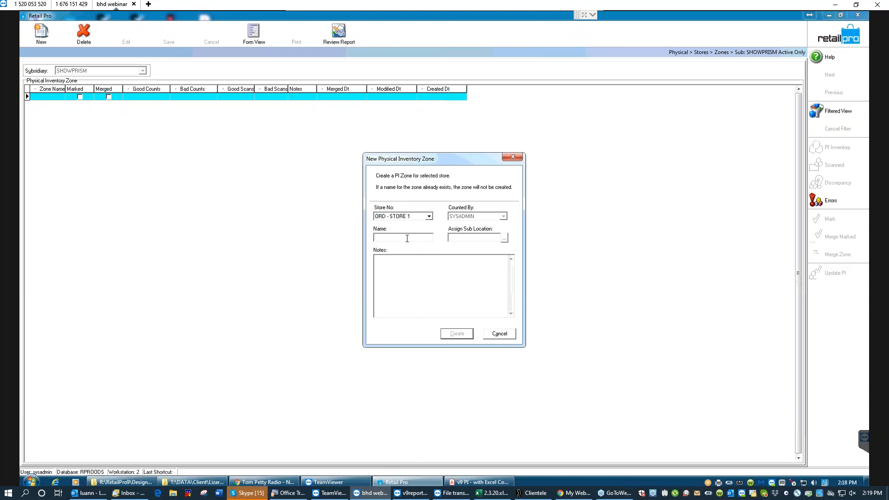
{"action": "type", "text": "file"}
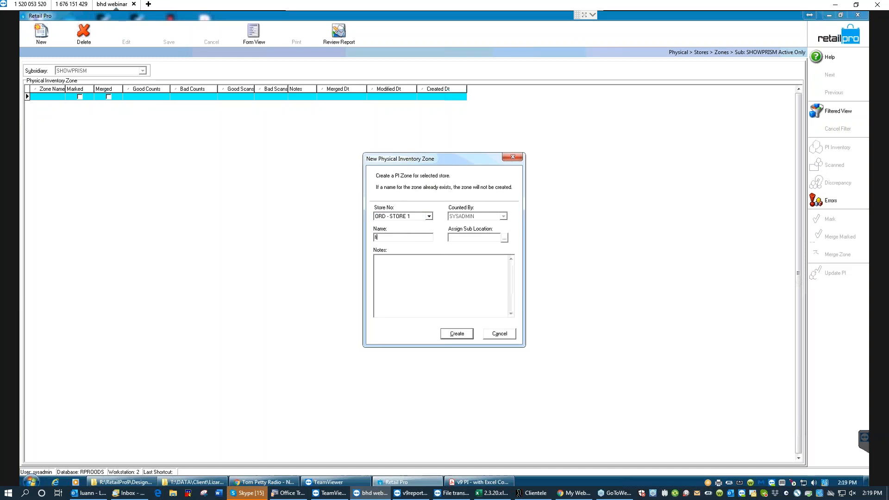
{"action": "key", "text": "BackSpace"}
{"action": "key", "text": "BackSpace"}
{"action": "key", "text": "BackSpace"}
{"action": "type", "text": "lies cad"}
{"action": "type", "text": "nter"}
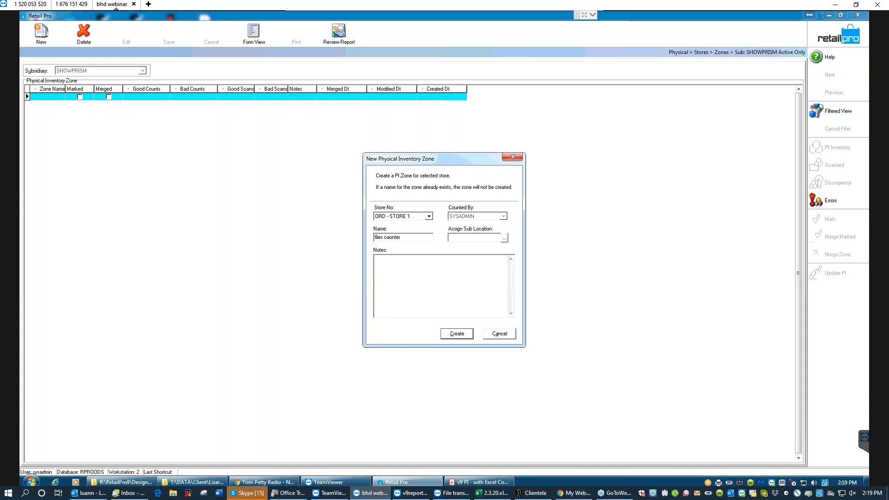
{"action": "key", "text": "BackSpace"}
{"action": "key", "text": "BackSpace"}
{"action": "key", "text": "BackSpace"}
{"action": "key", "text": "BackSpace"}
{"action": "key", "text": "BackSpace"}
{"action": "key", "text": "BackSpace"}
{"action": "type", "text": "ounter"}
{"action": "left_click", "coordinate": [456, 333]}
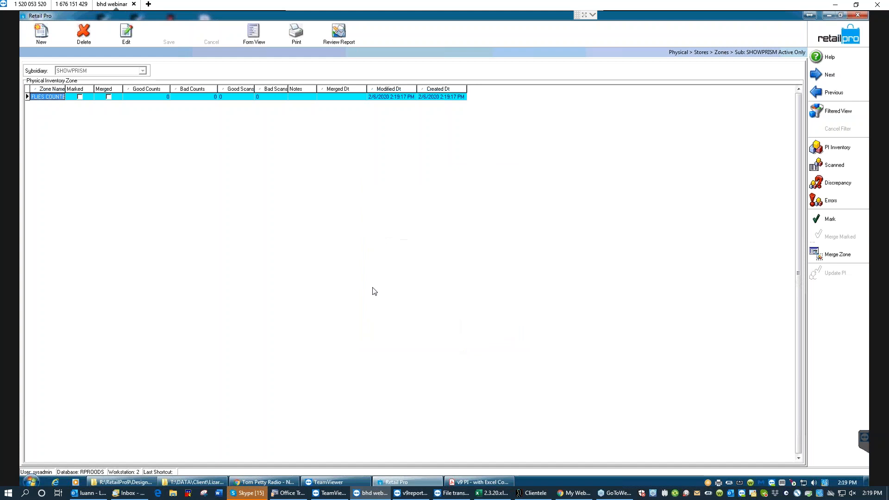
- Open the FLIES COUNTER zone's scanned items and start adding counts to it by manual entry
{"action": "left_click", "coordinate": [272, 97]}
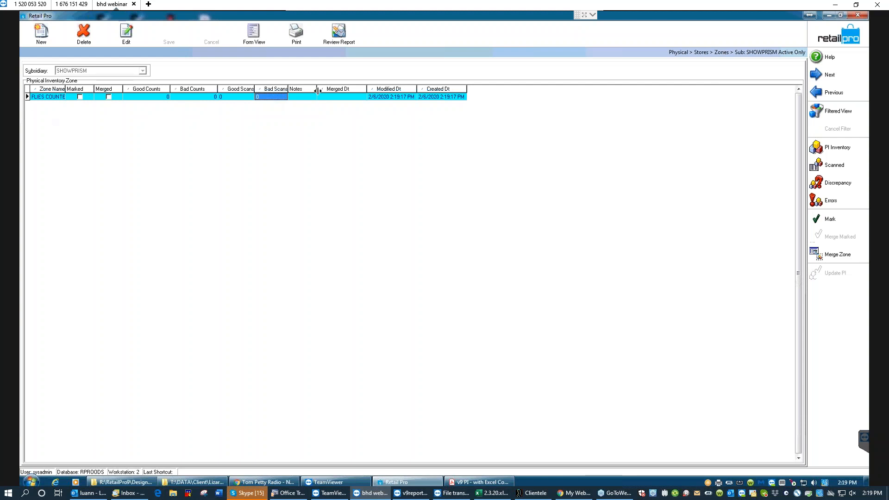
{"action": "left_click", "coordinate": [42, 97]}
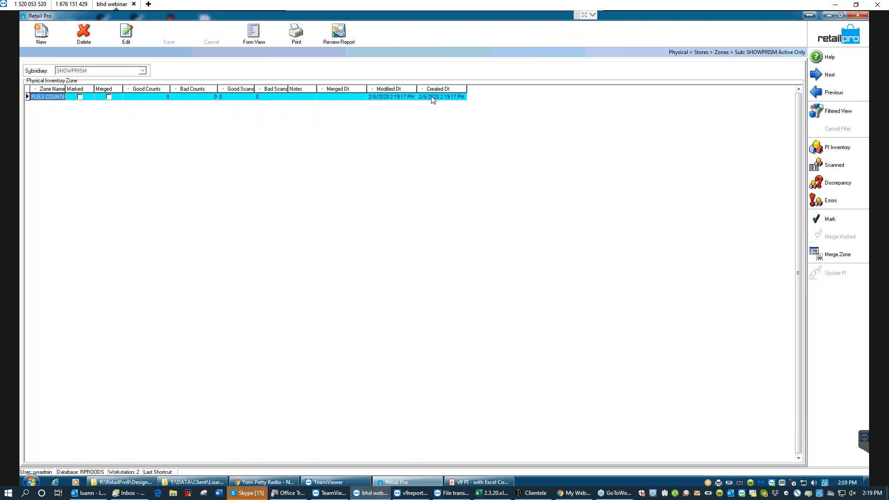
{"action": "left_click", "coordinate": [841, 168]}
{"action": "left_click", "coordinate": [836, 219]}
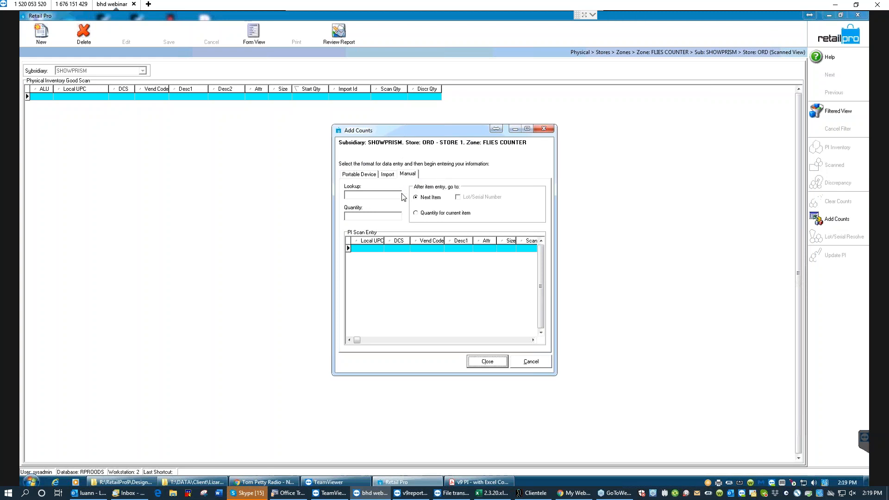
{"action": "left_click", "coordinate": [351, 194]}
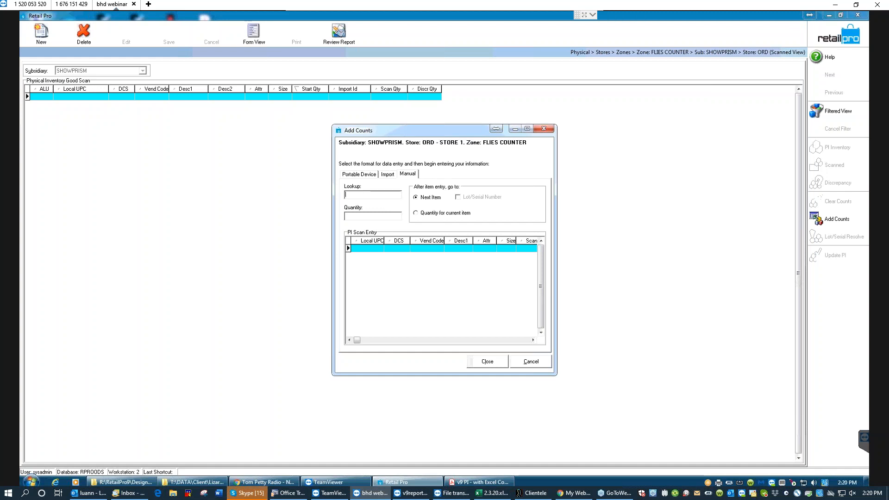
- Enter a count of 1 each for items 000811 and 000809, and check their rows in the scanned list
{"action": "type", "text": "000811"}
{"action": "key", "text": "Return"}
{"action": "type", "text": "000822"}
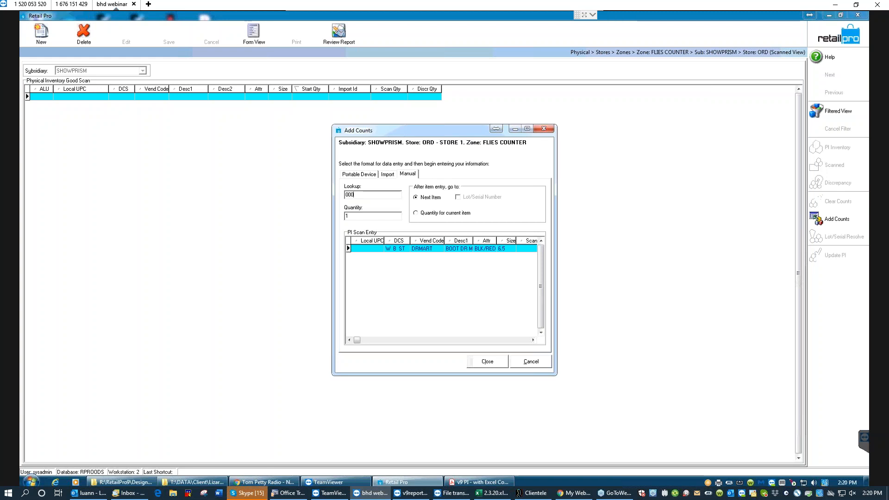
{"action": "key", "text": "Return"}
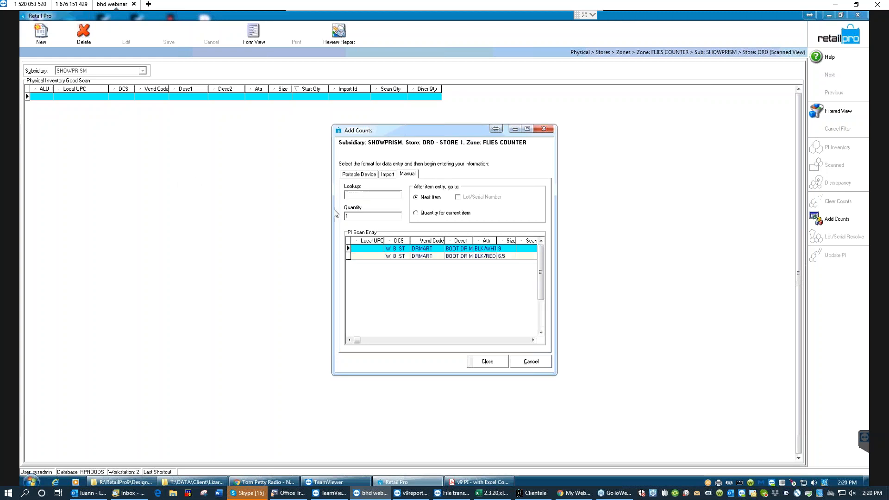
{"action": "left_click", "coordinate": [487, 361]}
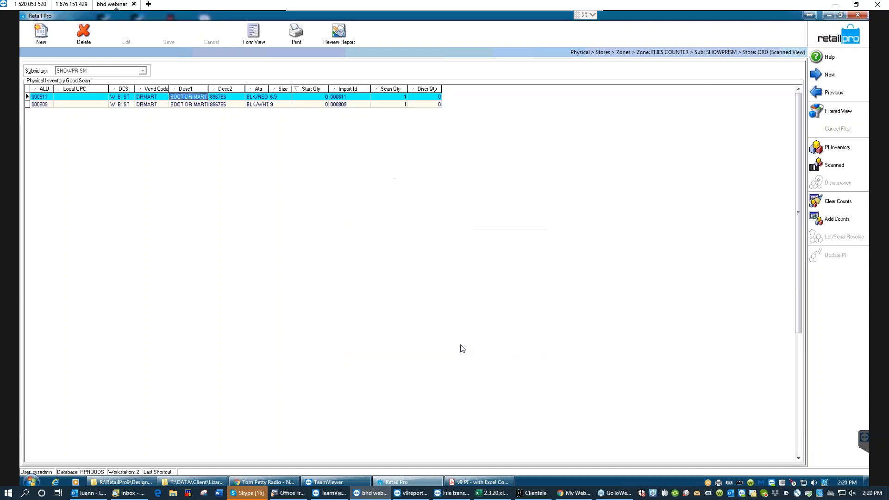
{"action": "left_click", "coordinate": [355, 105]}
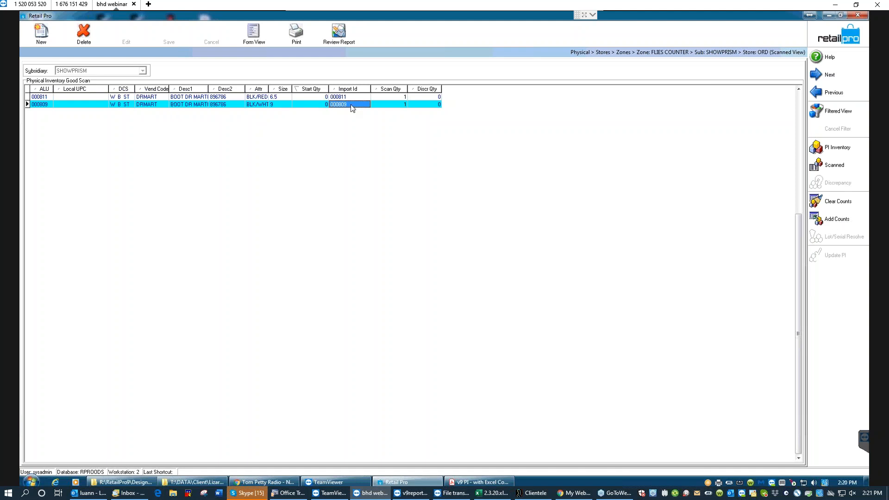
{"action": "left_click", "coordinate": [317, 103]}
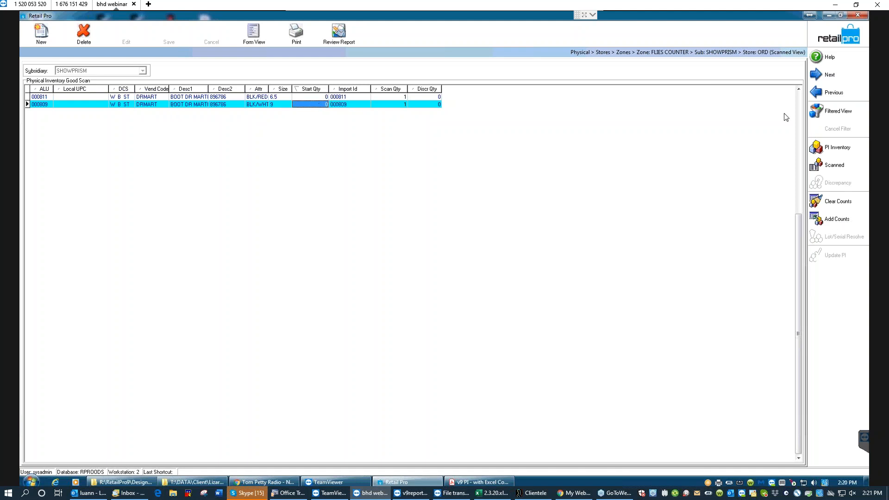
- Start adding counts to the zone by file import and list all file types while choosing the import file
{"action": "left_click", "coordinate": [838, 219]}
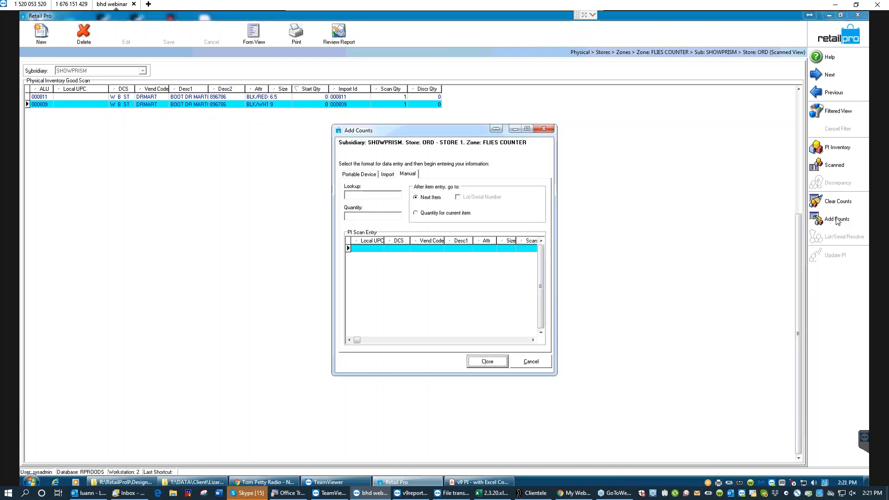
{"action": "left_click", "coordinate": [389, 174]}
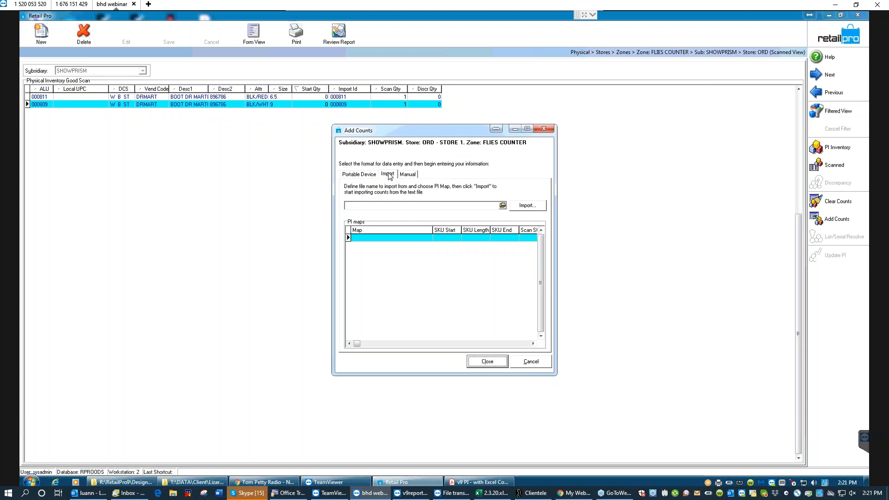
{"action": "left_click", "coordinate": [386, 175]}
{"action": "left_click", "coordinate": [503, 206]}
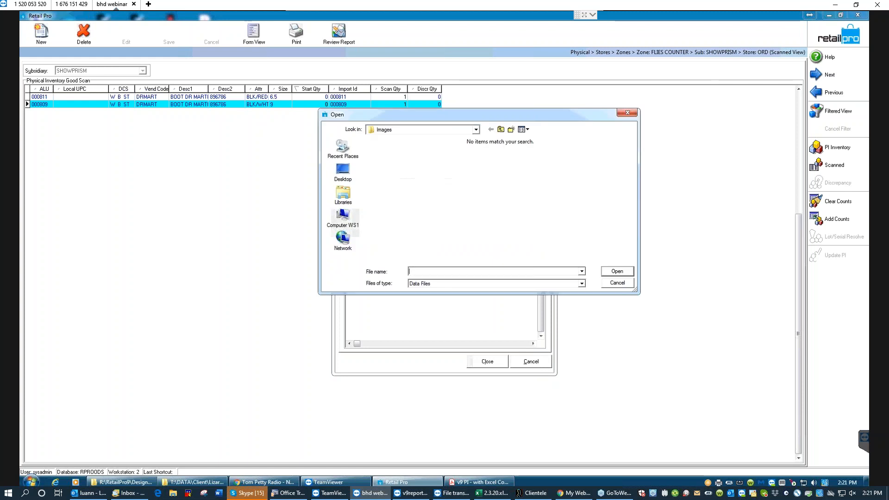
{"action": "left_click", "coordinate": [581, 283]}
{"action": "left_click", "coordinate": [432, 304]}
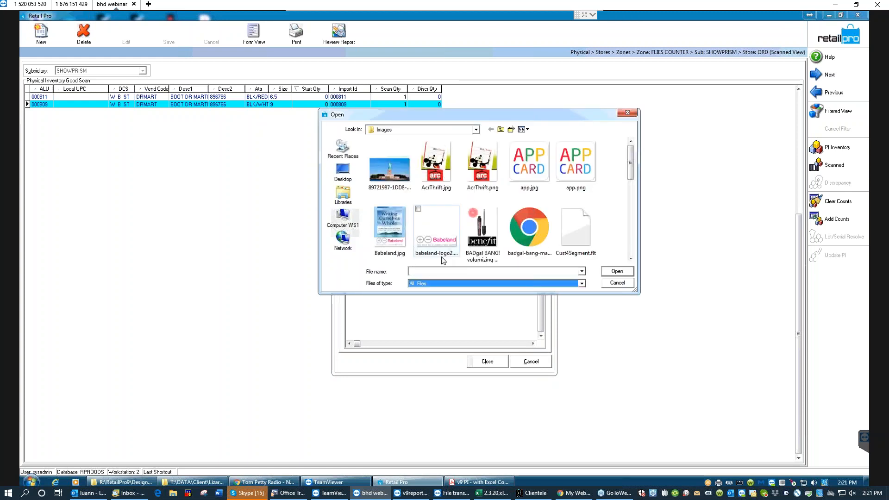
- Choose ReceiptView32.PrintBody.spark from the desktop's templates folder as the sample import file, and select the empty PI map row
{"action": "left_click_drag", "start_coordinate": [629, 167], "coordinate": [635, 256]}
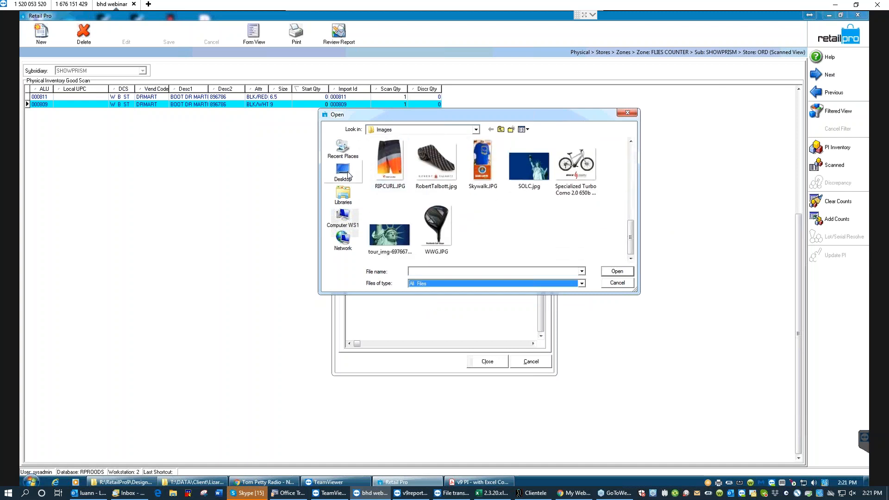
{"action": "left_click", "coordinate": [342, 171]}
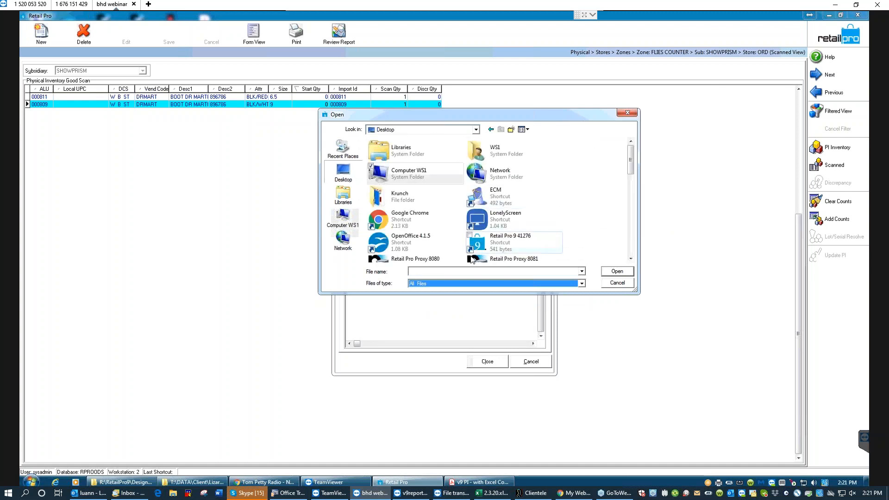
{"action": "left_click_drag", "start_coordinate": [632, 166], "coordinate": [631, 243]}
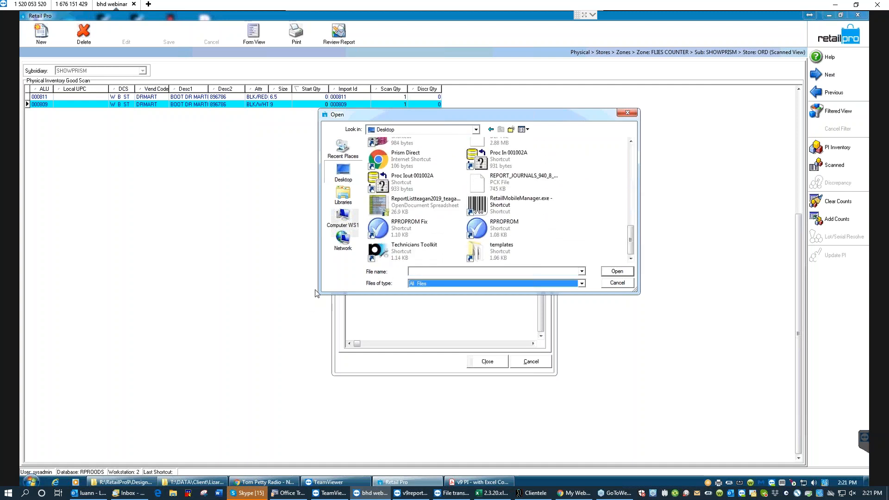
{"action": "double_click", "coordinate": [493, 249]}
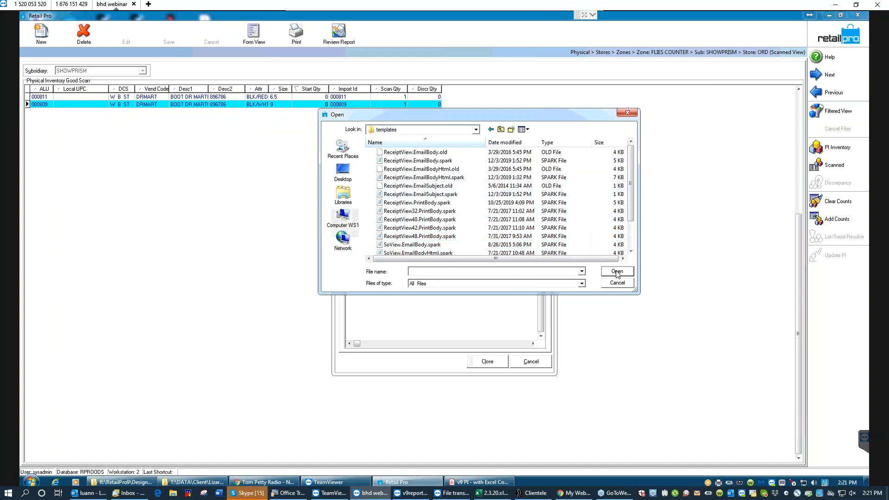
{"action": "left_click", "coordinate": [419, 210]}
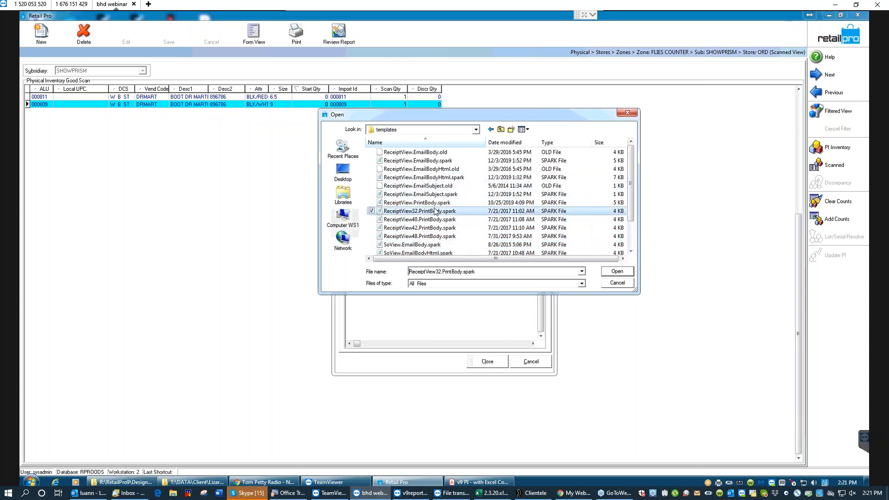
{"action": "left_click", "coordinate": [616, 271]}
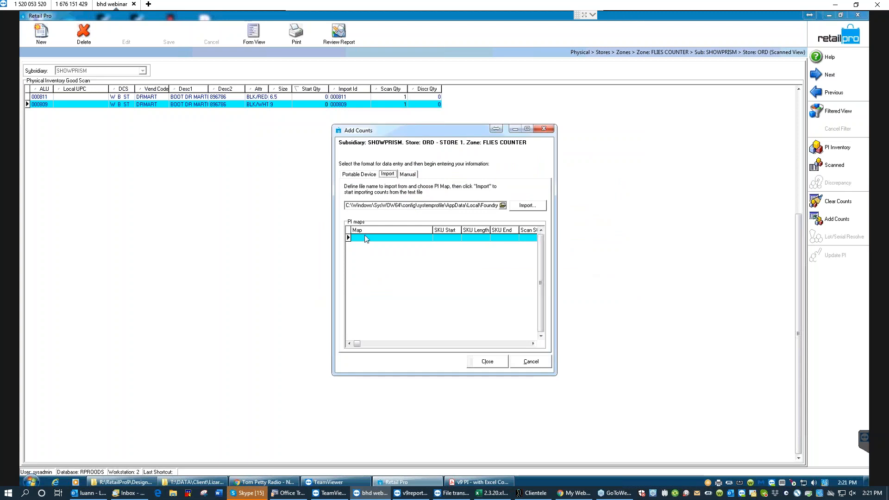
{"action": "left_click", "coordinate": [368, 237]}
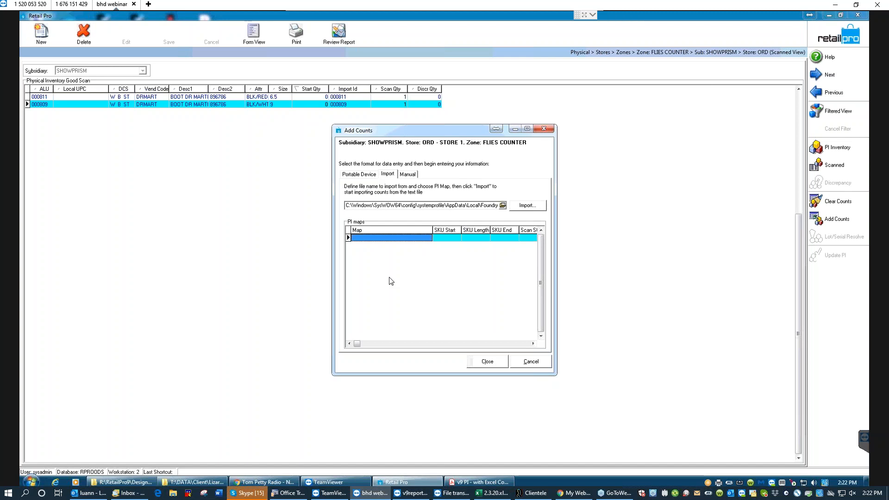
- Consult the manual PDF's Create Excel Import File section for preparing a count file, and return to the Add Counts dialog
{"action": "mouse_move", "coordinate": [465, 484]}
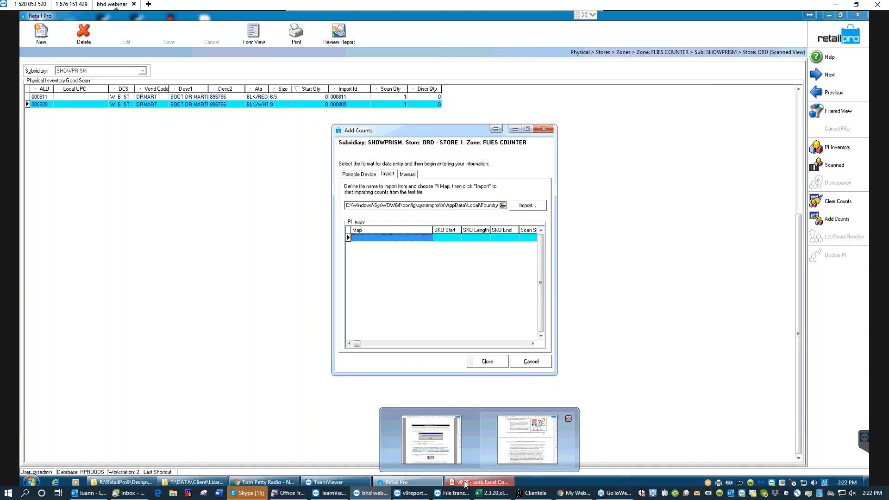
{"action": "left_click", "coordinate": [527, 439]}
{"action": "scroll", "coordinate": [380, 303], "scroll_direction": "down", "scroll_amount": 3}
{"action": "scroll", "coordinate": [381, 303], "scroll_direction": "down", "scroll_amount": 10}
{"action": "scroll", "coordinate": [364, 258], "scroll_direction": "down", "scroll_amount": 9}
{"action": "scroll", "coordinate": [349, 336], "scroll_direction": "down", "scroll_amount": 10}
{"action": "scroll", "coordinate": [349, 337], "scroll_direction": "down", "scroll_amount": 10}
{"action": "scroll", "coordinate": [342, 366], "scroll_direction": "down", "scroll_amount": 10}
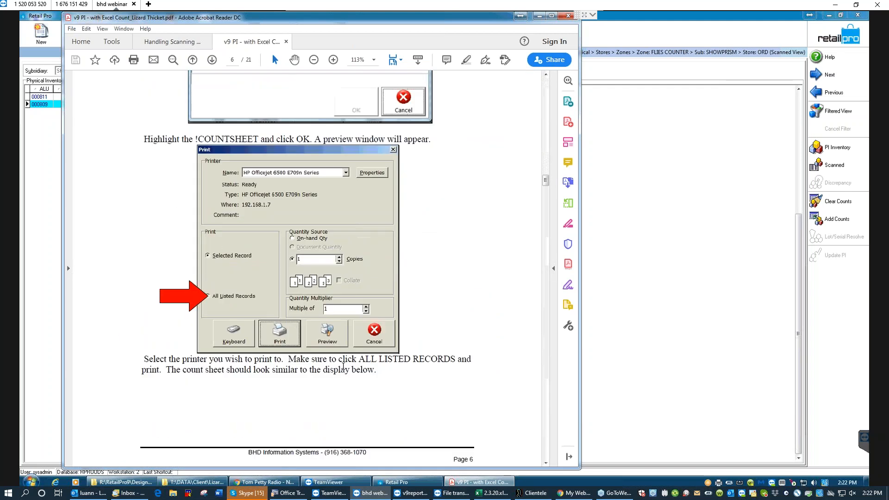
{"action": "scroll", "coordinate": [342, 366], "scroll_direction": "down", "scroll_amount": 10}
{"action": "scroll", "coordinate": [326, 371], "scroll_direction": "down", "scroll_amount": 10}
{"action": "scroll", "coordinate": [330, 366], "scroll_direction": "down", "scroll_amount": 10}
{"action": "scroll", "coordinate": [331, 380], "scroll_direction": "down", "scroll_amount": 10}
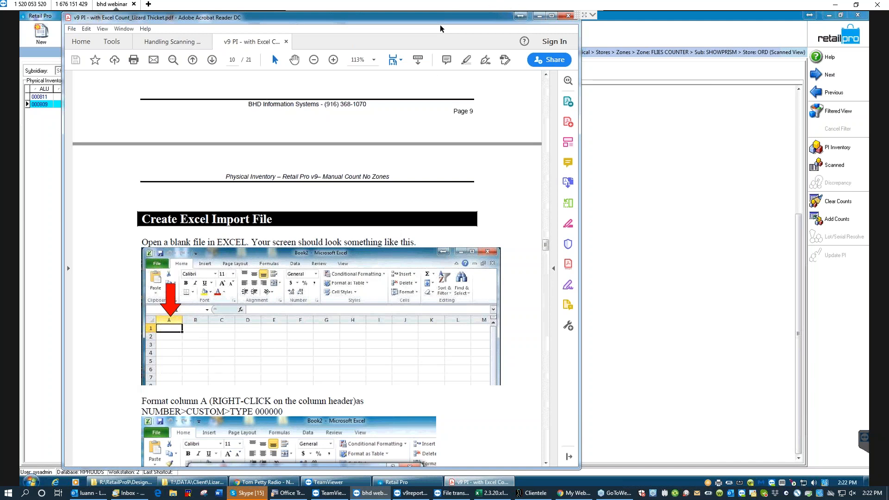
{"action": "left_click", "coordinate": [538, 16]}
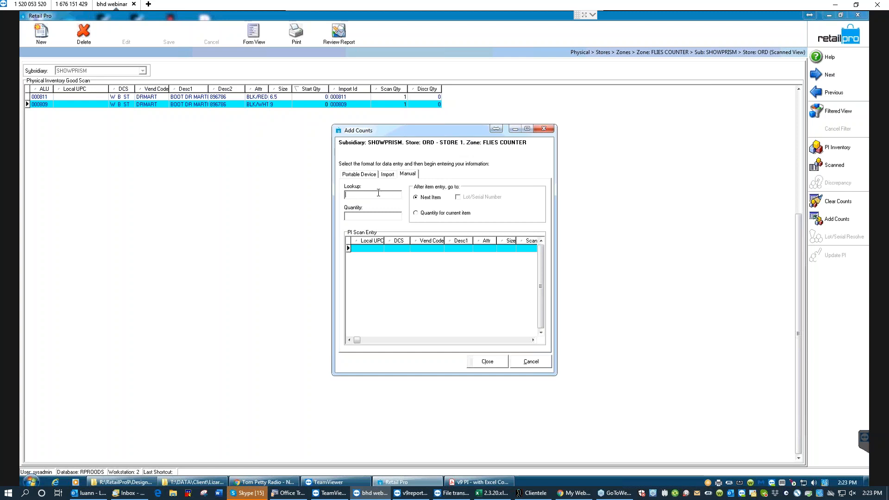
- Review the scan sessions offered for the portable device, highlighting pi_section1, and leave Add Counts without importing
{"action": "left_click", "coordinate": [386, 174]}
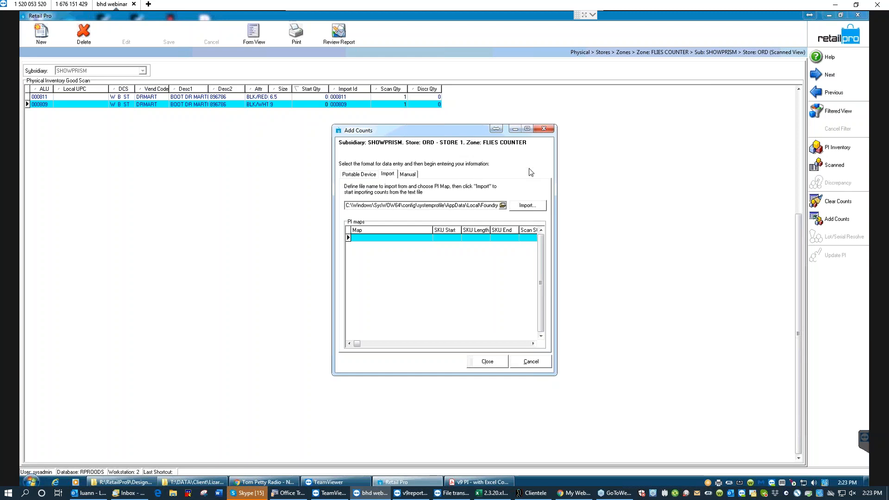
{"action": "left_click", "coordinate": [350, 176]}
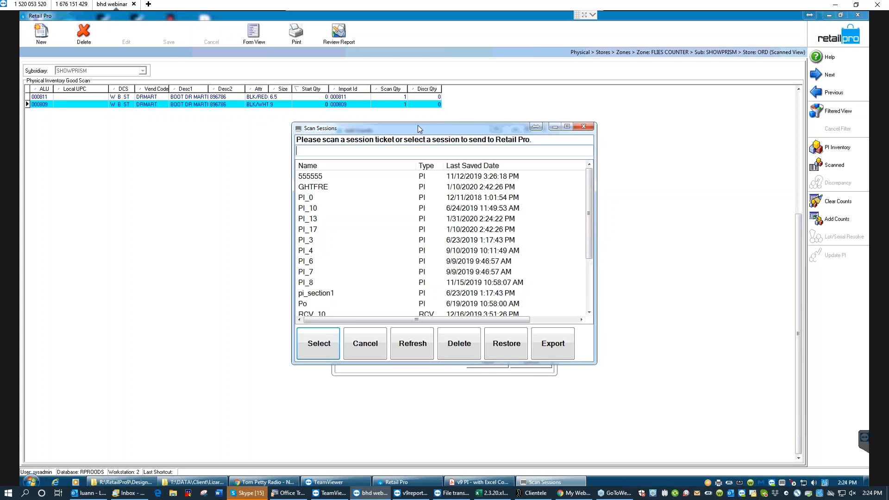
{"action": "left_click_drag", "start_coordinate": [418, 125], "coordinate": [380, 235]}
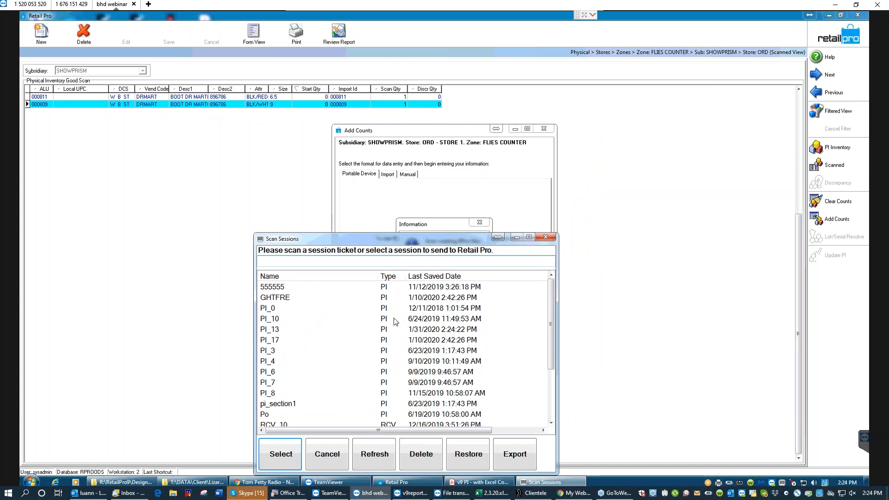
{"action": "left_click_drag", "start_coordinate": [551, 296], "coordinate": [549, 357]}
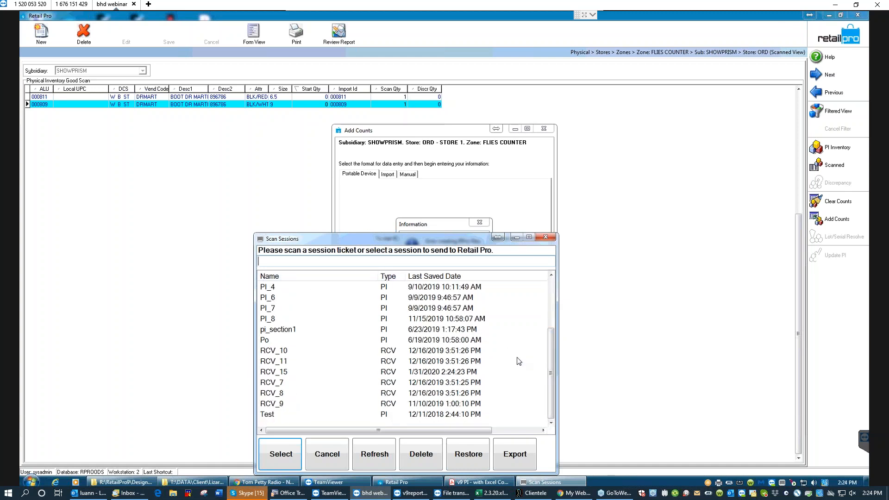
{"action": "left_click_drag", "start_coordinate": [550, 358], "coordinate": [554, 285]}
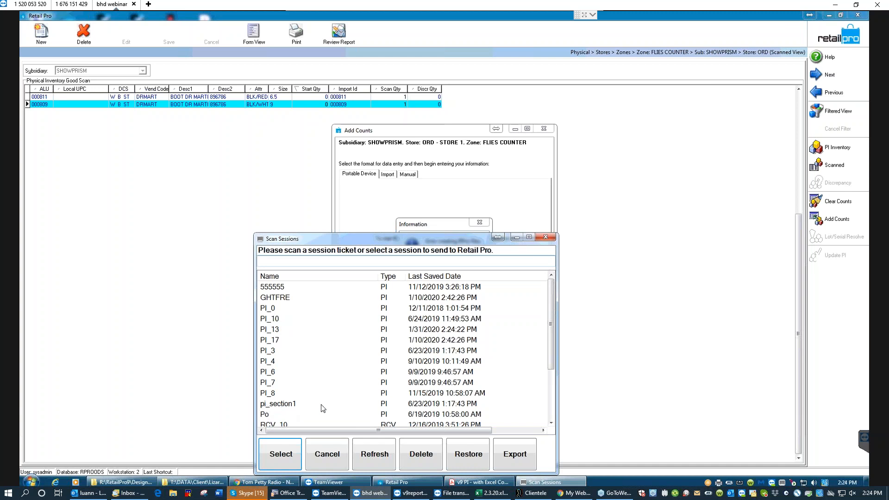
{"action": "left_click", "coordinate": [289, 406]}
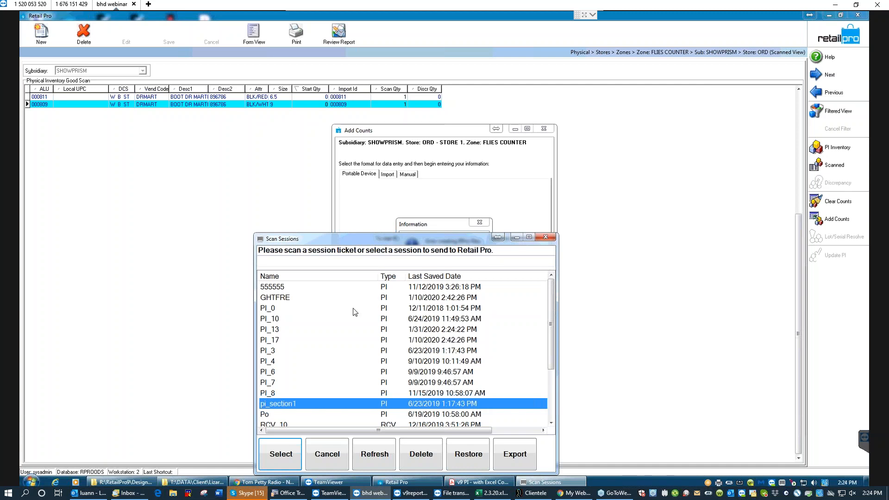
{"action": "left_click", "coordinate": [546, 237]}
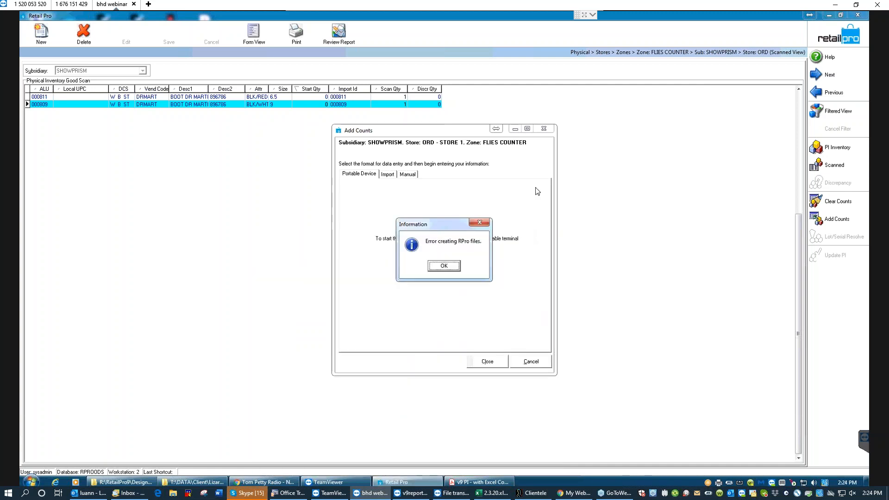
{"action": "left_click", "coordinate": [444, 266]}
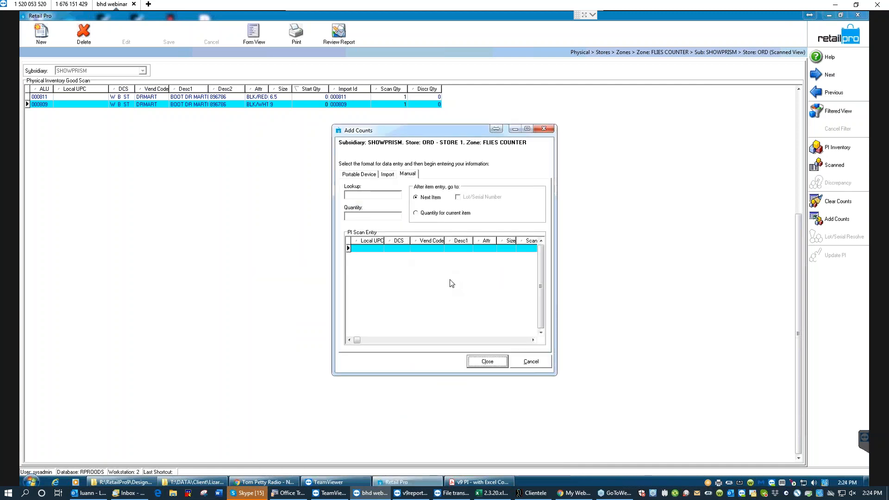
{"action": "left_click", "coordinate": [529, 361]}
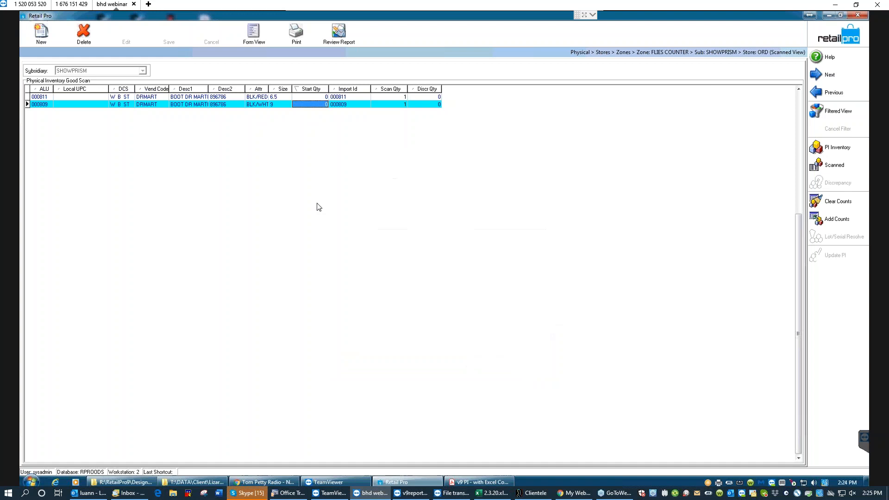
- Return to the zones list and create a physical inventory zone named section1 for ORD - STORE 1
{"action": "left_click", "coordinate": [836, 31]}
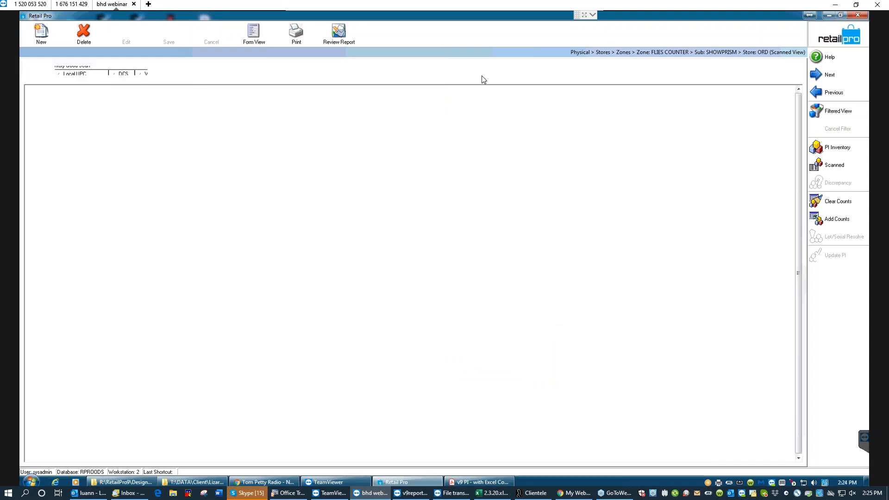
{"action": "left_click", "coordinate": [47, 36]}
{"action": "left_click", "coordinate": [429, 216]}
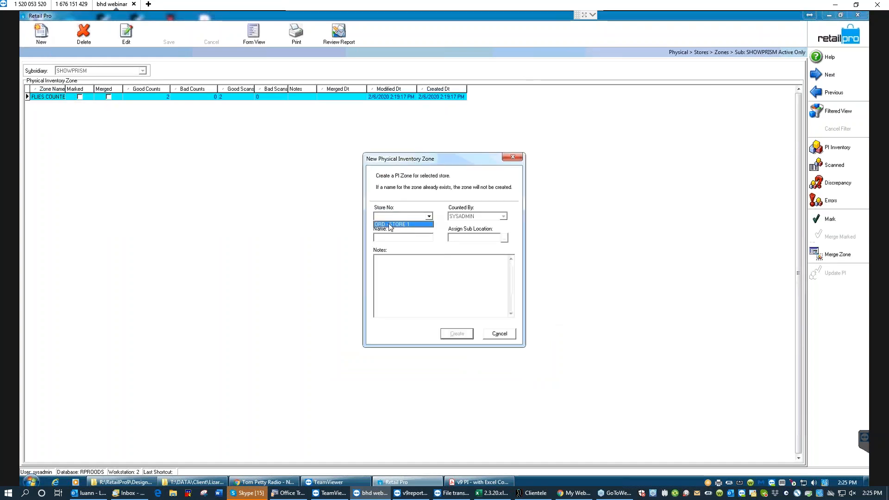
{"action": "left_click", "coordinate": [388, 223]}
{"action": "left_click", "coordinate": [384, 237]}
{"action": "type", "text": "section1"}
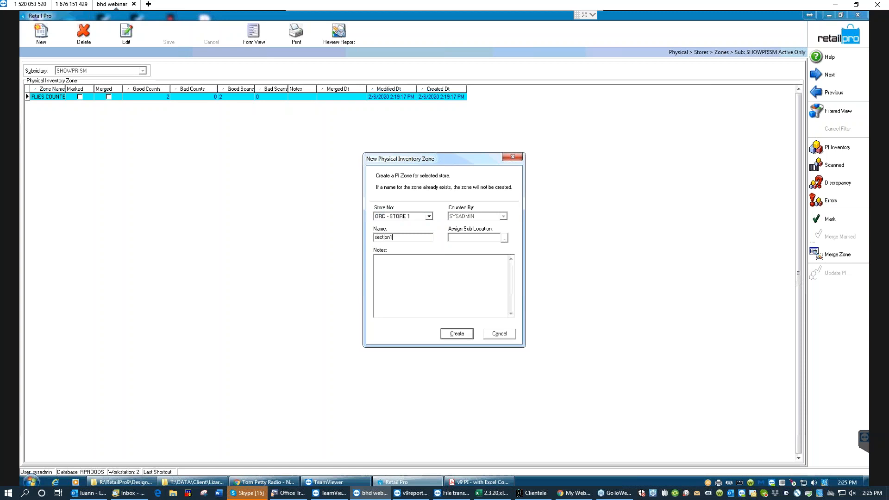
{"action": "left_click", "coordinate": [457, 334]}
- Add counts to the SECTION1 zone by sending the portable device's pi_section1 session, and close Add Counts
{"action": "left_click", "coordinate": [114, 104]}
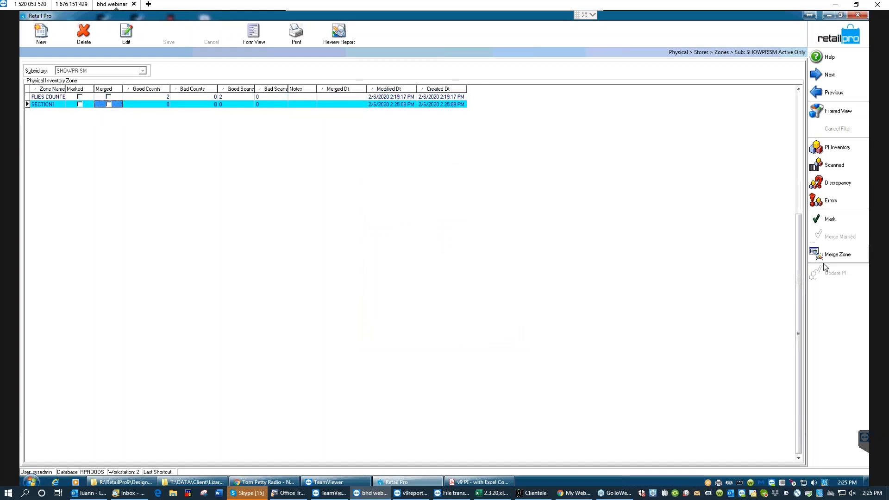
{"action": "left_click", "coordinate": [833, 166]}
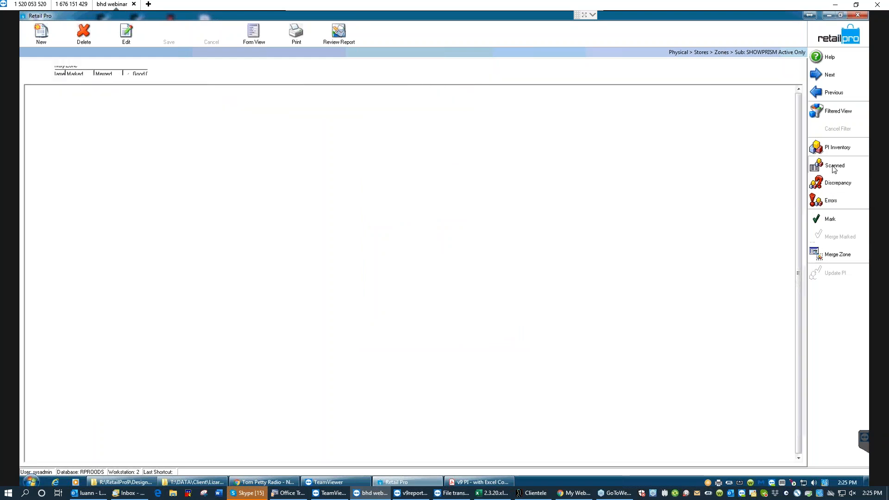
{"action": "left_click", "coordinate": [836, 218]}
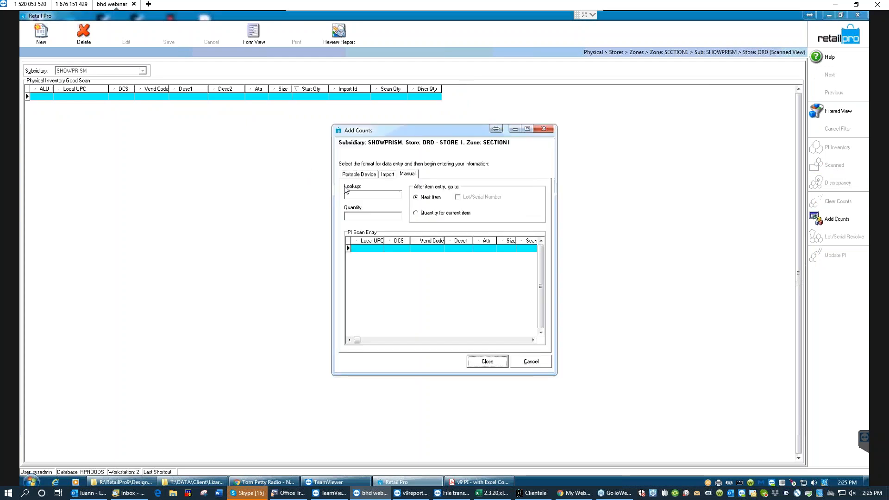
{"action": "left_click", "coordinate": [352, 175]}
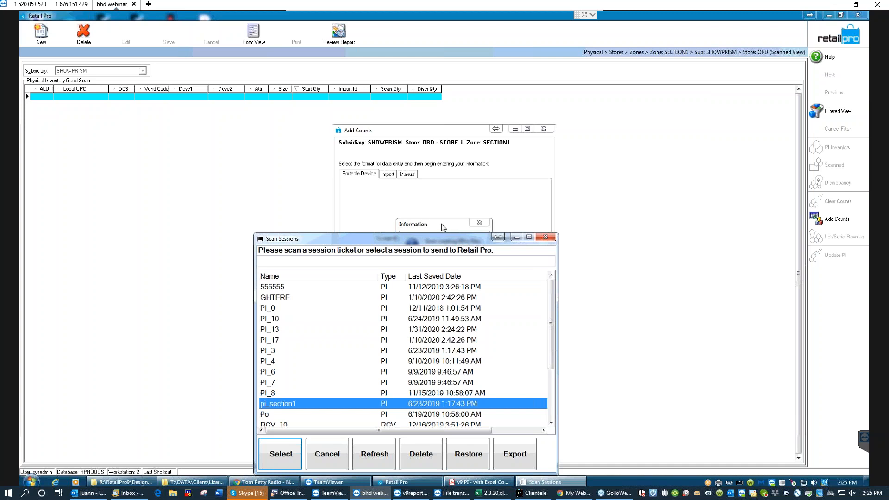
{"action": "left_click", "coordinate": [443, 227]}
{"action": "left_click", "coordinate": [431, 266]}
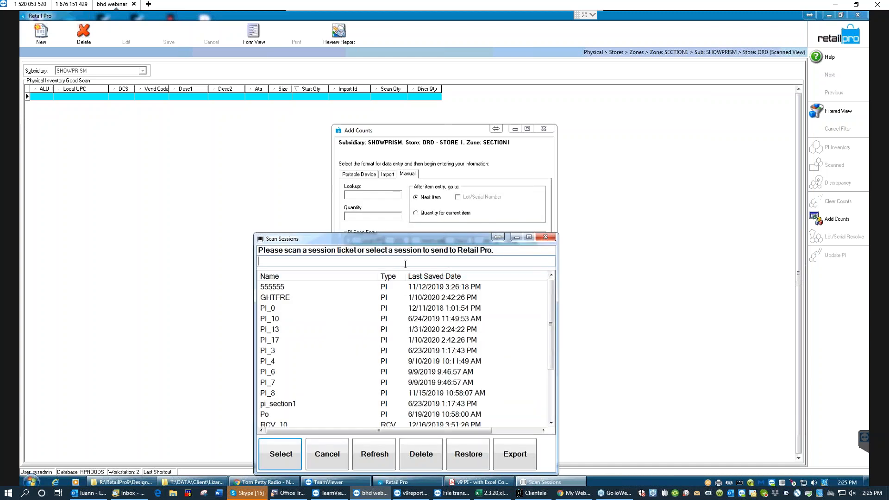
{"action": "left_click", "coordinate": [278, 405]}
{"action": "left_click", "coordinate": [281, 455]}
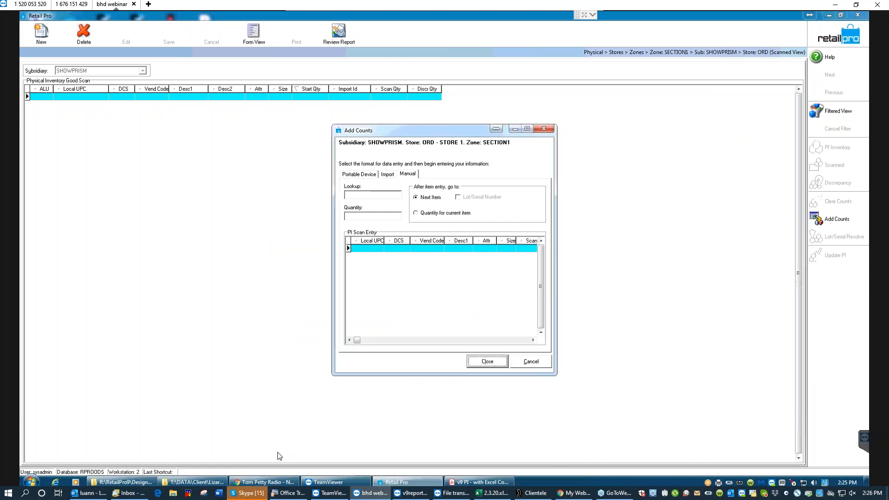
{"action": "left_click", "coordinate": [487, 361]}
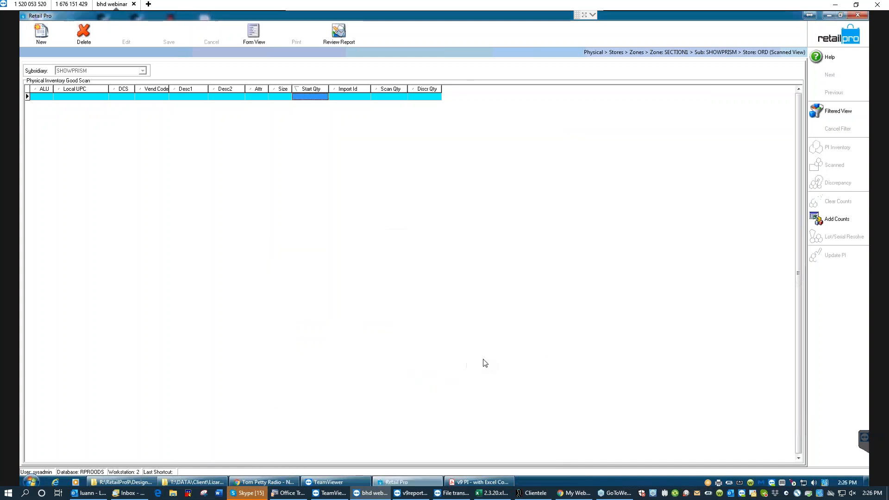
- Reopen the portable device scan sessions and restore the archived session file from the 2020 > 02 > 06 archive folder
{"action": "left_click", "coordinate": [837, 219]}
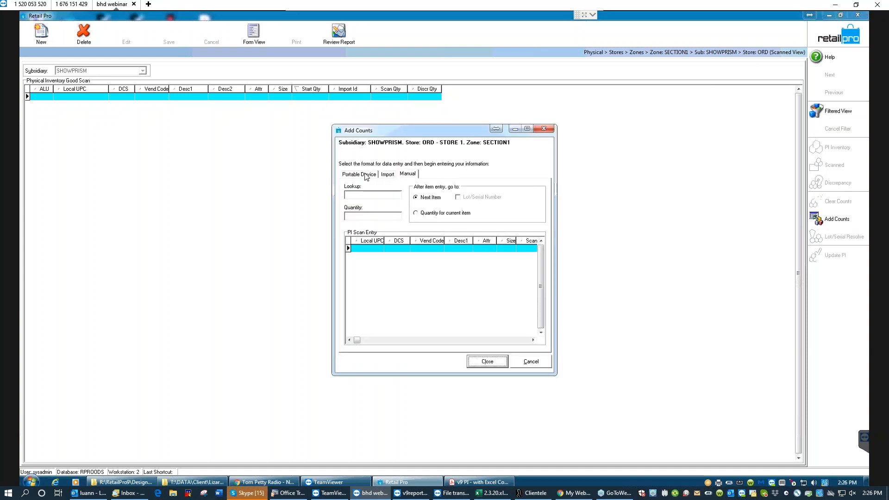
{"action": "left_click", "coordinate": [375, 180]}
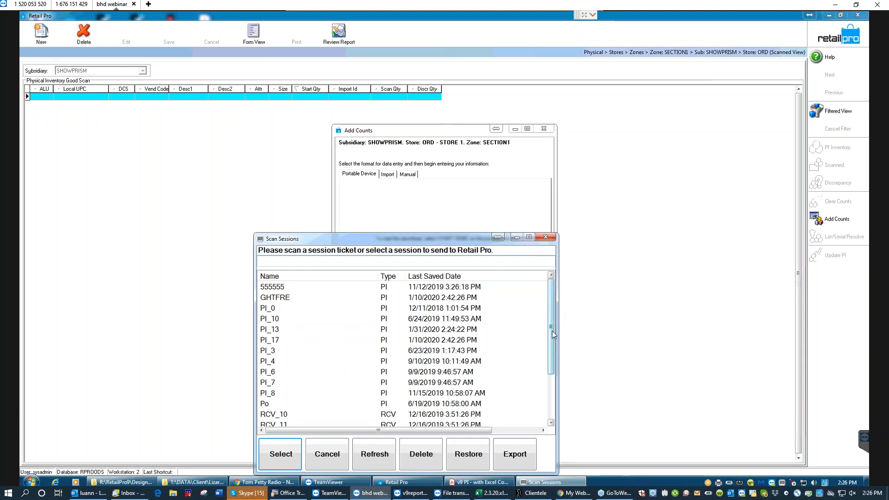
{"action": "left_click_drag", "start_coordinate": [552, 331], "coordinate": [559, 372]}
{"action": "left_click", "coordinate": [466, 455]}
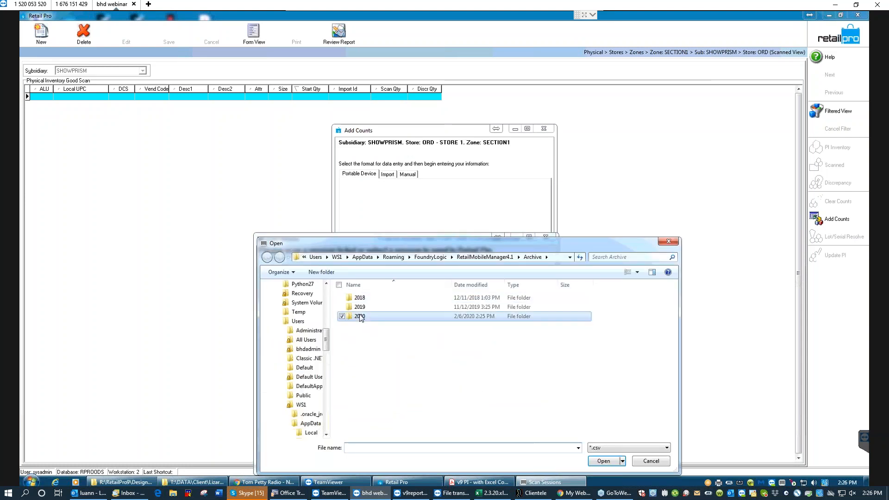
{"action": "double_click", "coordinate": [356, 315]}
{"action": "double_click", "coordinate": [357, 297]}
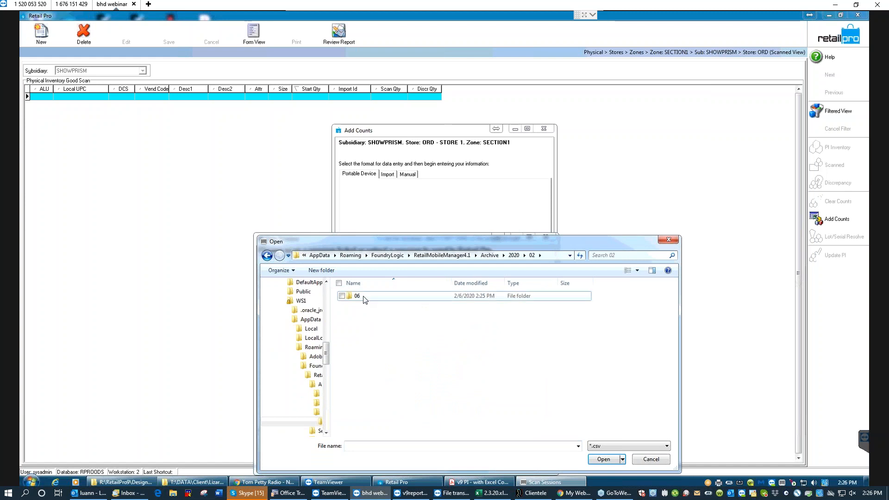
{"action": "double_click", "coordinate": [356, 297]}
{"action": "left_click", "coordinate": [409, 300]}
{"action": "left_click", "coordinate": [604, 460]}
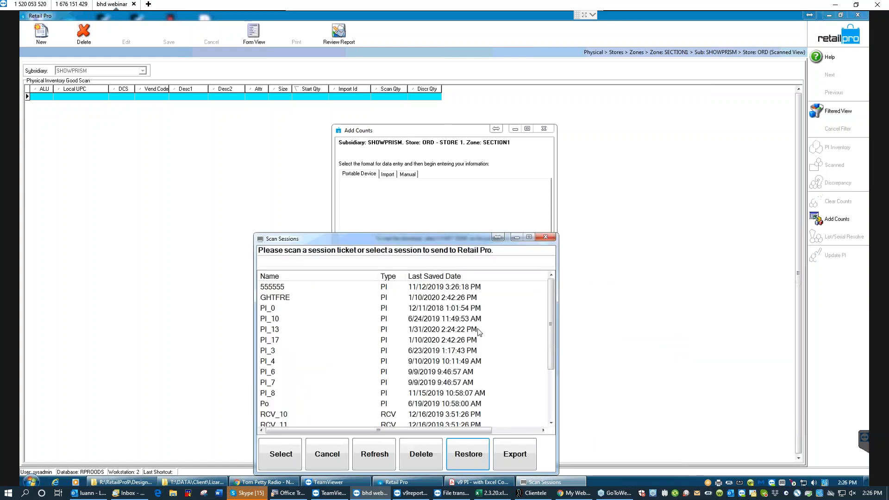
- Send the restored pi_section1 session to the SECTION1 zone, acknowledge the upload, and close Add Counts
{"action": "left_click_drag", "start_coordinate": [551, 324], "coordinate": [547, 384]}
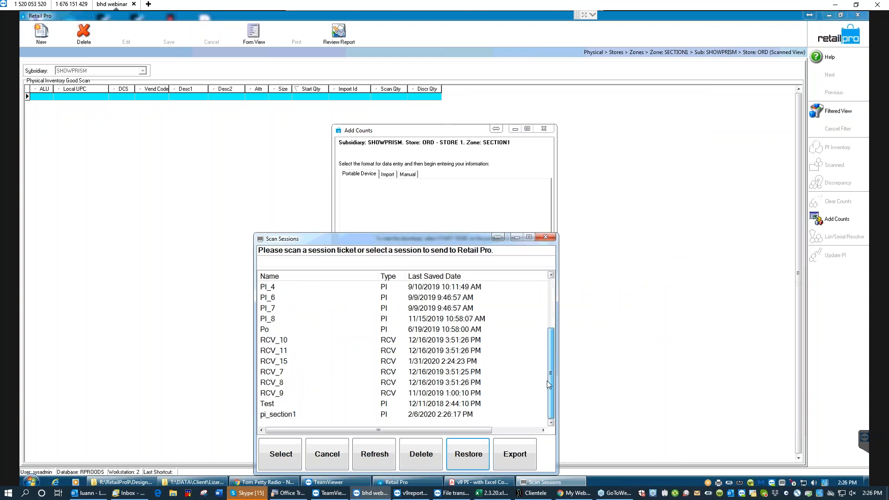
{"action": "left_click", "coordinate": [277, 416]}
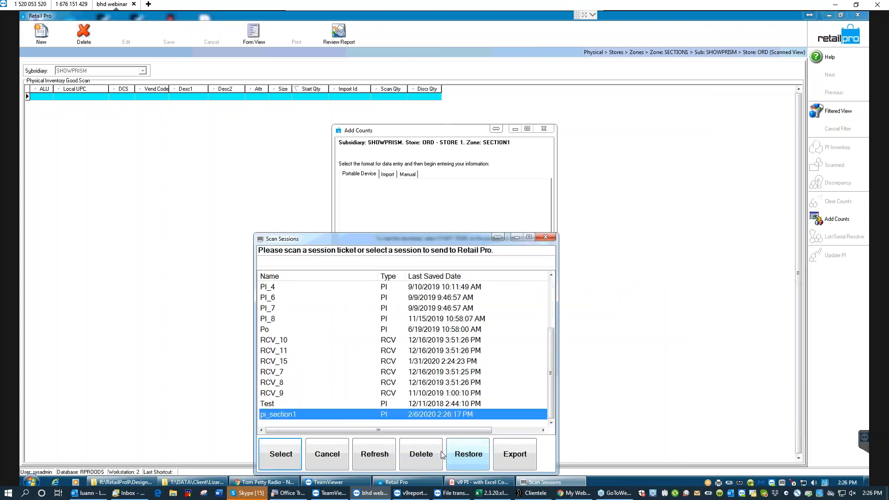
{"action": "left_click", "coordinate": [282, 456]}
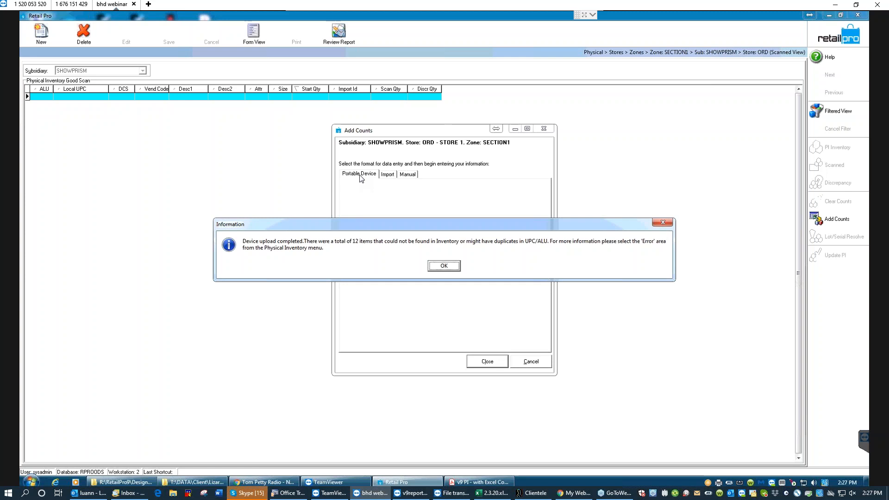
{"action": "left_click", "coordinate": [443, 266]}
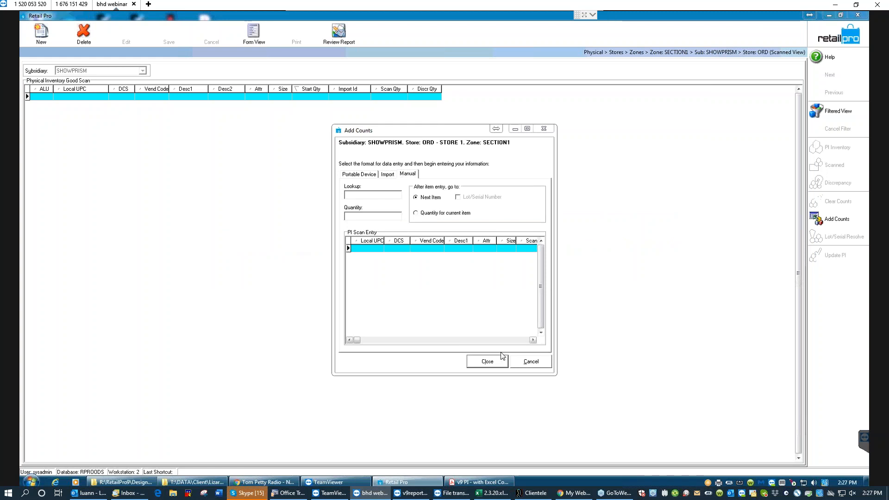
{"action": "left_click", "coordinate": [486, 362]}
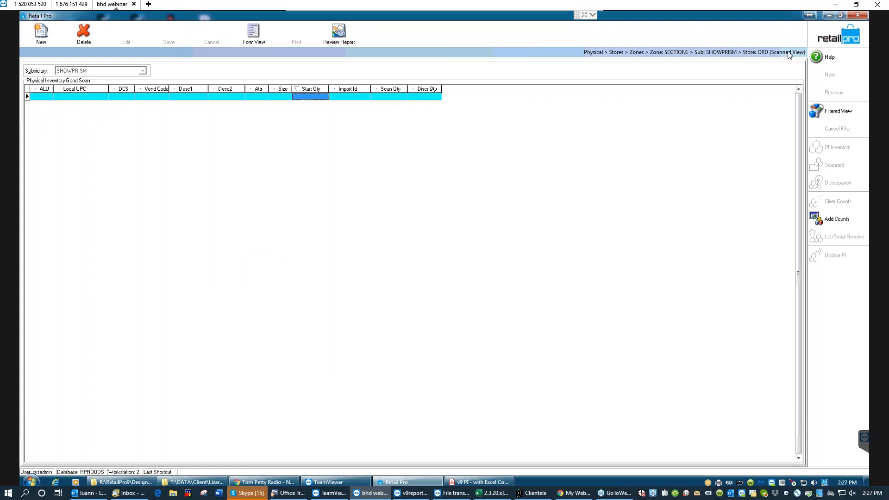
- Examine the SECTION1 zone's error scans, including import IDs 000020 and 000012, and return to the zones list
{"action": "left_click", "coordinate": [838, 36]}
{"action": "left_click", "coordinate": [840, 200]}
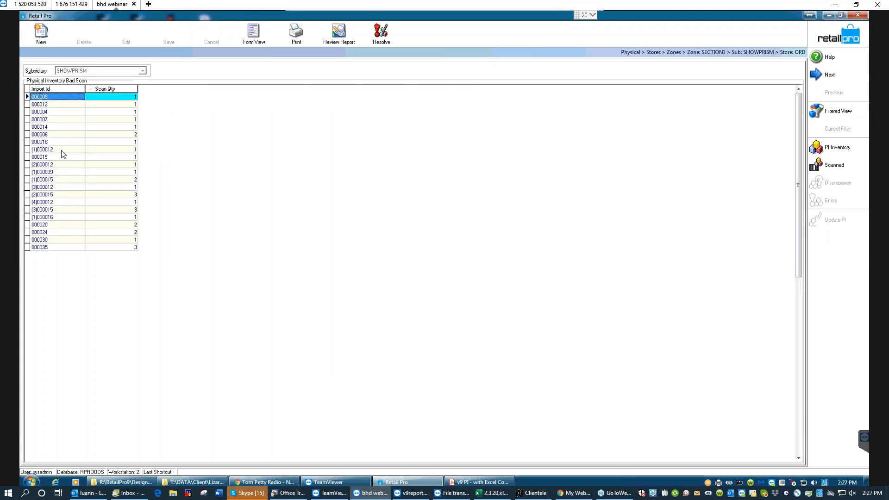
{"action": "left_click", "coordinate": [42, 225]}
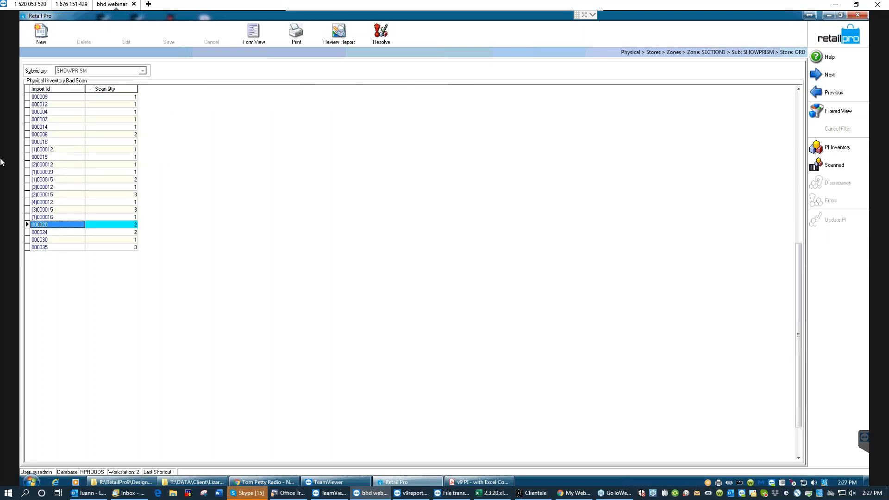
{"action": "left_click", "coordinate": [41, 105]}
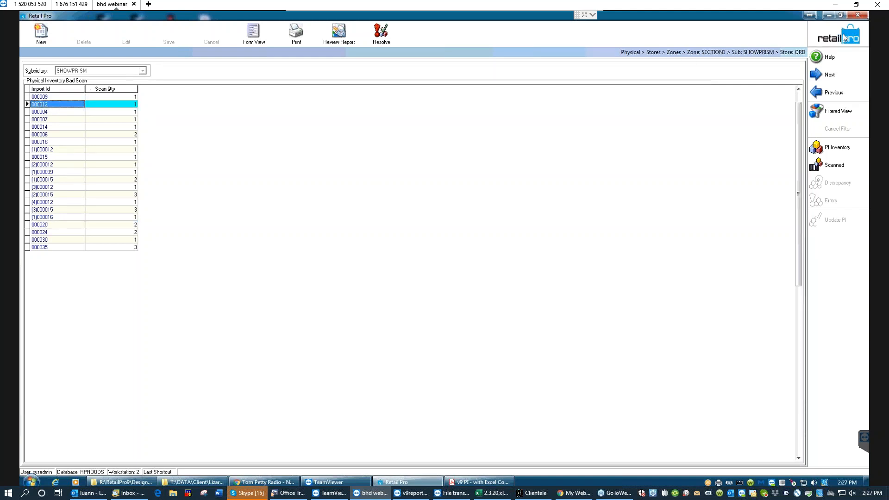
{"action": "left_click", "coordinate": [844, 36]}
- Add the portable device's GHTFRE session to the SECTION1 zone's counts, acknowledge the upload, and close Add Counts
{"action": "left_click", "coordinate": [57, 104]}
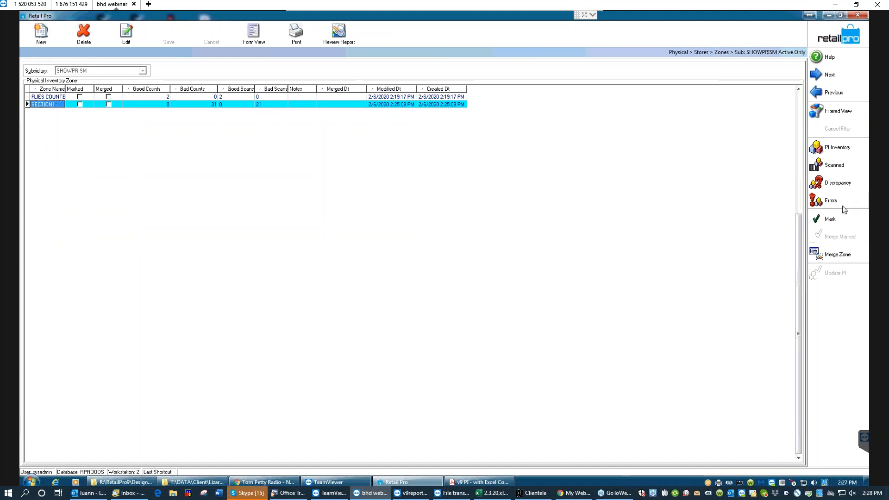
{"action": "left_click", "coordinate": [833, 165]}
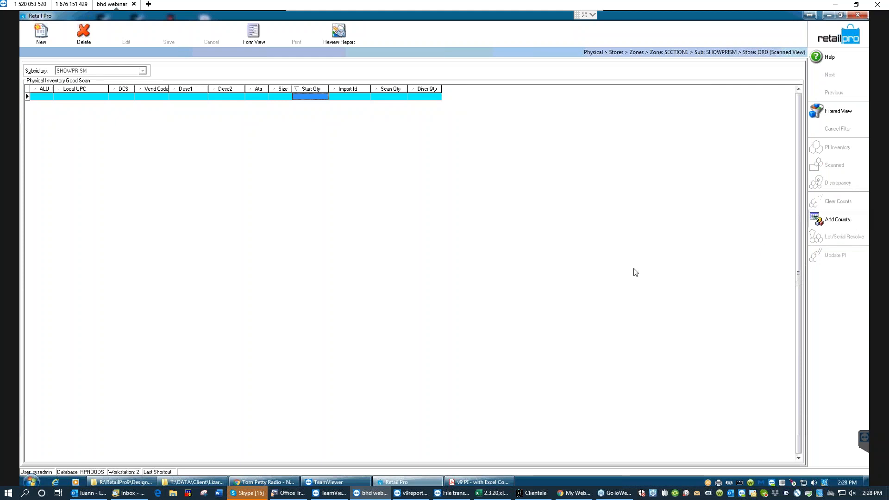
{"action": "left_click", "coordinate": [359, 176]}
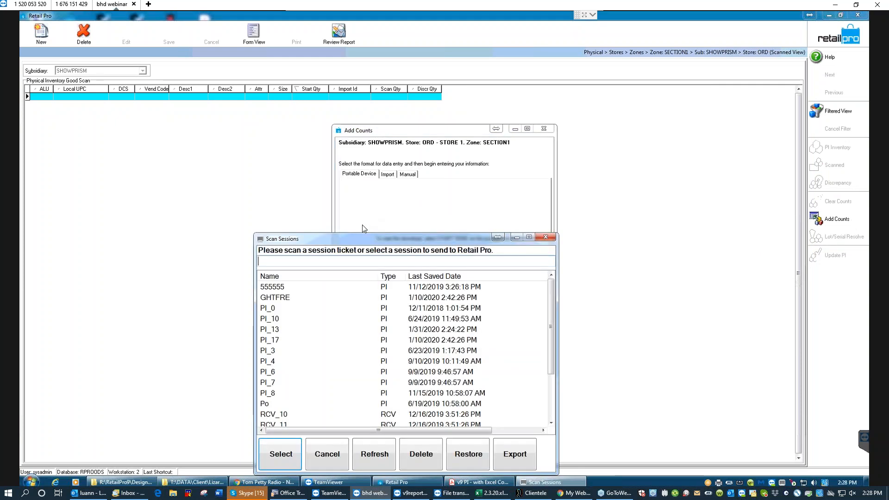
{"action": "left_click", "coordinate": [272, 300]}
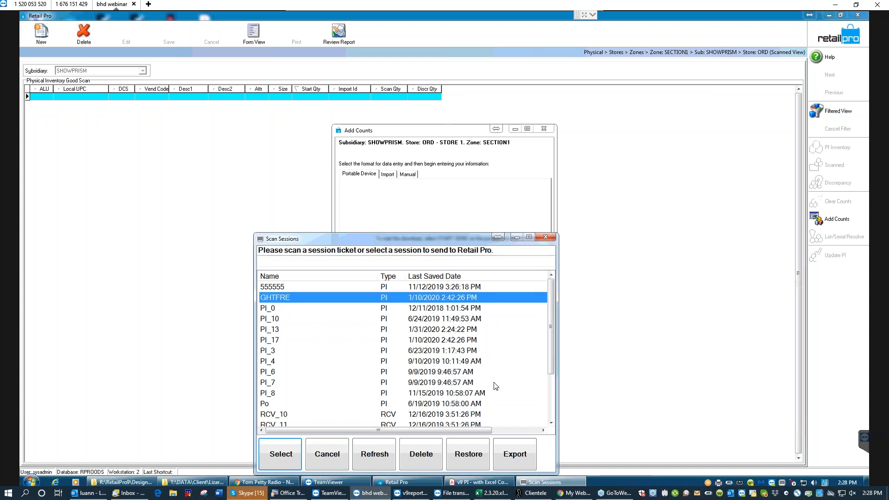
{"action": "left_click", "coordinate": [282, 455]}
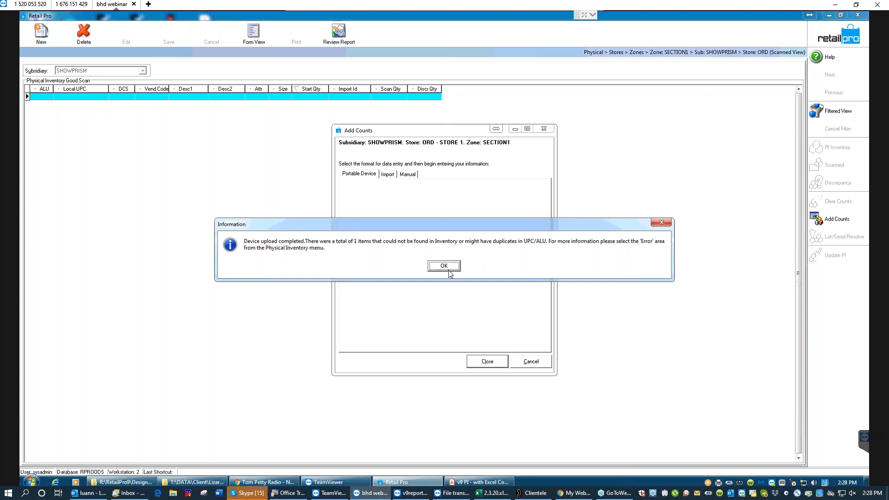
{"action": "left_click", "coordinate": [444, 266]}
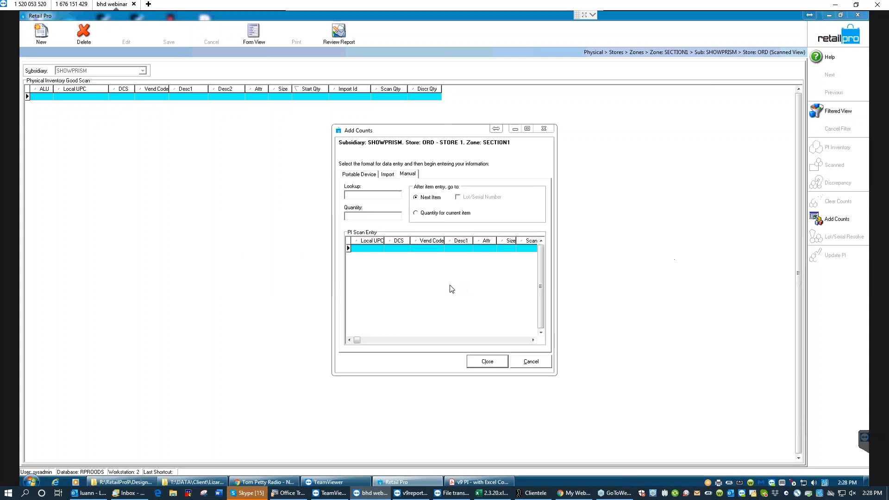
{"action": "left_click", "coordinate": [487, 361]}
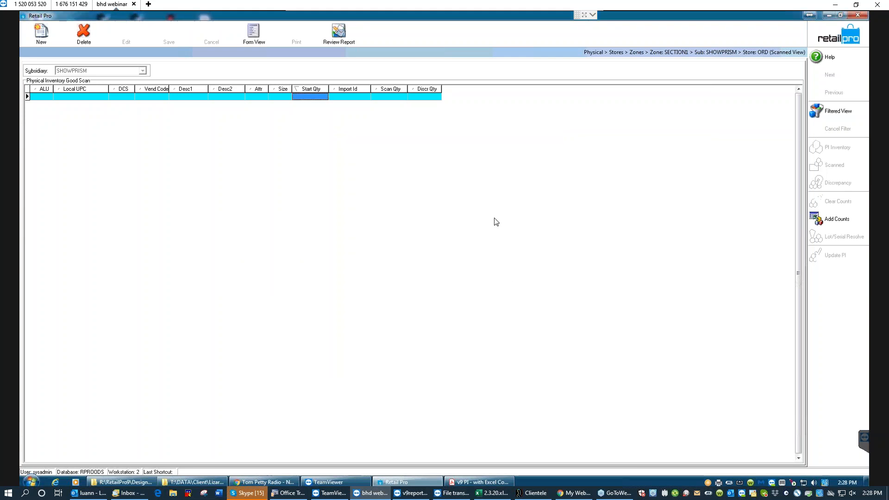
- Check SECTION1's bad counts in the zones list, view the zone in form view, and return to the Inventory item list
{"action": "left_click", "coordinate": [821, 36]}
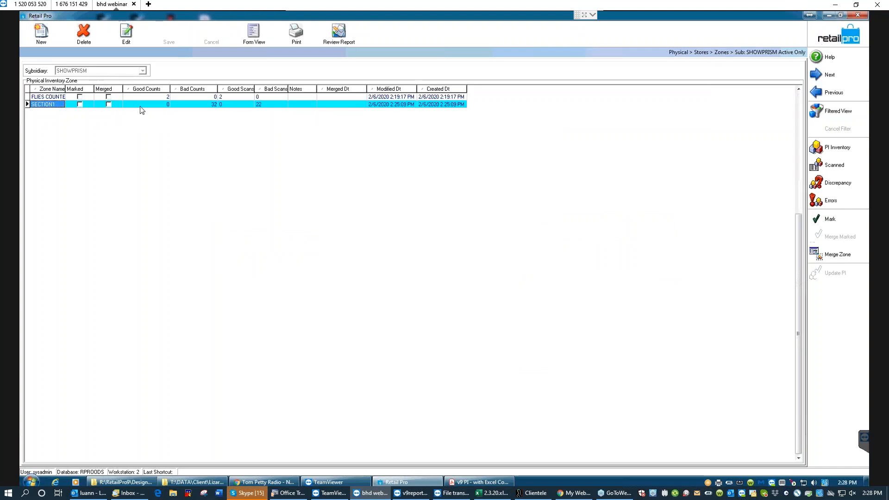
{"action": "left_click", "coordinate": [198, 103]}
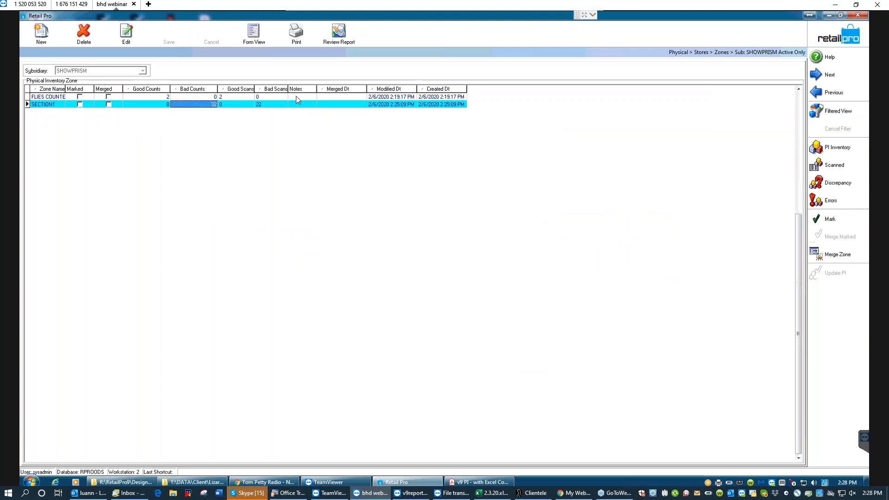
{"action": "left_click", "coordinate": [253, 31]}
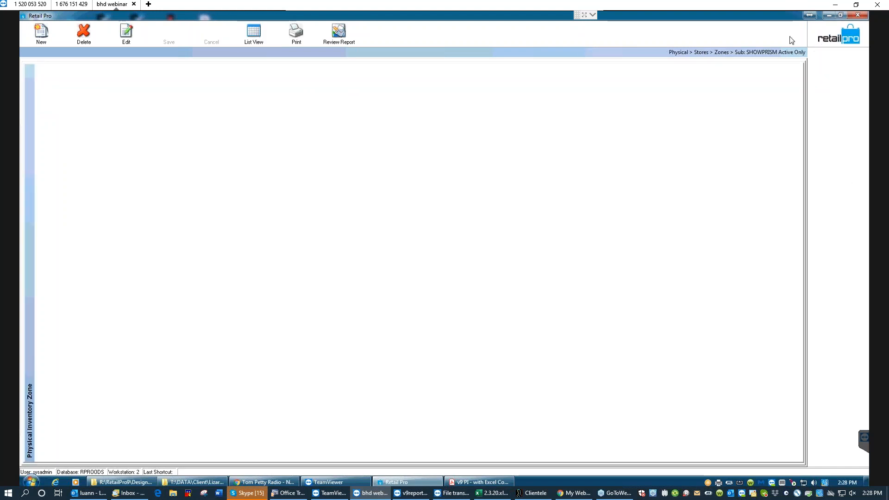
{"action": "left_click", "coordinate": [840, 37]}
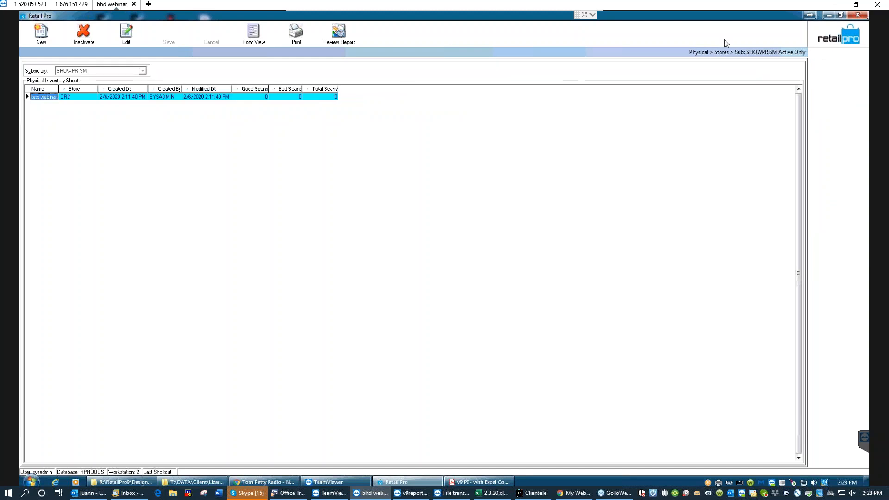
{"action": "left_click", "coordinate": [836, 25]}
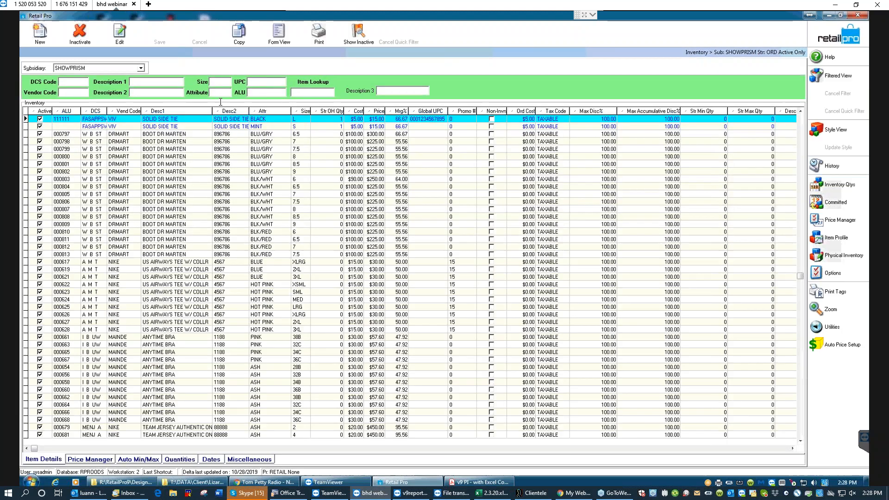
- Go to the physical inventory zones list and view the scanned items of the SECTION1 zone
{"action": "left_click", "coordinate": [843, 256]}
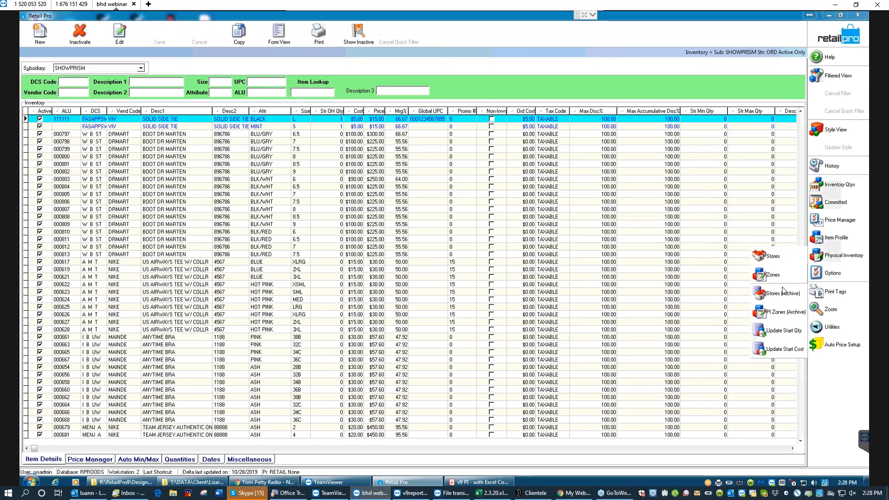
{"action": "left_click", "coordinate": [770, 276]}
{"action": "left_click", "coordinate": [59, 104]}
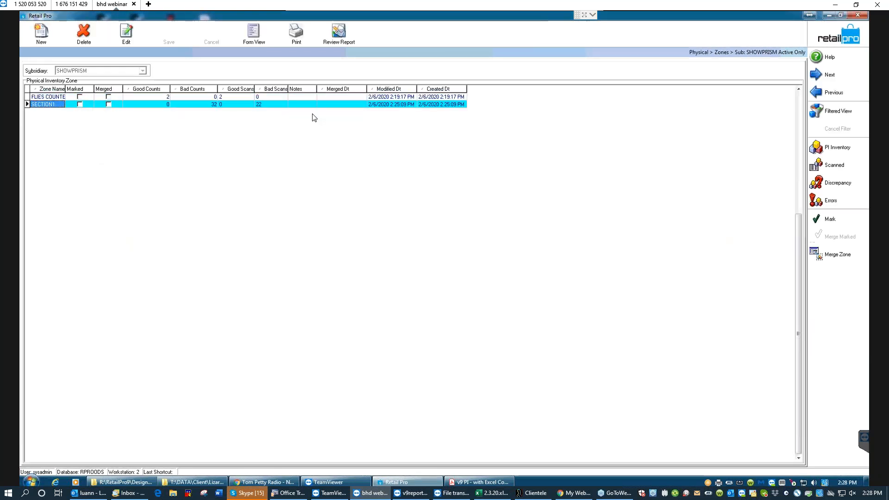
{"action": "left_click", "coordinate": [842, 169]}
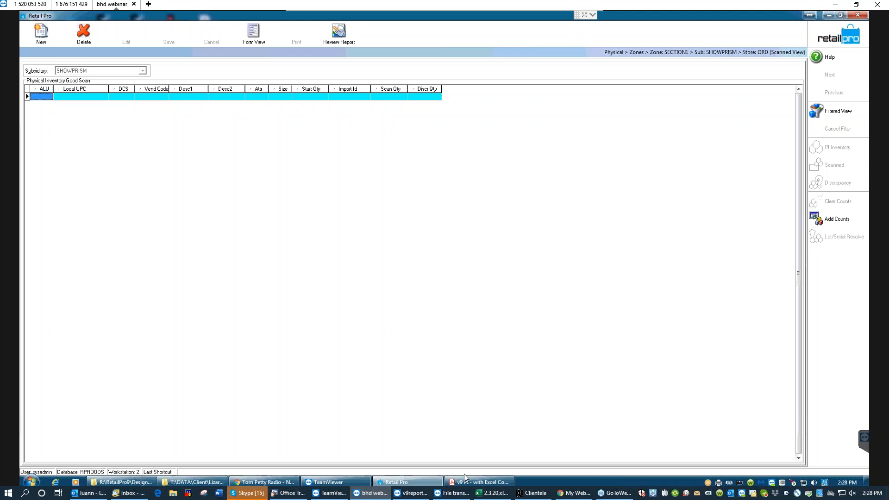
- Consult the section on preparing Retail Pro for a physical in the v9 PI - with Excel Count PDF in Acrobat Reader, and minimize it
{"action": "mouse_move", "coordinate": [471, 484]}
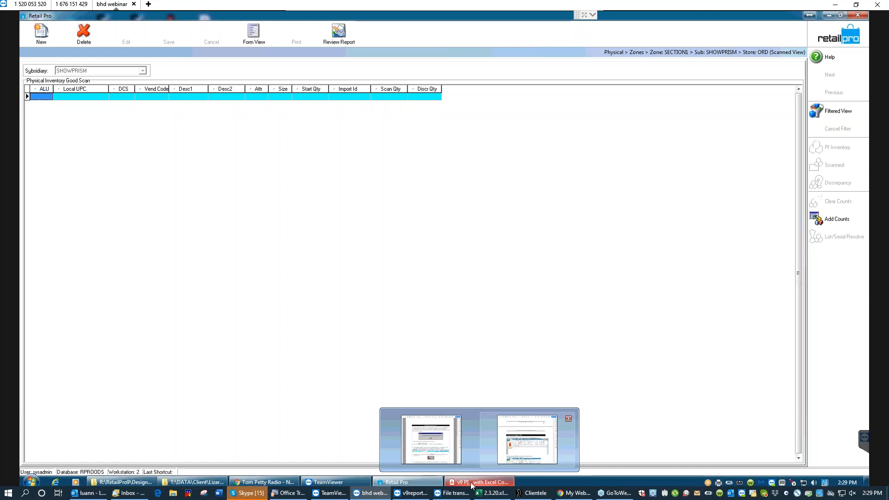
{"action": "left_click", "coordinate": [490, 437]}
{"action": "left_click_drag", "start_coordinate": [545, 251], "coordinate": [545, 116]}
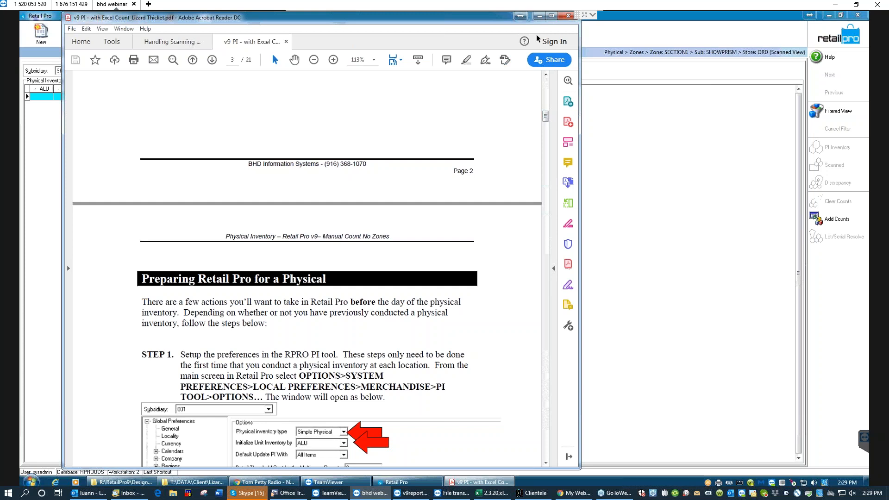
{"action": "left_click", "coordinate": [539, 17]}
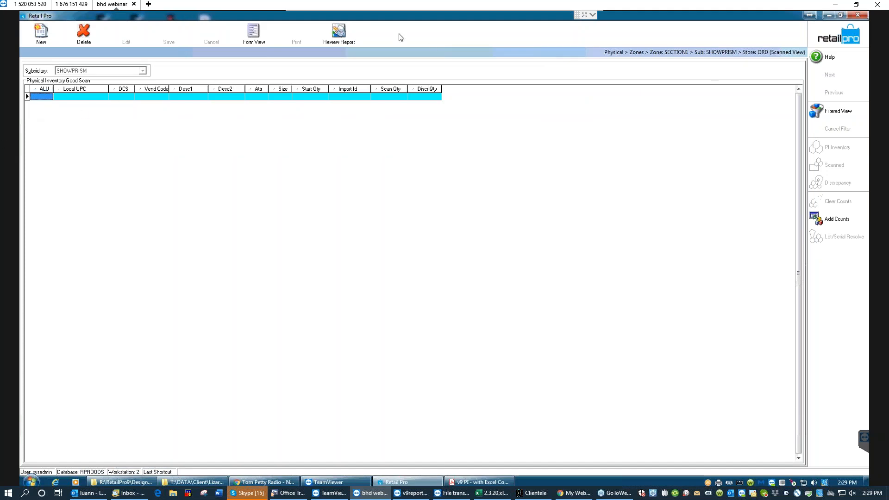
- Return to the zones list, check the good scans of the file-counted zone above SECTION1, and go back to the Inventory item list
{"action": "left_click", "coordinate": [838, 39]}
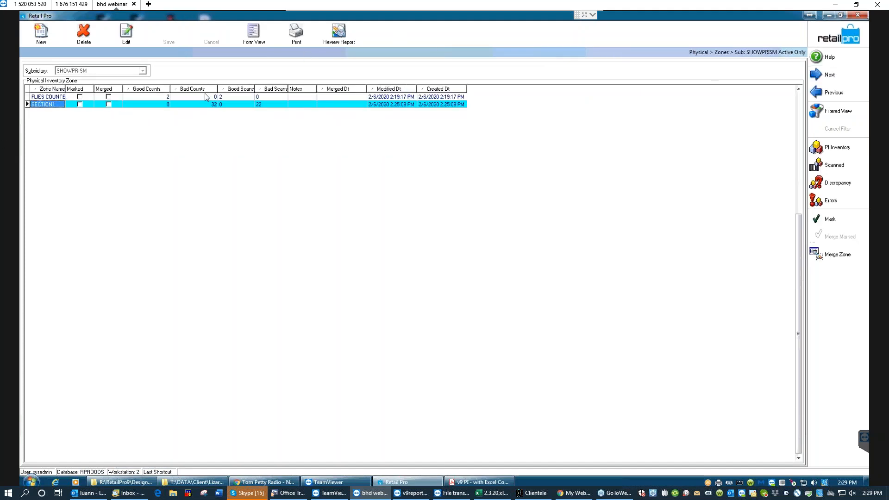
{"action": "left_click", "coordinate": [236, 97]}
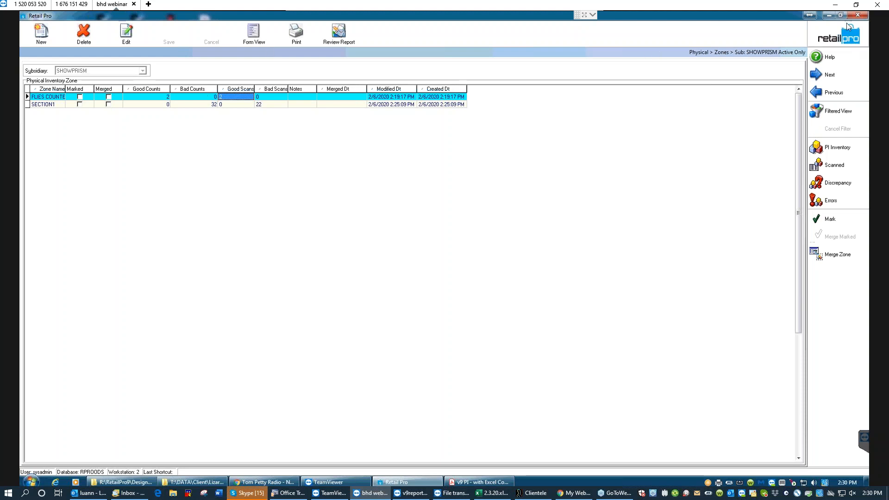
{"action": "left_click", "coordinate": [833, 38]}
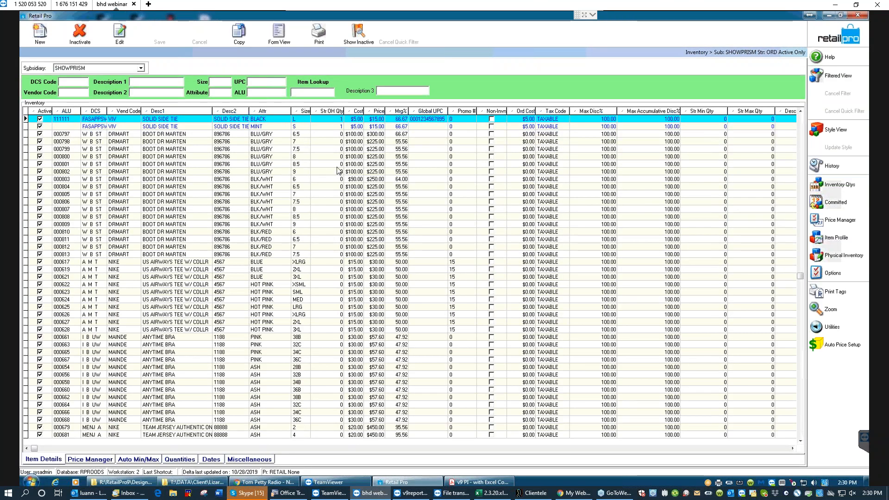
- Filter the inventory list to items whose Description 1 matches us* and select the hot pink XLRG US Airways tee
{"action": "left_click", "coordinate": [178, 276]}
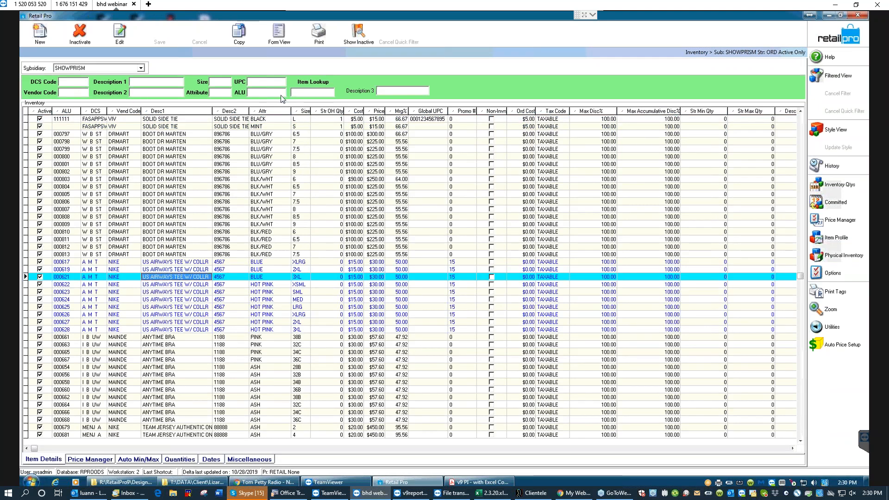
{"action": "left_click", "coordinate": [141, 82]}
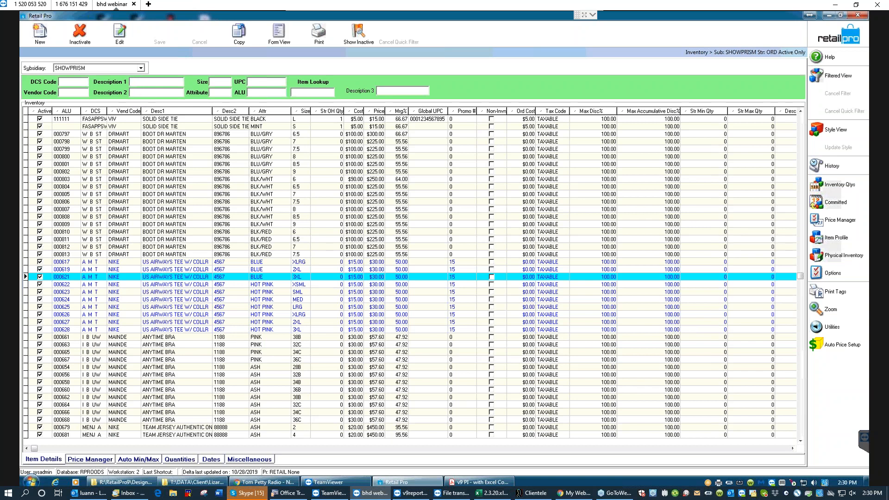
{"action": "type", "text": "us*"}
{"action": "key", "text": "Return"}
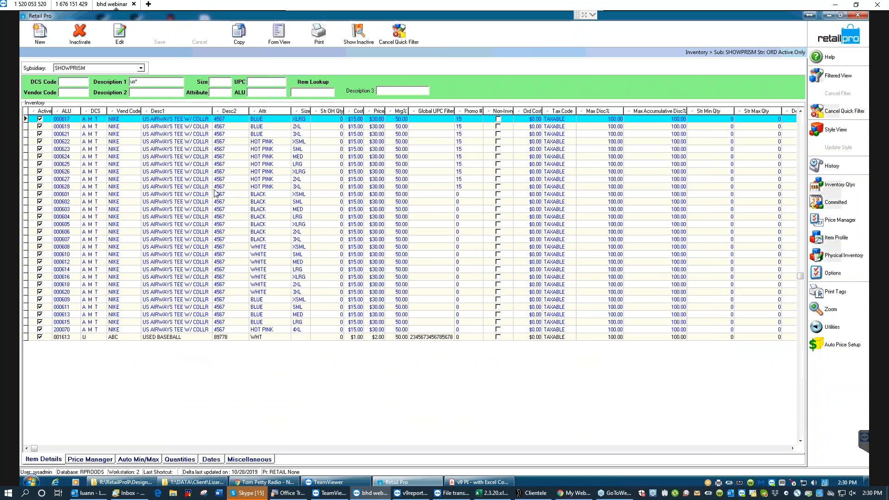
{"action": "left_click", "coordinate": [156, 172]}
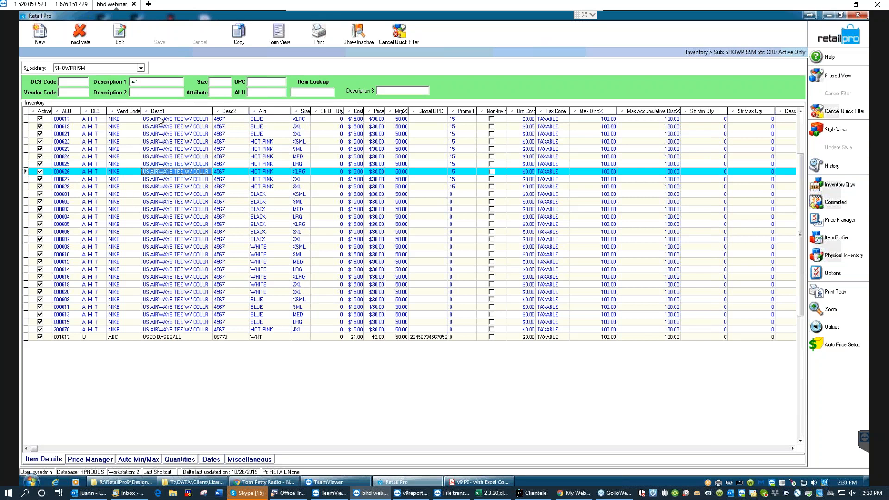
- Preview the Pre-count Sheet V9 for all listed records, examine its barcodes and count column, and close the report without saving
{"action": "left_click", "coordinate": [324, 36]}
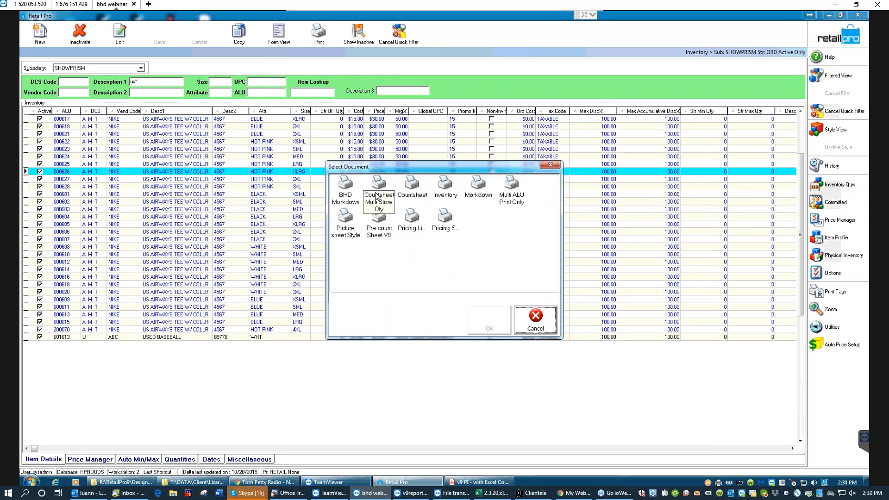
{"action": "left_click", "coordinate": [378, 227]}
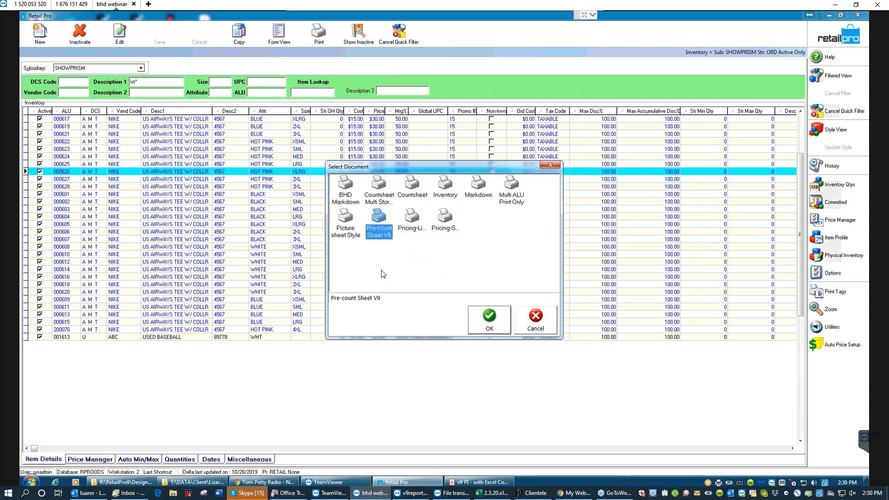
{"action": "left_click", "coordinate": [488, 318]}
{"action": "left_click", "coordinate": [375, 300]}
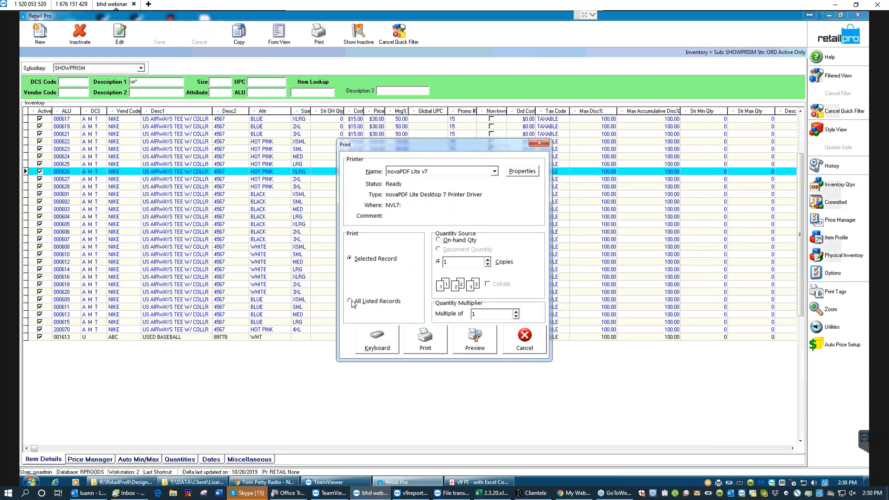
{"action": "left_click", "coordinate": [466, 341]}
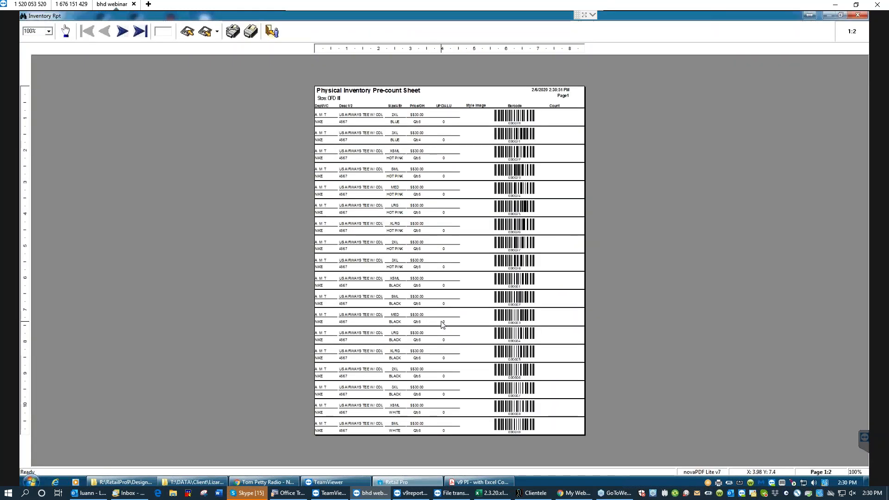
{"action": "scroll", "coordinate": [443, 325], "scroll_direction": "up", "scroll_amount": 2}
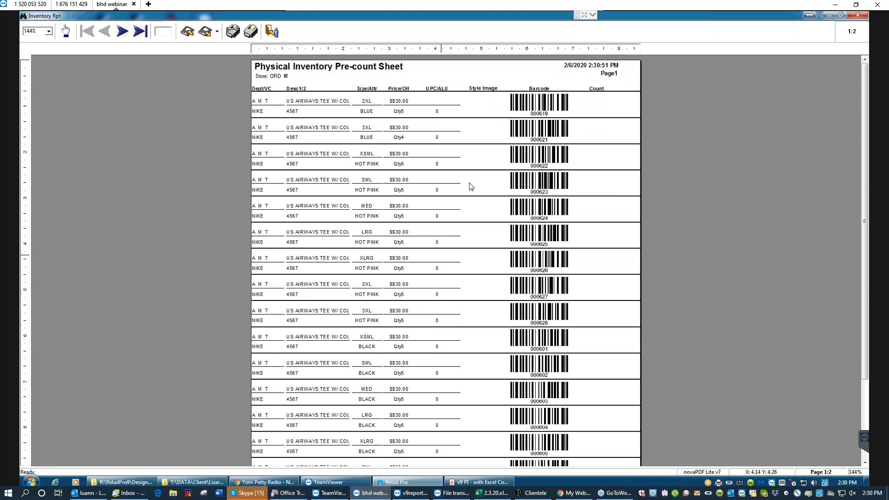
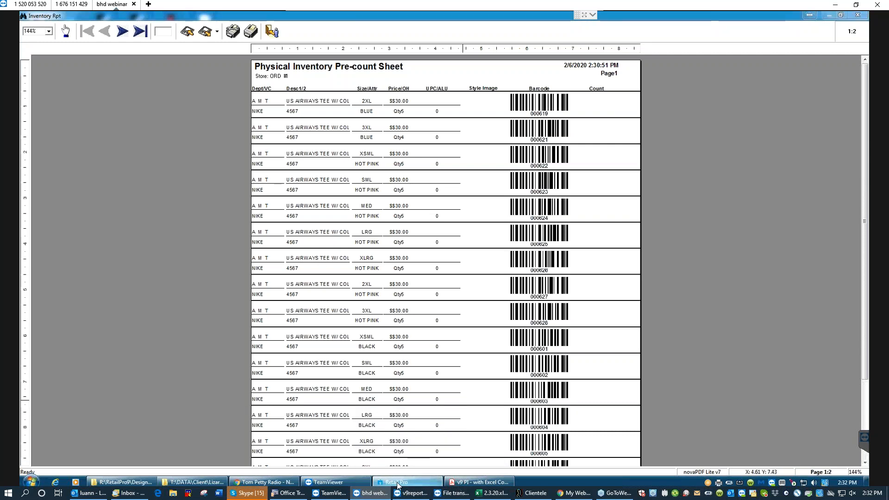
{"action": "left_click", "coordinate": [272, 32]}
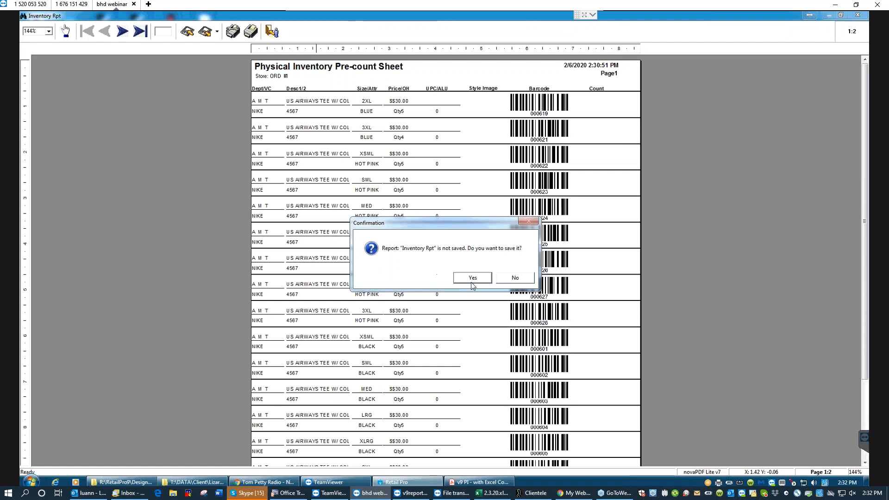
{"action": "left_click", "coordinate": [509, 278]}
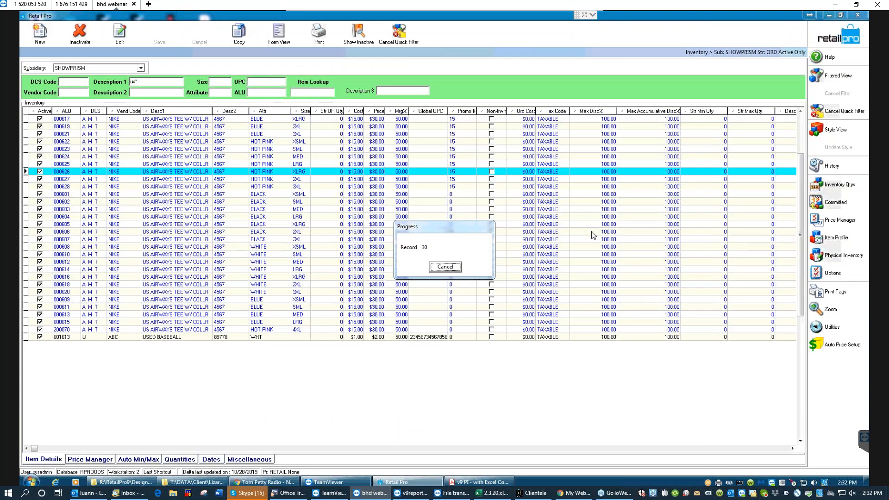
- Open manual Add Counts for the SECTION1 zone's scanned items and set entry to go to Quantity for current item
{"action": "left_click", "coordinate": [854, 258]}
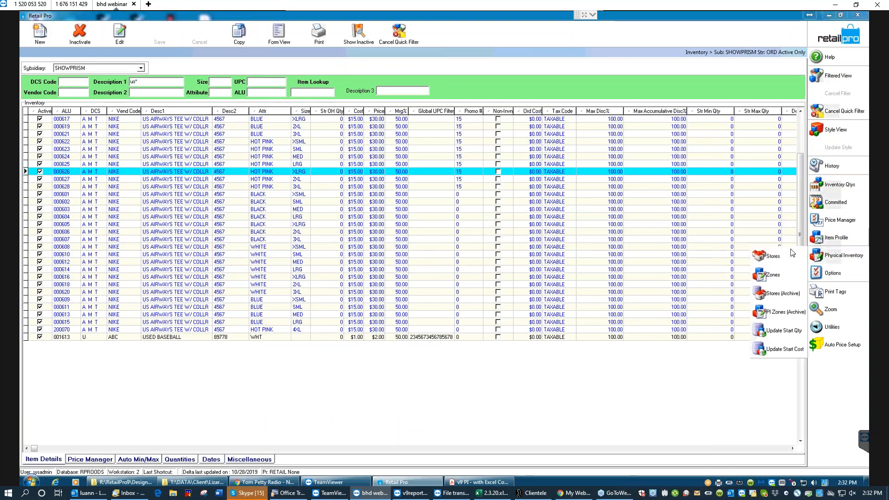
{"action": "left_click", "coordinate": [778, 278]}
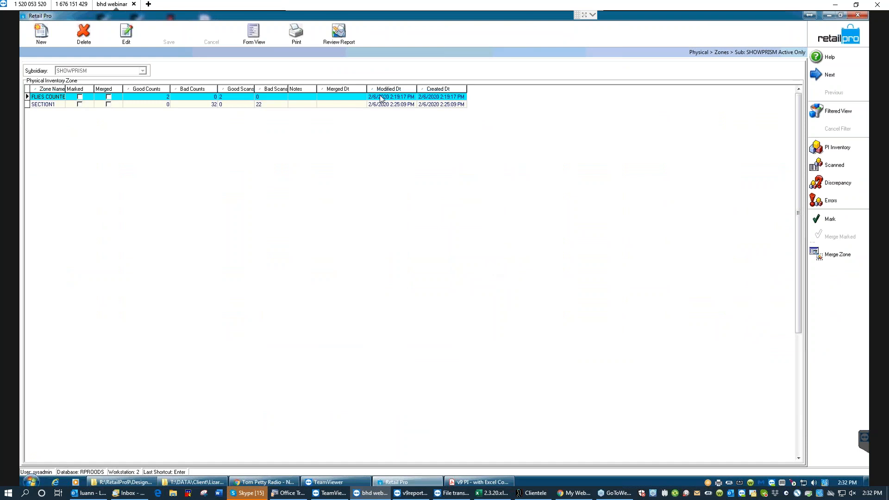
{"action": "left_click", "coordinate": [58, 105]}
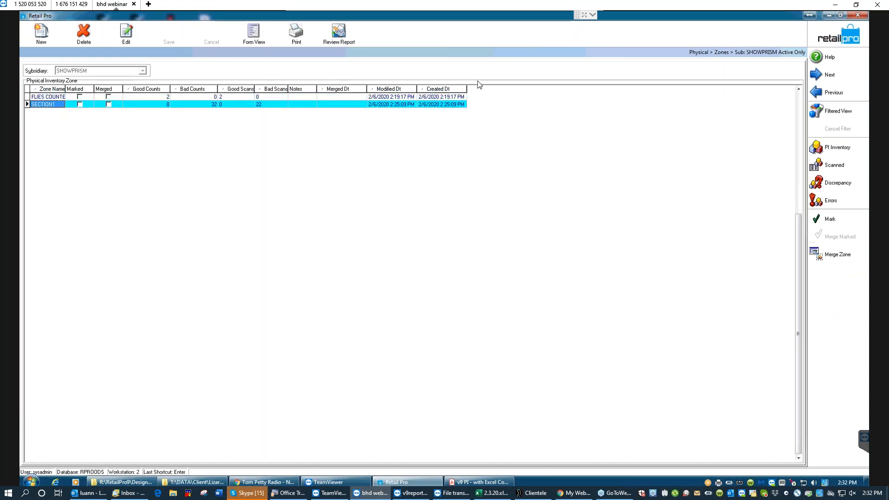
{"action": "left_click", "coordinate": [841, 166]}
{"action": "left_click", "coordinate": [841, 220]}
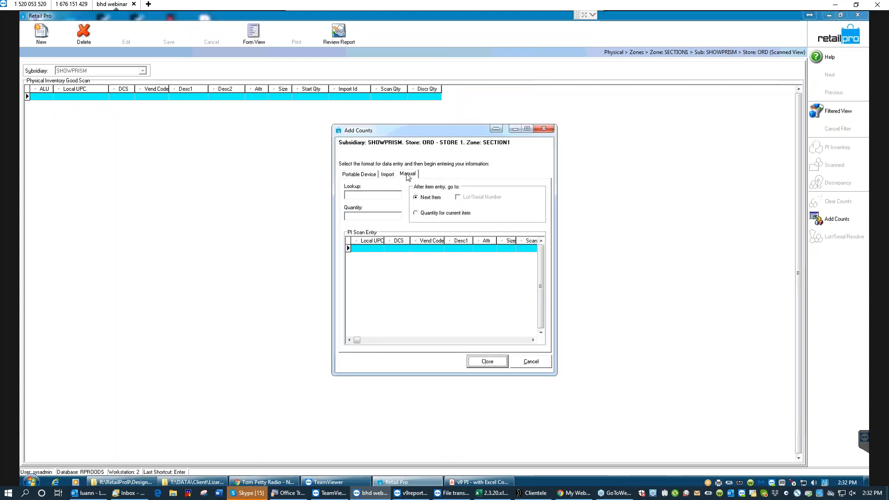
{"action": "left_click", "coordinate": [408, 174]}
{"action": "left_click", "coordinate": [349, 194]}
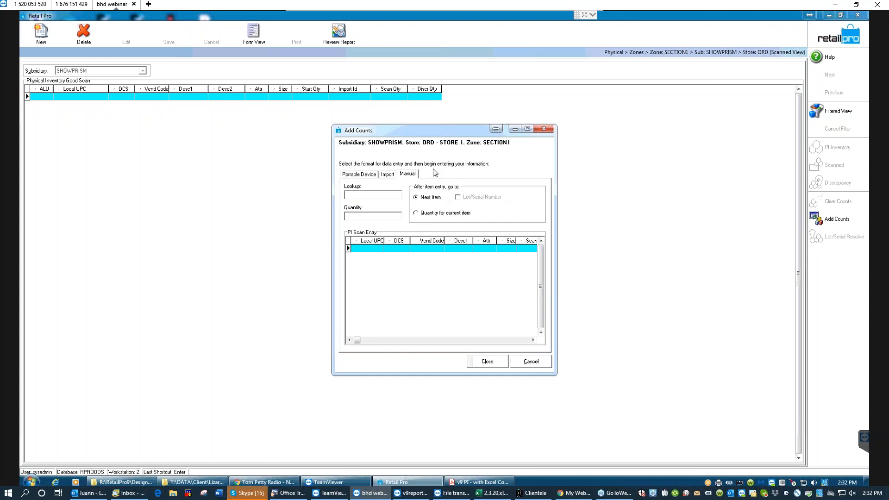
{"action": "left_click", "coordinate": [418, 215]}
- Enter manual counts of 5 for item 000809 and 4 for item 000808, close Add Counts, and check both rows' import IDs
{"action": "left_click", "coordinate": [349, 196]}
{"action": "type", "text": "000809"}
{"action": "type", "text": "5"}
{"action": "key", "text": "Return"}
{"action": "type", "text": "00"}
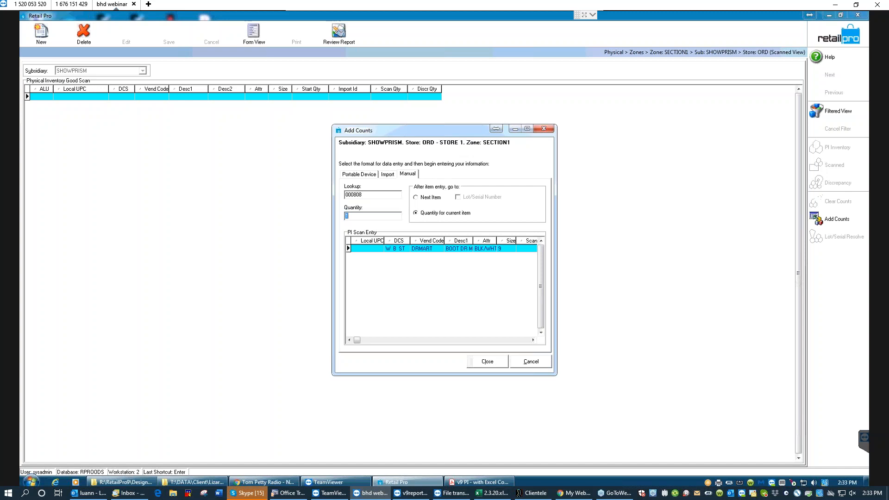
{"action": "type", "text": "4"}
{"action": "key", "text": "Return"}
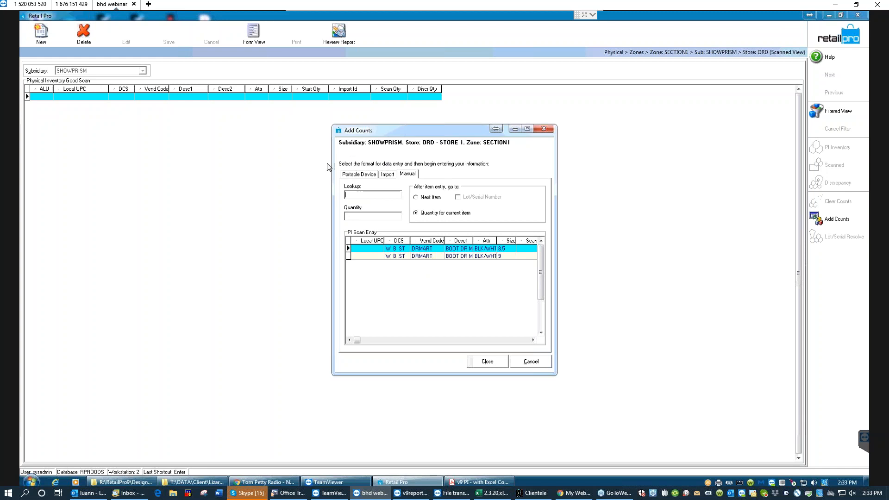
{"action": "left_click", "coordinate": [486, 362]}
{"action": "left_click", "coordinate": [360, 95]}
{"action": "left_click", "coordinate": [352, 104]}
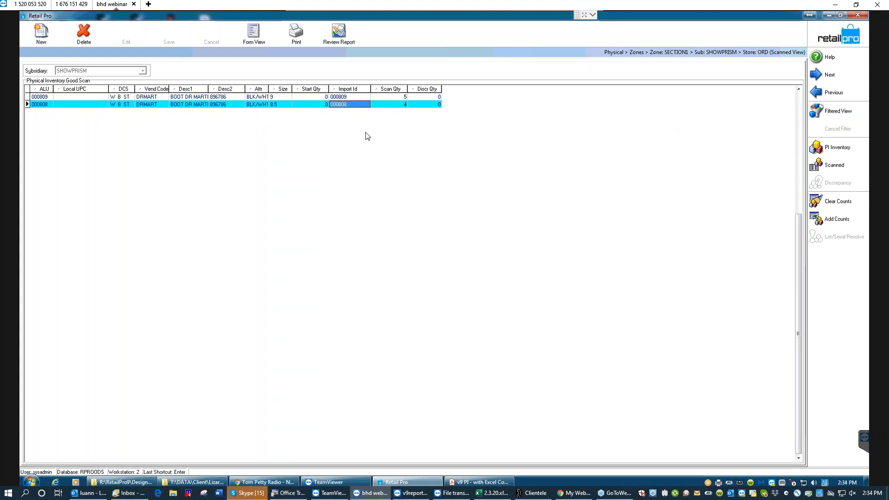
- Add a manual count of 3 for item 000812 using Quantity for current item, and check SECTION1's good scans in the zones list
{"action": "left_click", "coordinate": [841, 220]}
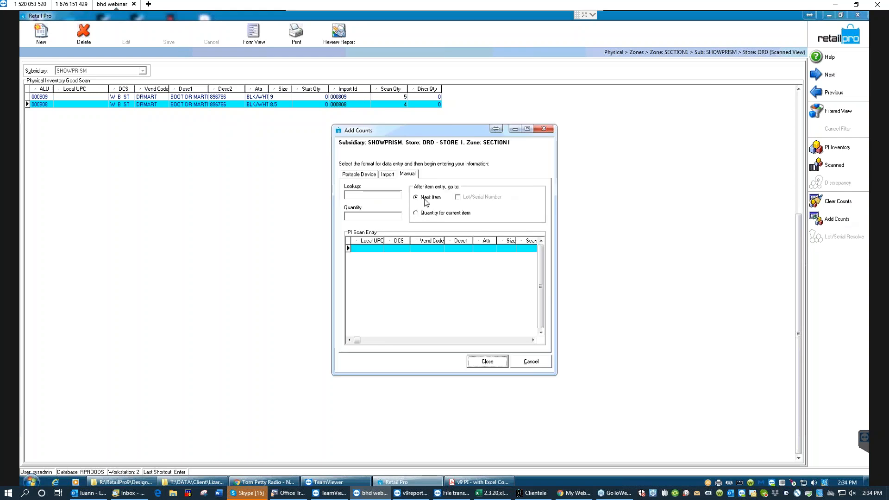
{"action": "left_click", "coordinate": [415, 214]}
{"action": "left_click", "coordinate": [347, 195]}
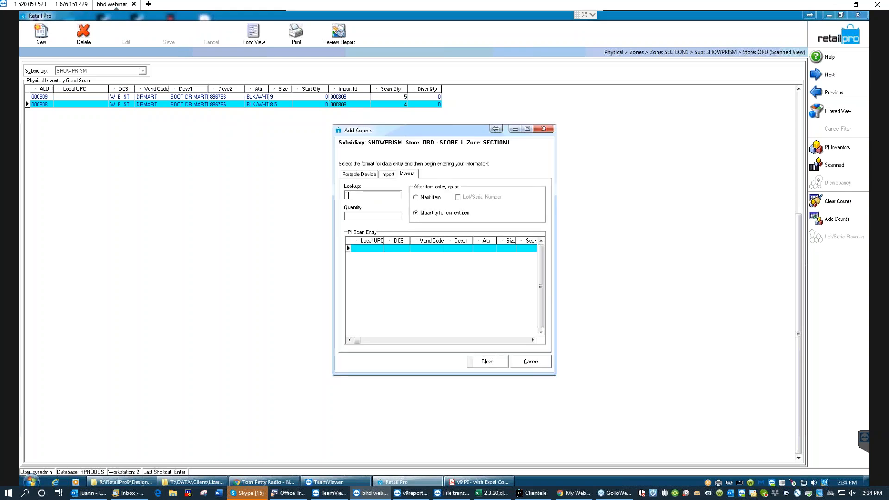
{"action": "type", "text": "000812"}
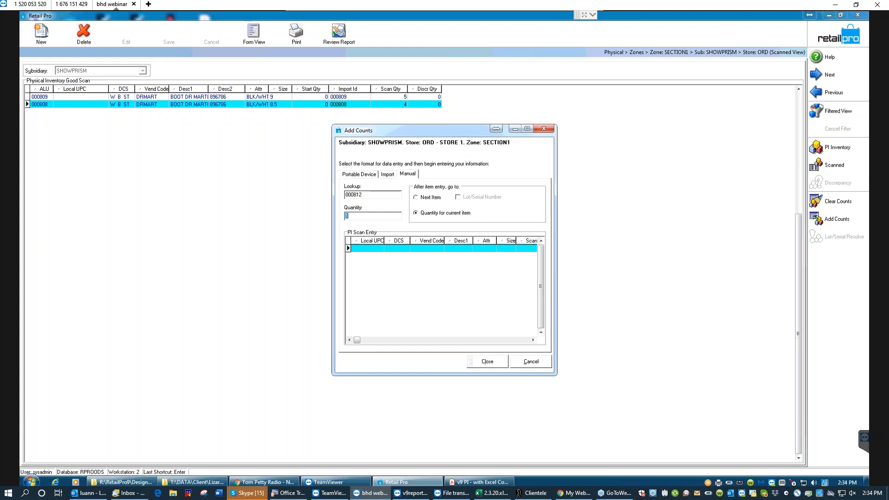
{"action": "type", "text": "3"}
{"action": "key", "text": "Return"}
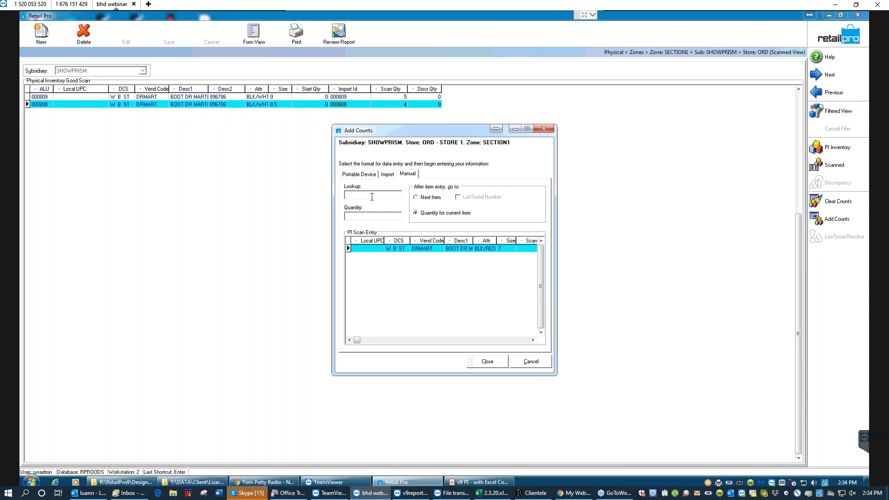
{"action": "left_click", "coordinate": [482, 362]}
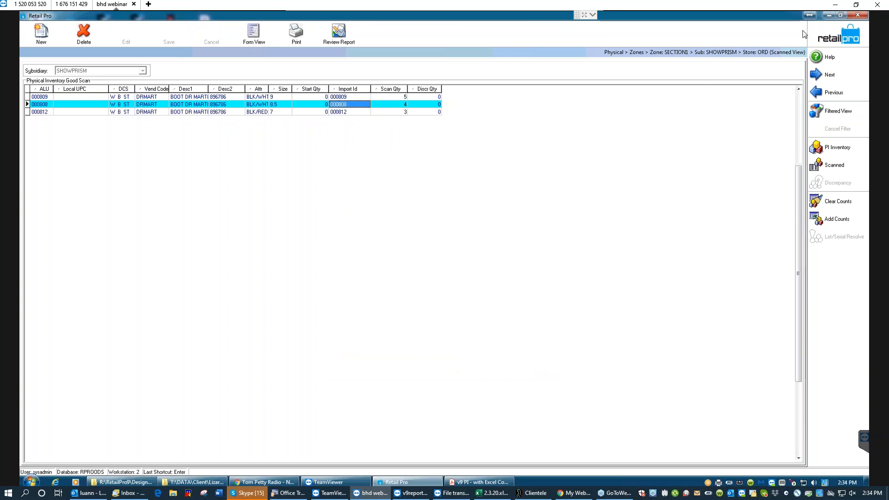
{"action": "left_click", "coordinate": [826, 31]}
{"action": "left_click", "coordinate": [236, 105]}
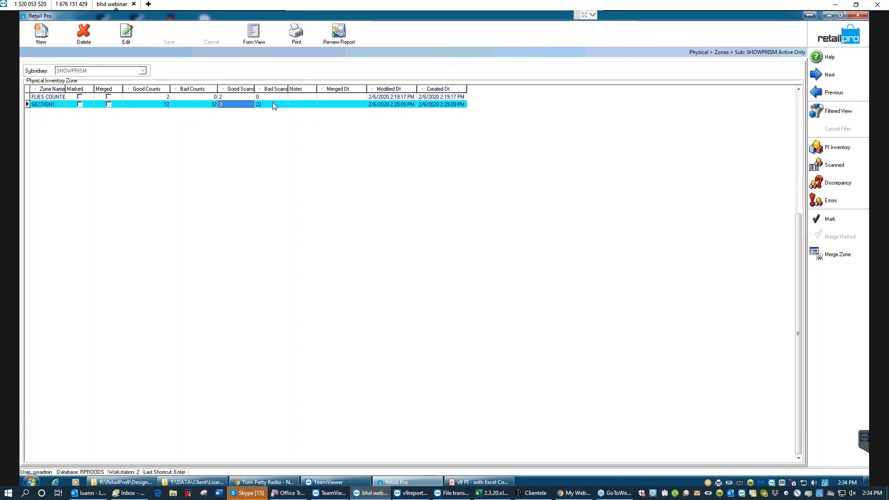
- Check SECTION1's good and bad scans, open the zone's errors list, and show all available columns
{"action": "left_click", "coordinate": [224, 105]}
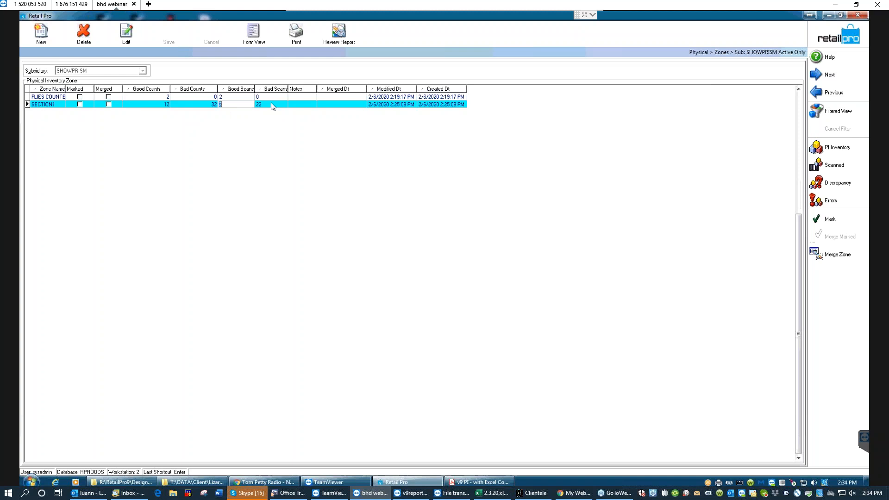
{"action": "left_click", "coordinate": [272, 104]}
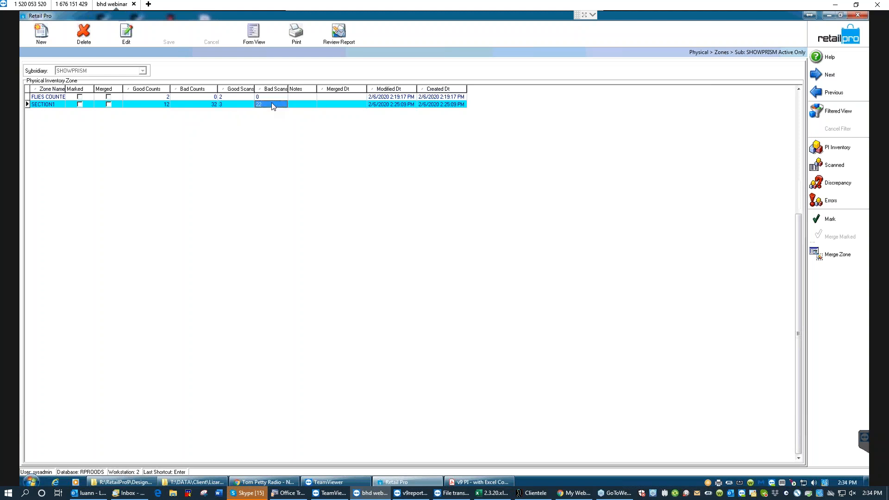
{"action": "left_click", "coordinate": [833, 203]}
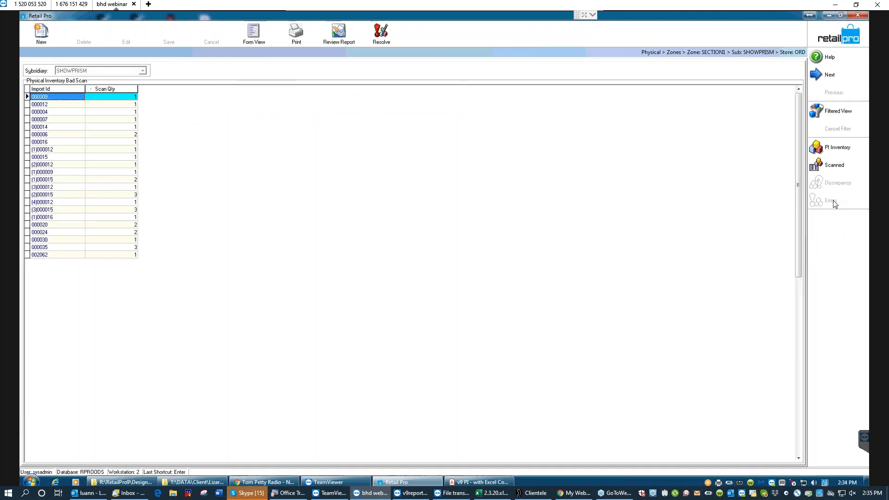
{"action": "right_click", "coordinate": [63, 88]}
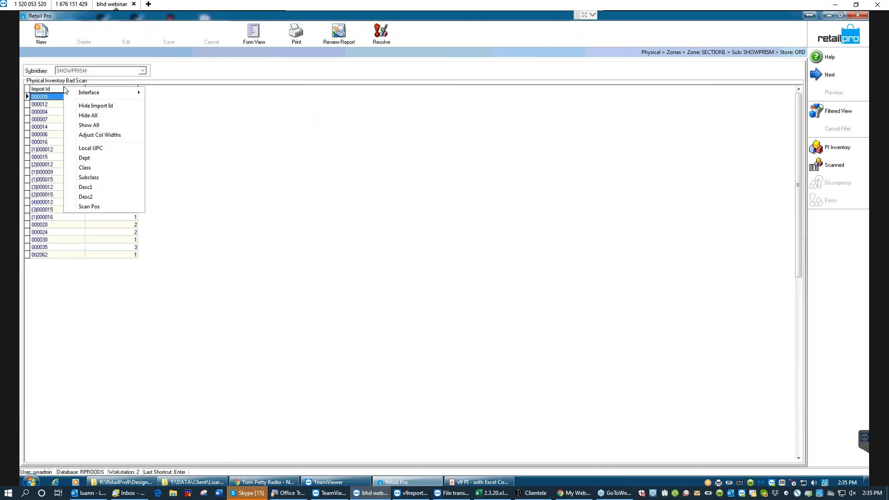
{"action": "left_click", "coordinate": [97, 125]}
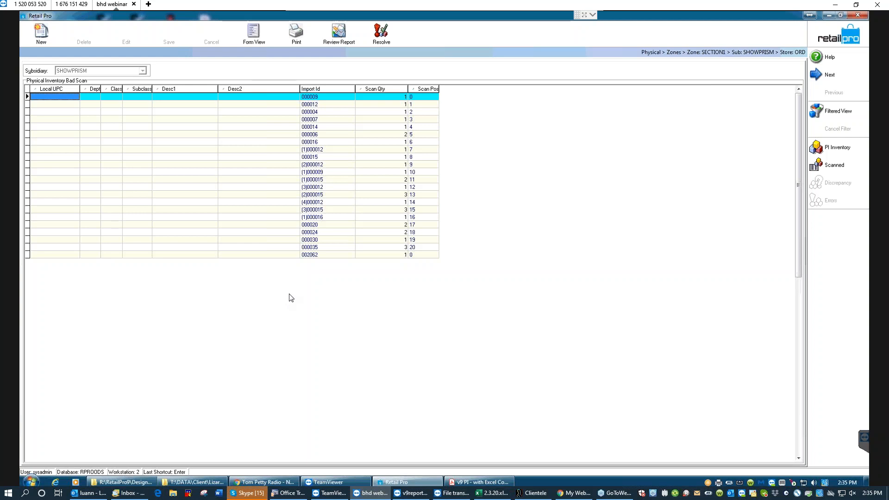
- Switch to Acrobat Reader, read the opening instructions in Handling Scanning Errors.pdf, and return to Retail Pro's zones list
{"action": "mouse_move", "coordinate": [479, 482]}
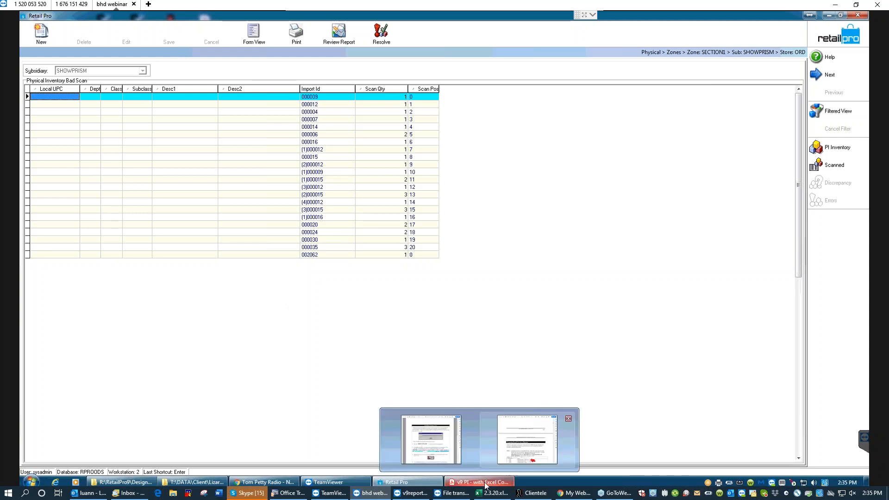
{"action": "left_click", "coordinate": [532, 433]}
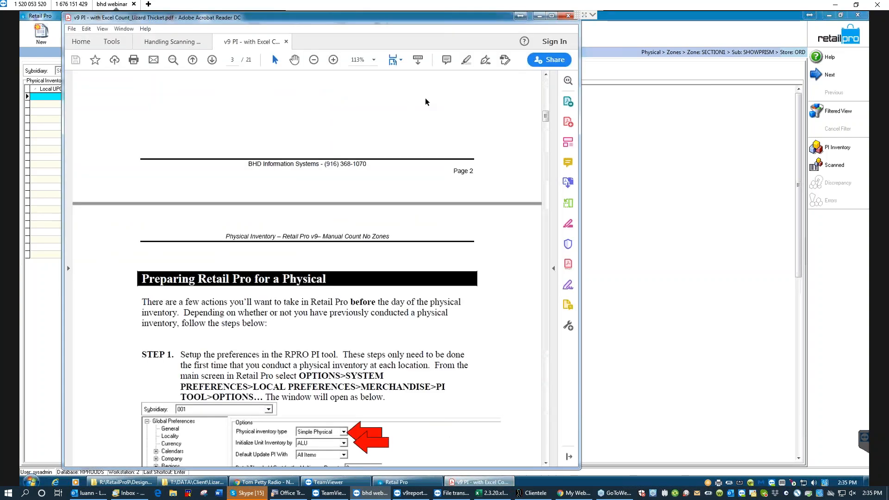
{"action": "left_click", "coordinate": [165, 42]}
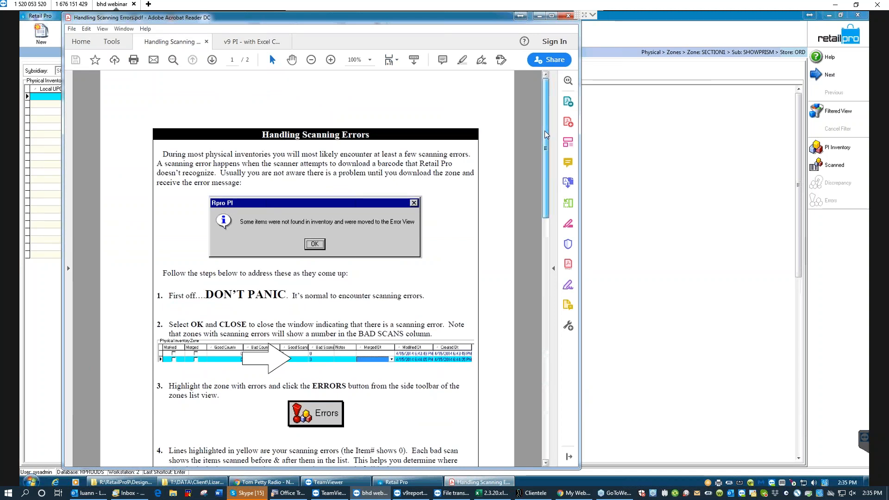
{"action": "scroll", "coordinate": [545, 134], "scroll_direction": "down", "scroll_amount": 1}
{"action": "left_click_drag", "start_coordinate": [545, 137], "coordinate": [546, 154]}
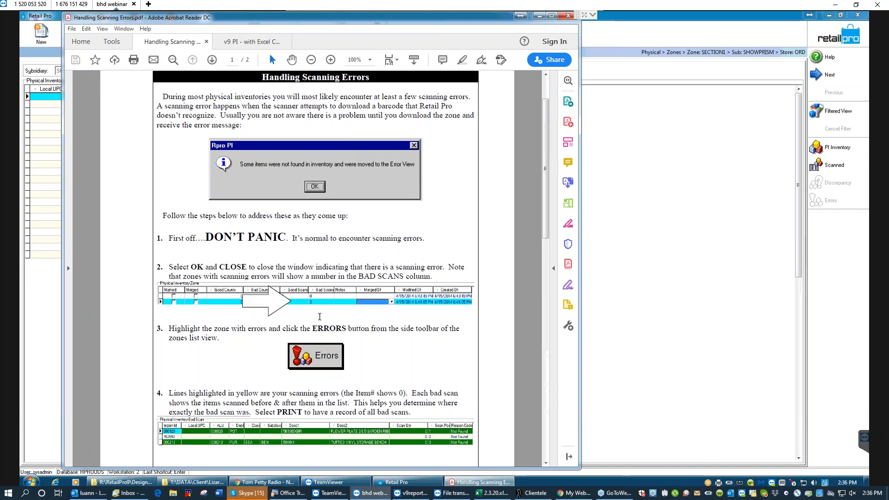
{"action": "left_click_drag", "start_coordinate": [317, 328], "coordinate": [323, 329]}
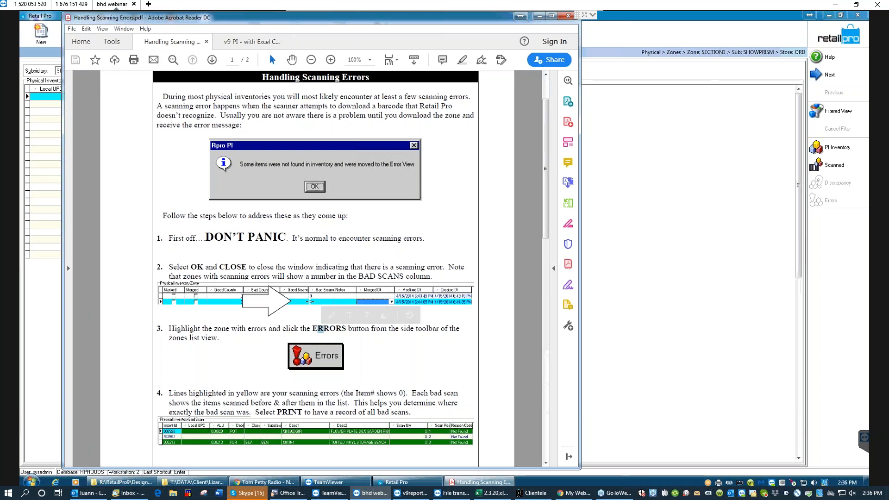
{"action": "left_click", "coordinate": [313, 301]}
{"action": "left_click", "coordinate": [313, 303]}
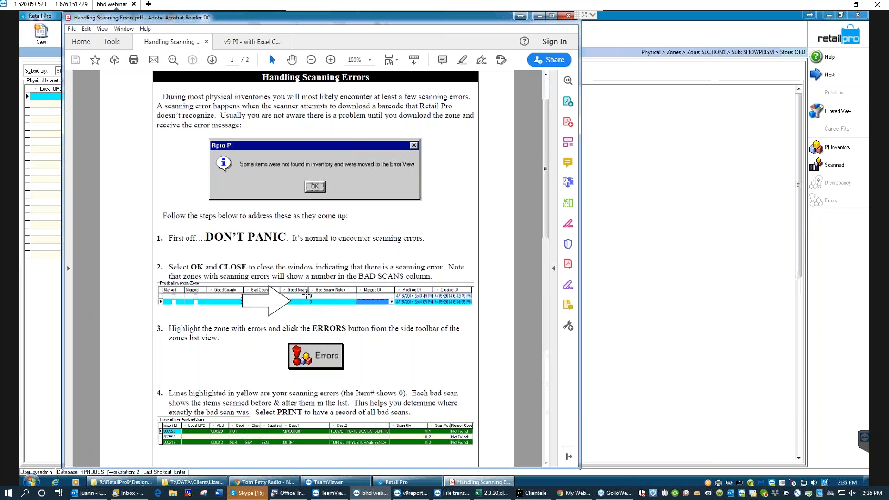
{"action": "left_click", "coordinate": [537, 17]}
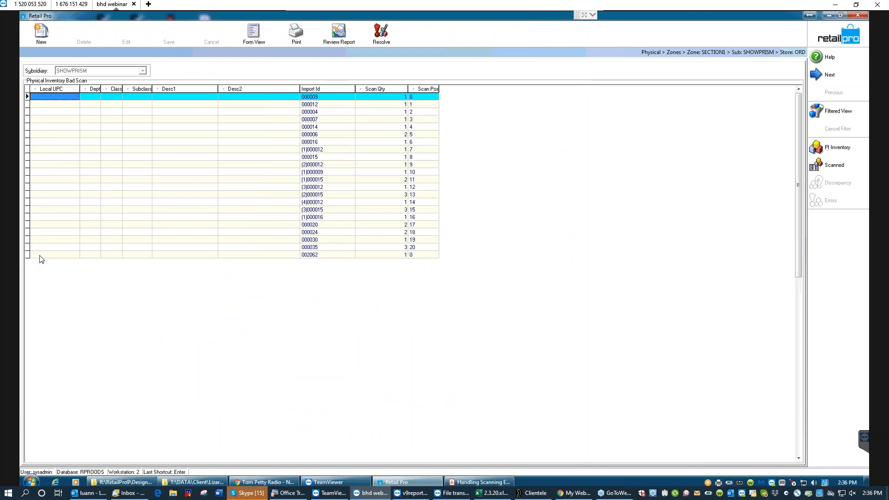
{"action": "left_click", "coordinate": [844, 37]}
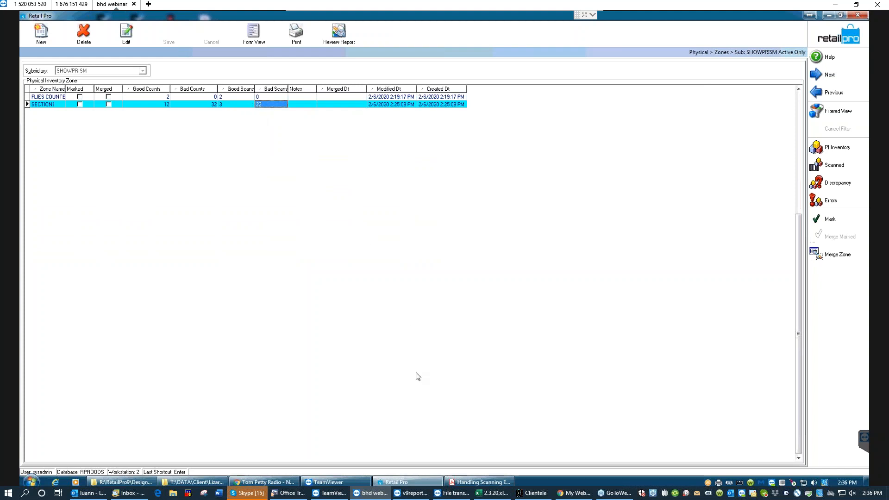
- Reopen the Handling Scanning Errors guide in Acrobat Reader, enlarge it to 125%, examine step 4's bad scan example, and minimize it
{"action": "left_click", "coordinate": [469, 482]}
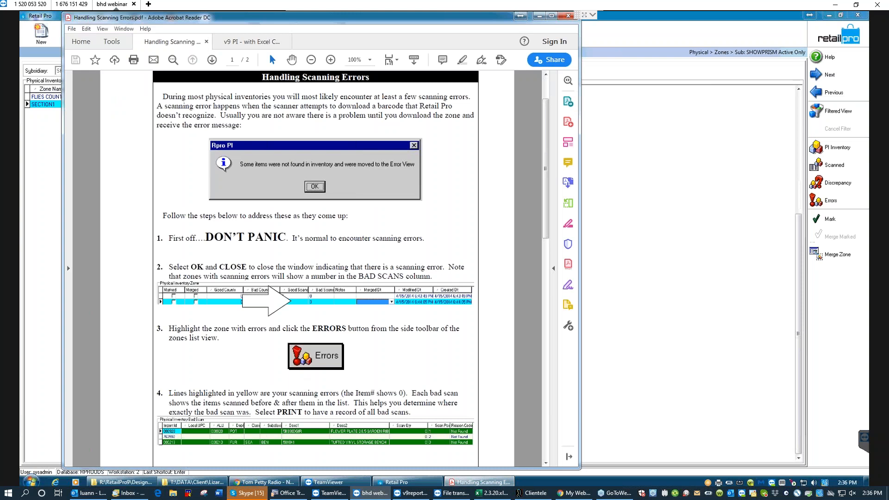
{"action": "scroll", "coordinate": [332, 331], "scroll_direction": "down", "scroll_amount": 2}
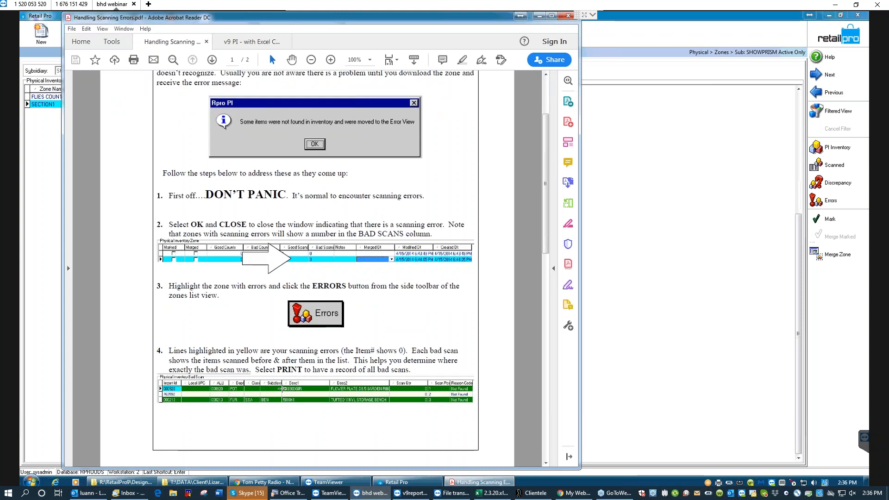
{"action": "scroll", "coordinate": [266, 410], "scroll_direction": "down", "scroll_amount": 3}
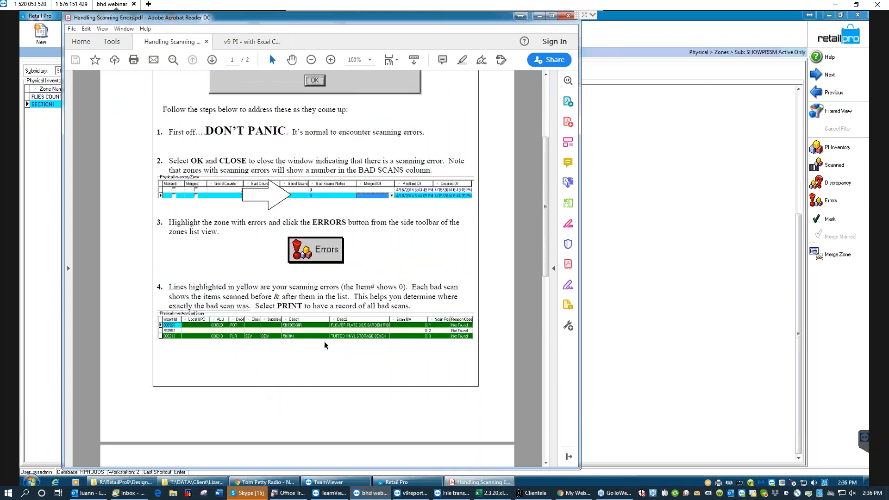
{"action": "left_click", "coordinate": [330, 60]}
{"action": "left_click", "coordinate": [331, 59]}
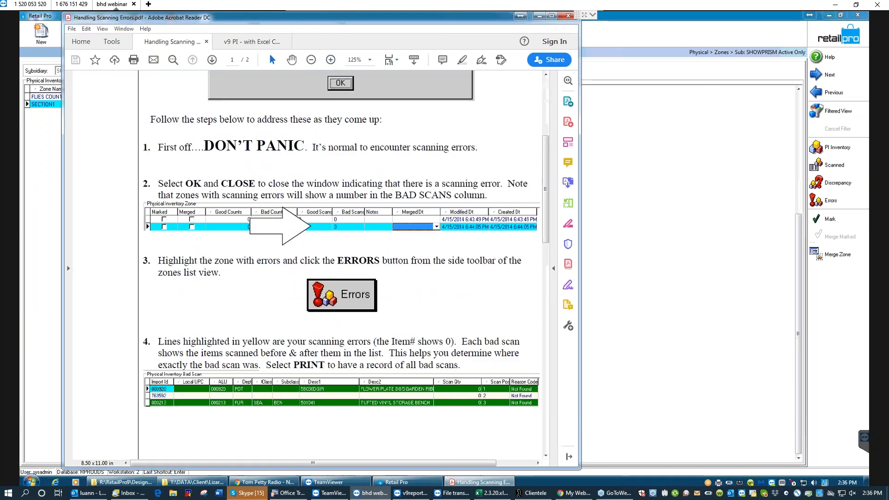
{"action": "scroll", "coordinate": [553, 211], "scroll_direction": "down", "scroll_amount": 3}
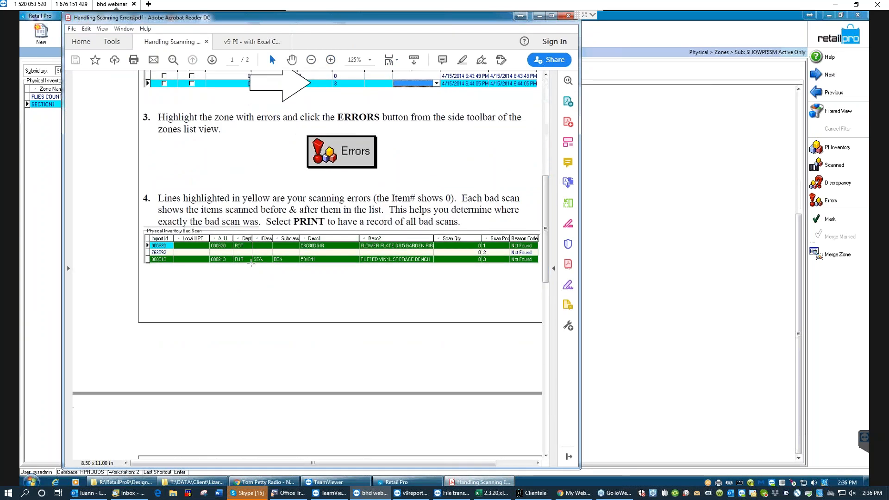
{"action": "left_click_drag", "start_coordinate": [183, 463], "coordinate": [203, 463]}
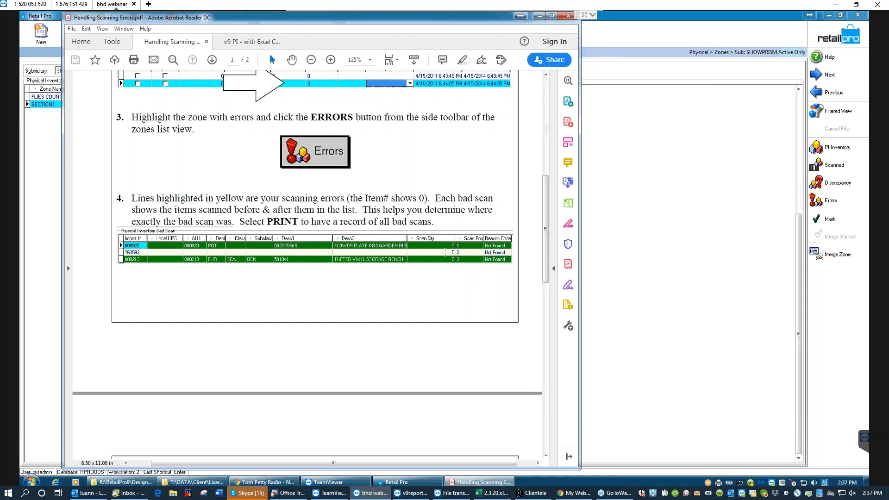
{"action": "left_click", "coordinate": [539, 17]}
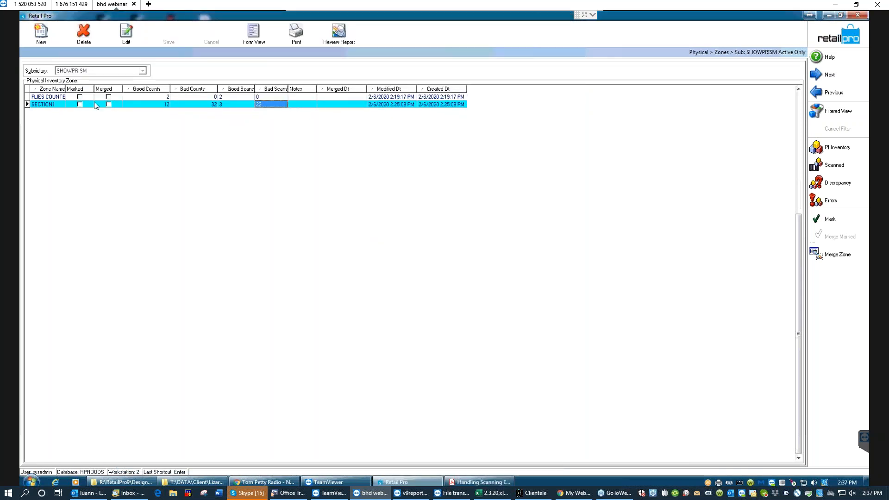
- Preview the Physical Inventory Zone Grid Report for SECTION1 and examine its bad scans and good items
{"action": "left_click", "coordinate": [298, 106]}
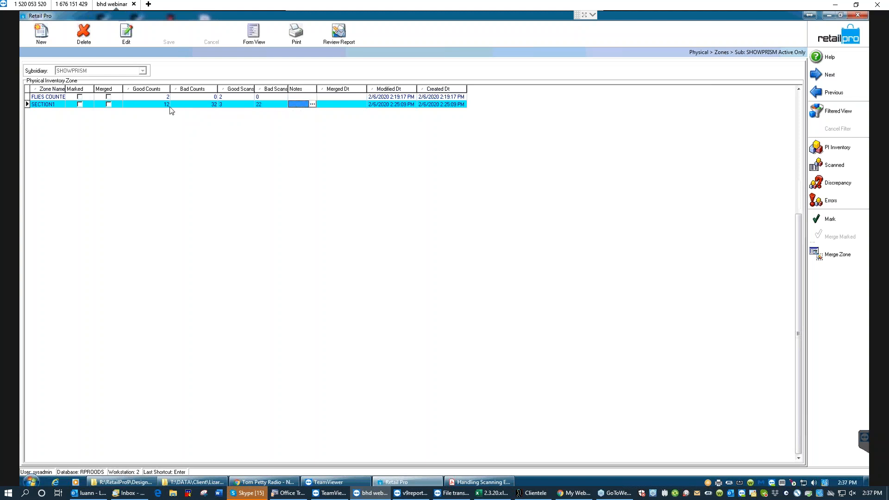
{"action": "left_click", "coordinate": [45, 106]}
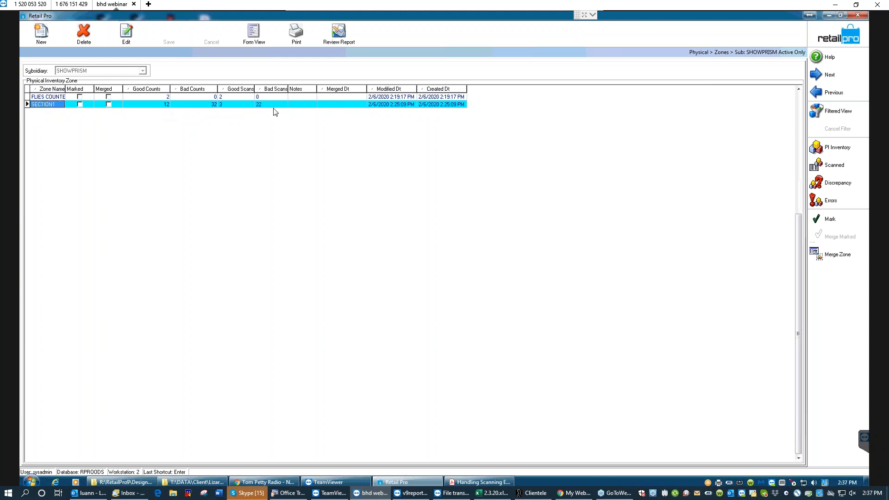
{"action": "left_click", "coordinate": [297, 36]}
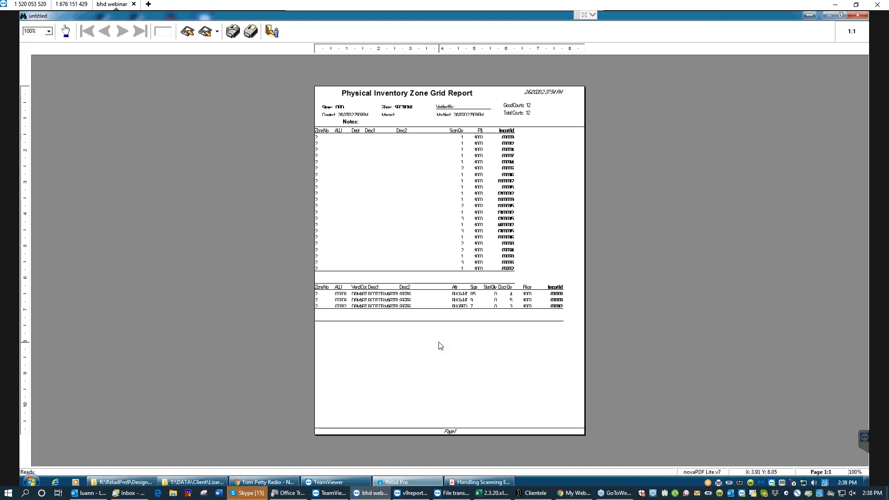
{"action": "scroll", "coordinate": [439, 343], "scroll_direction": "up", "scroll_amount": 3}
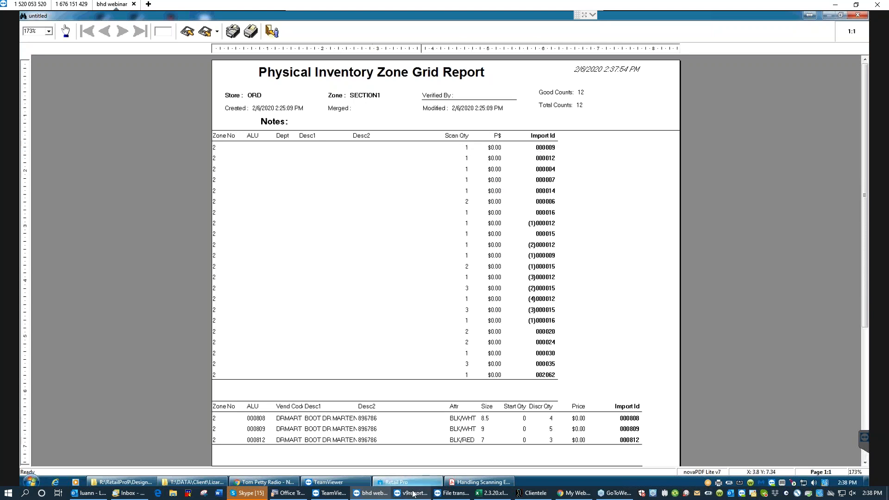
- Compare the zone report with the bad scan example in the Handling Scanning Errors guide, examining the entries around 763592
{"action": "left_click", "coordinate": [472, 483]}
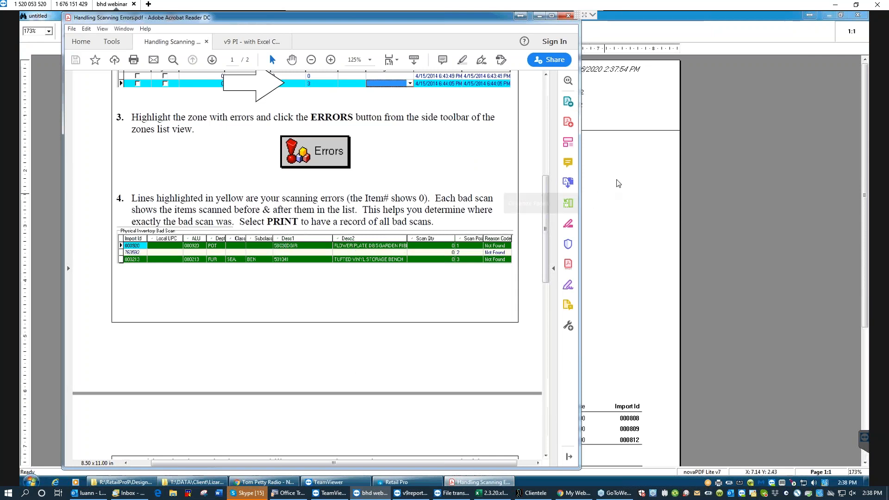
{"action": "left_click", "coordinate": [633, 159]}
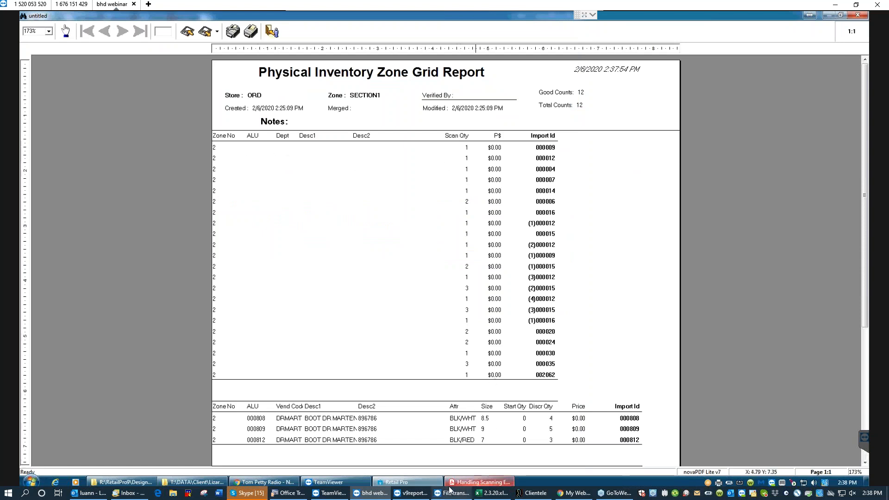
{"action": "left_click", "coordinate": [481, 481]}
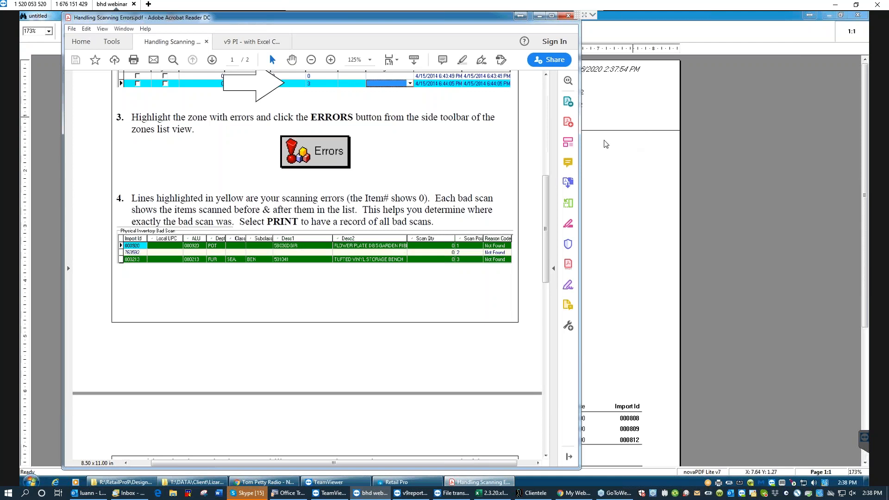
{"action": "left_click", "coordinate": [348, 253]}
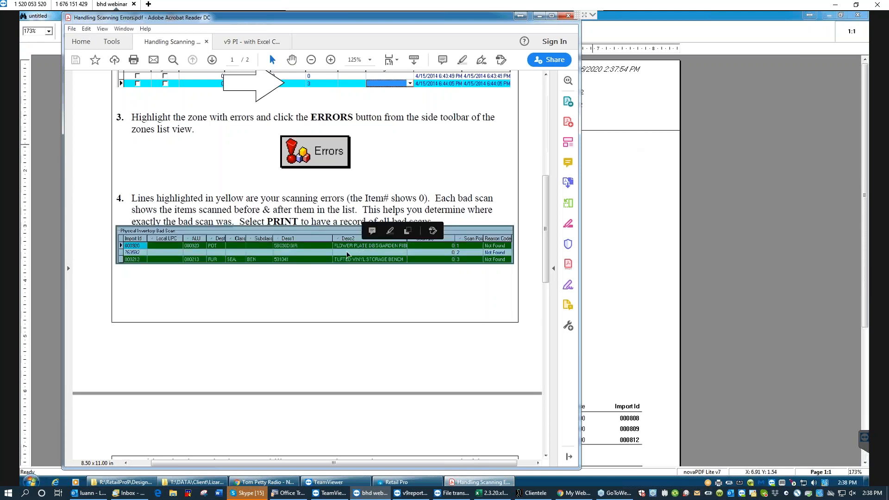
{"action": "left_click", "coordinate": [364, 253]}
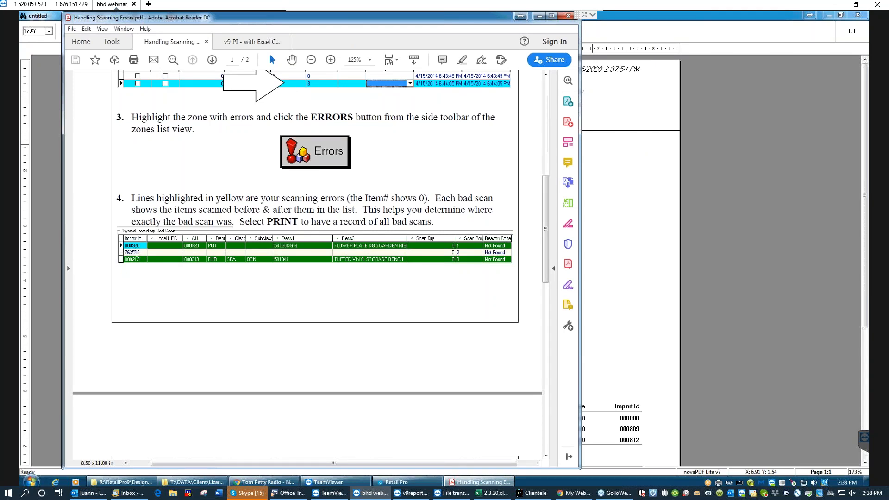
{"action": "left_click", "coordinate": [145, 260]}
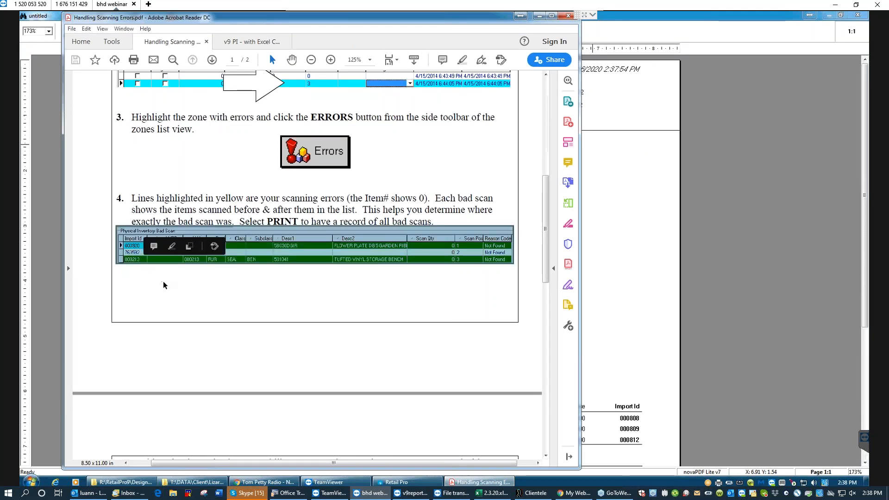
{"action": "left_click", "coordinate": [538, 17]}
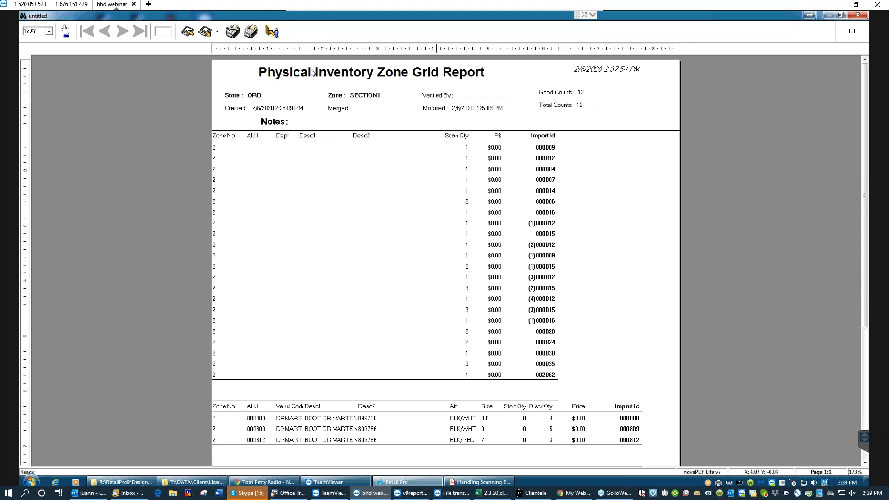
- Close the zone report without saving it and check SECTION1's good and bad scans in the zones list
{"action": "left_click", "coordinate": [273, 32]}
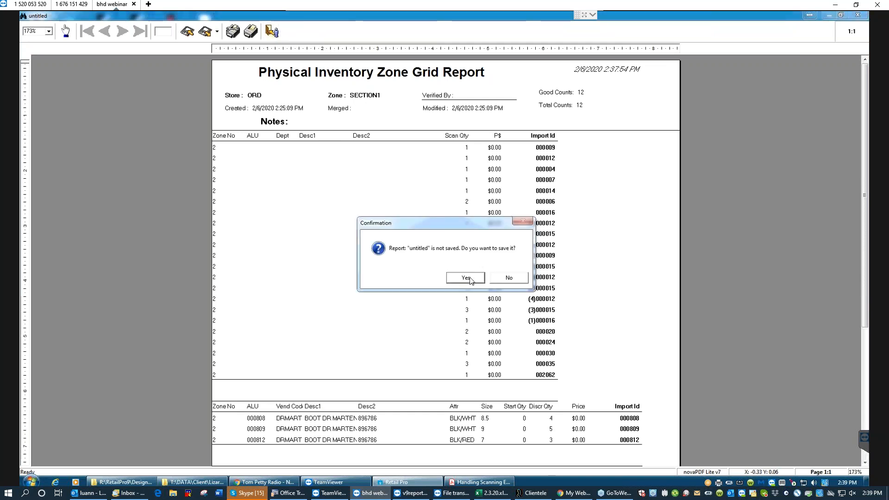
{"action": "left_click", "coordinate": [509, 278]}
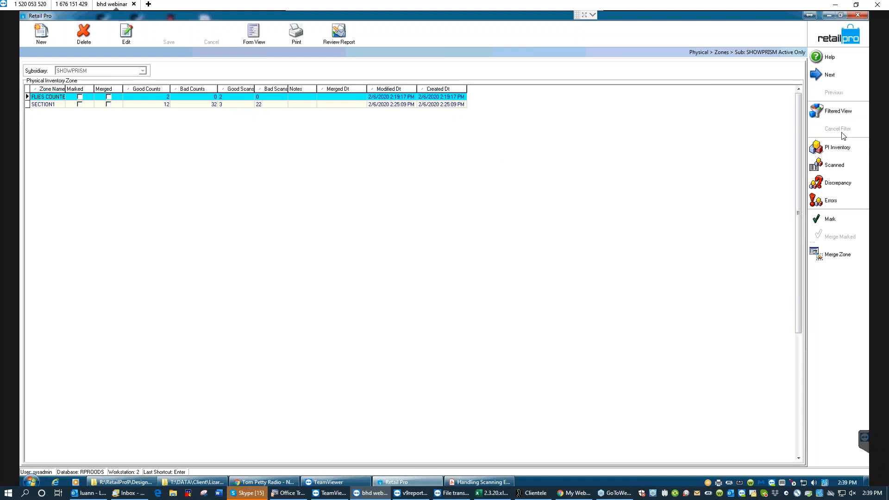
{"action": "left_click", "coordinate": [227, 105]}
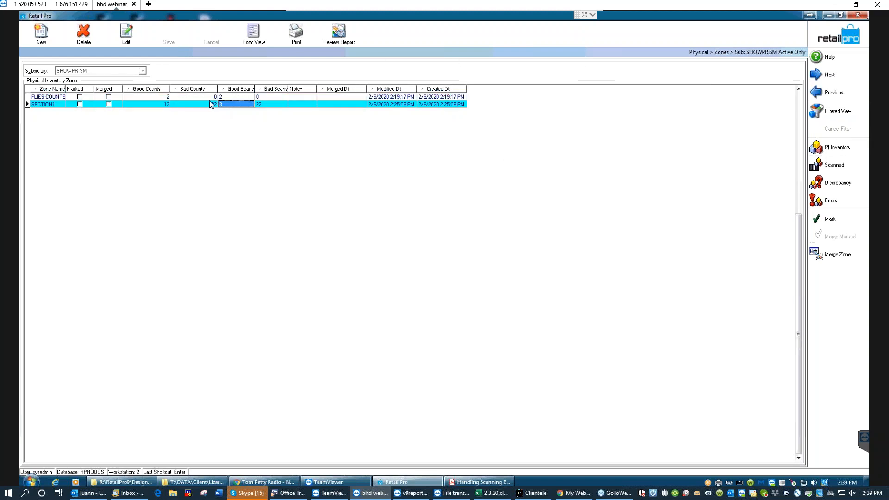
{"action": "left_click", "coordinate": [267, 105]}
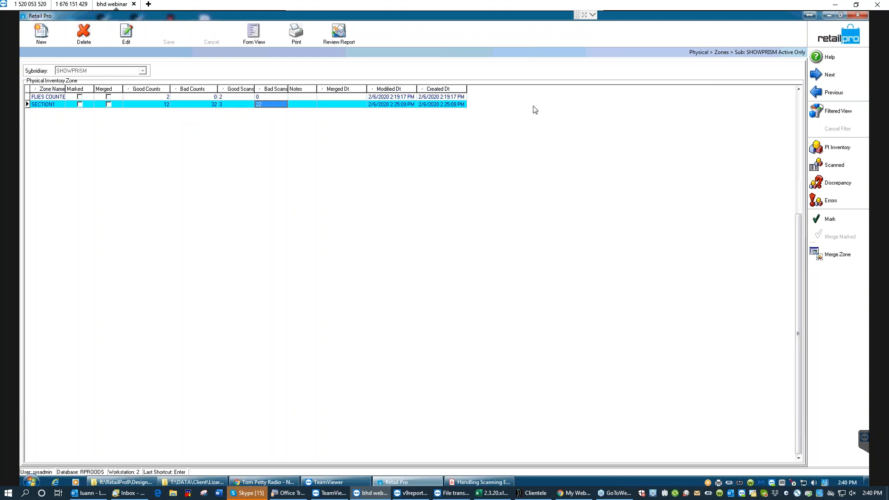
- Reopen the Handling Scanning Errors guide in Acrobat Reader, read step 5 on correcting and resolving scanning errors, and minimize it
{"action": "left_click", "coordinate": [480, 481]}
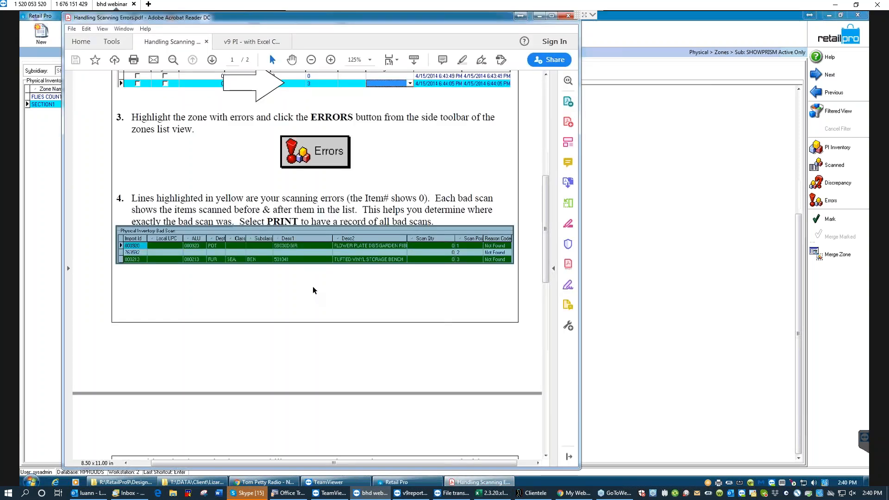
{"action": "left_click_drag", "start_coordinate": [546, 243], "coordinate": [558, 331]}
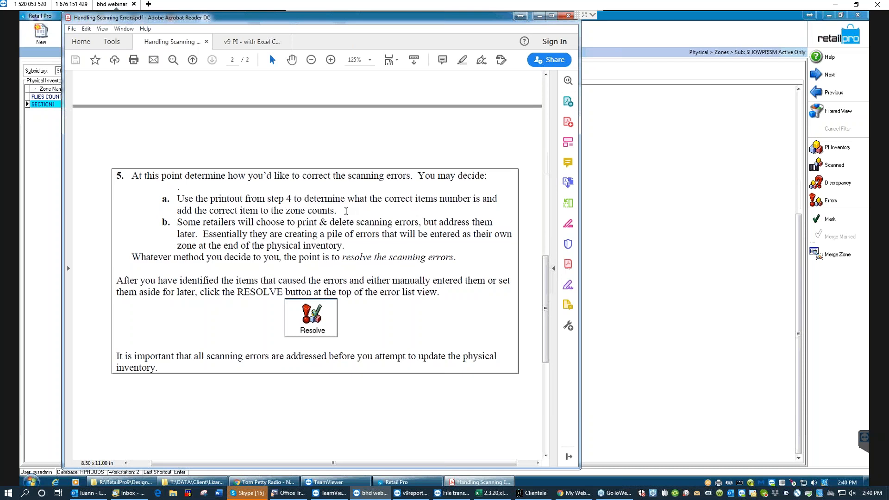
{"action": "left_click_drag", "start_coordinate": [344, 246], "coordinate": [140, 222]}
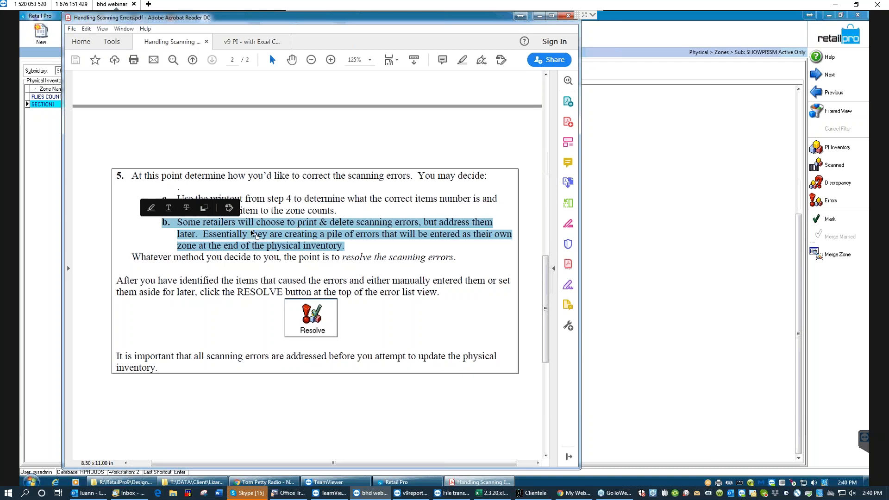
{"action": "left_click_drag", "start_coordinate": [457, 258], "coordinate": [343, 257]}
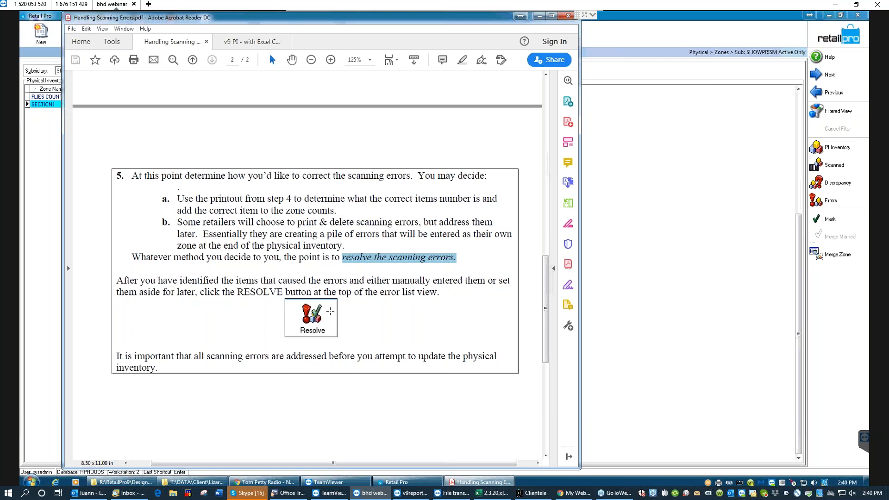
{"action": "left_click", "coordinate": [540, 17]}
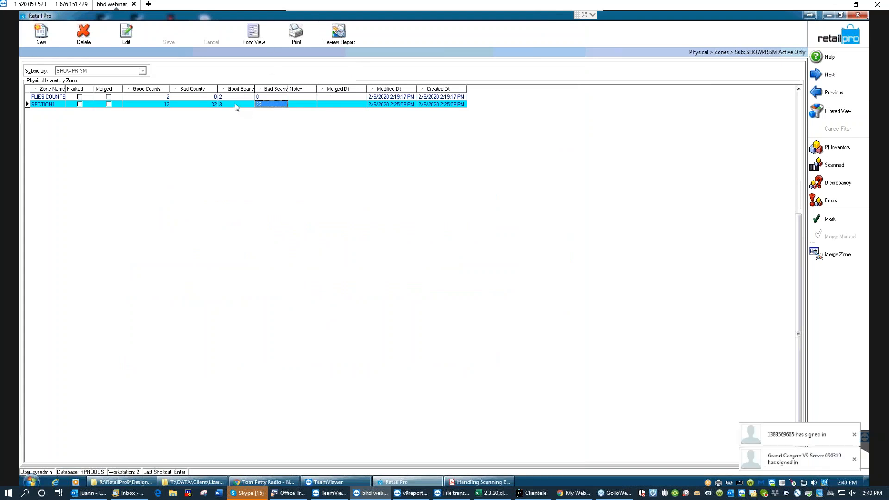
- Resolve SECTION1's scanning errors by deleting all its bad scans, and check its good scans and bad counts in the zones list
{"action": "left_click", "coordinate": [841, 200]}
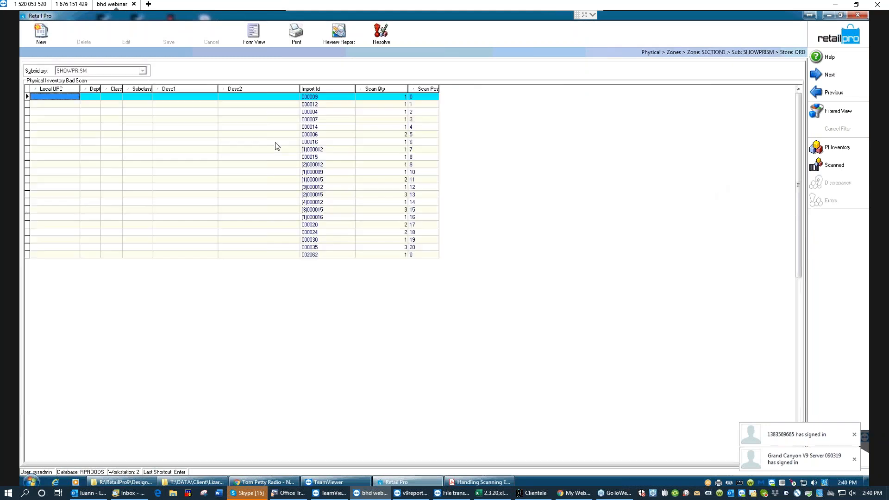
{"action": "left_click", "coordinate": [322, 158]}
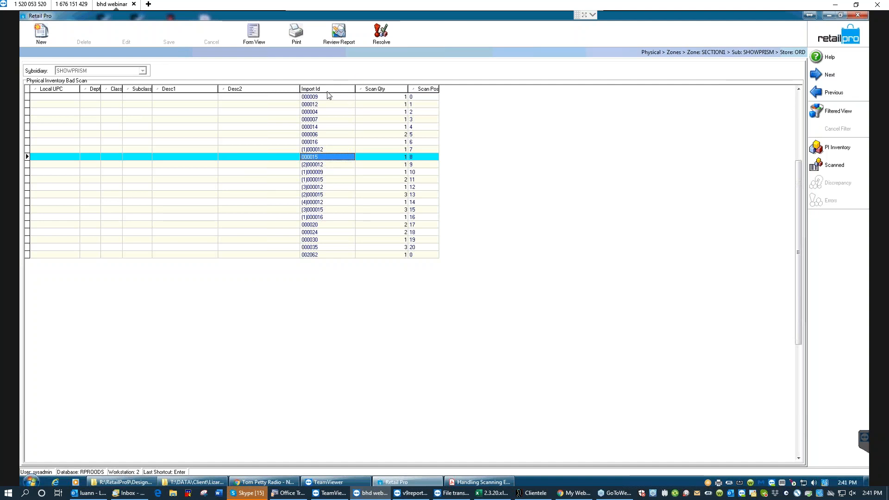
{"action": "left_click", "coordinate": [382, 34]}
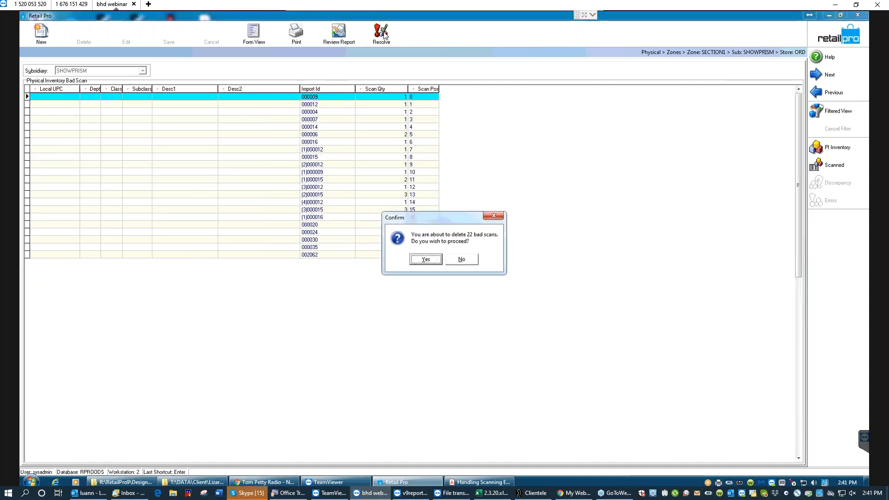
{"action": "left_click", "coordinate": [426, 260]}
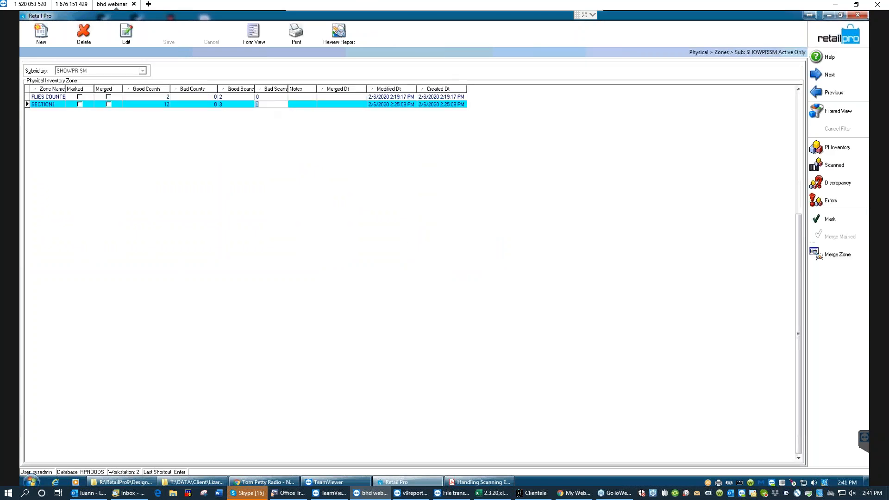
{"action": "left_click", "coordinate": [228, 107]}
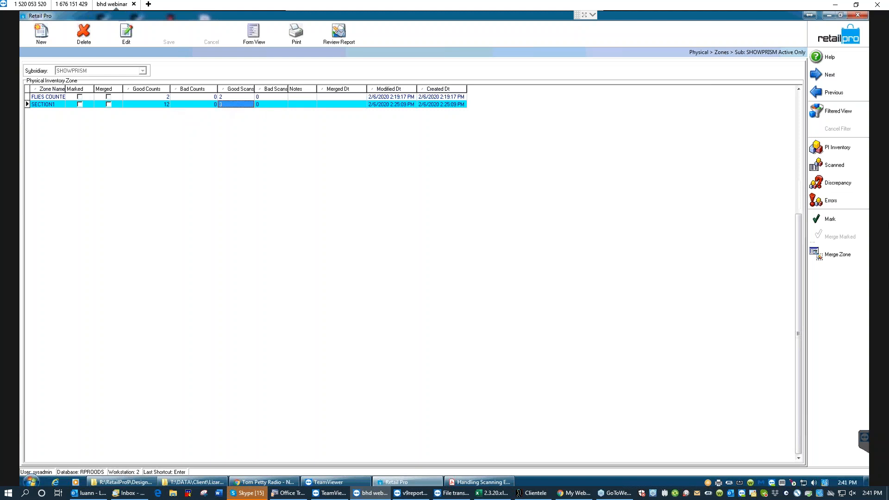
{"action": "left_click", "coordinate": [186, 107]}
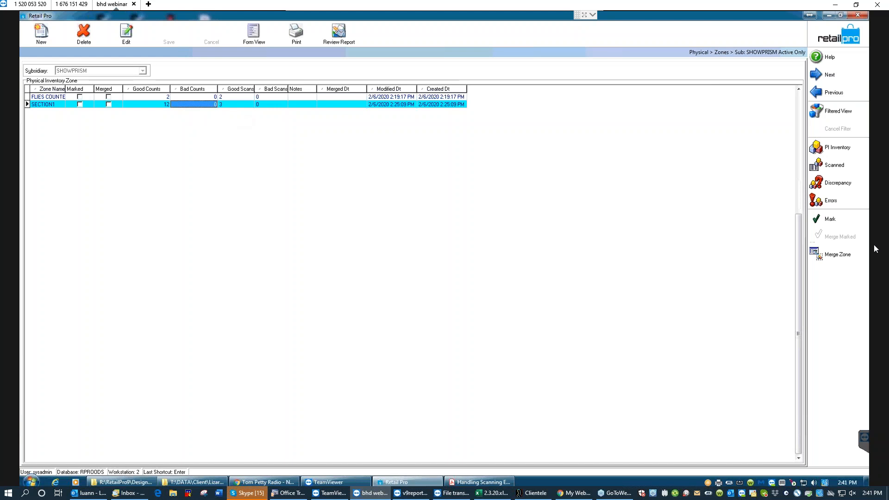
- View SECTION1's scanned items and its manual Add Counts entry form, close the form without entering anything, and return to the zones list
{"action": "left_click", "coordinate": [830, 163]}
{"action": "left_click", "coordinate": [836, 219]}
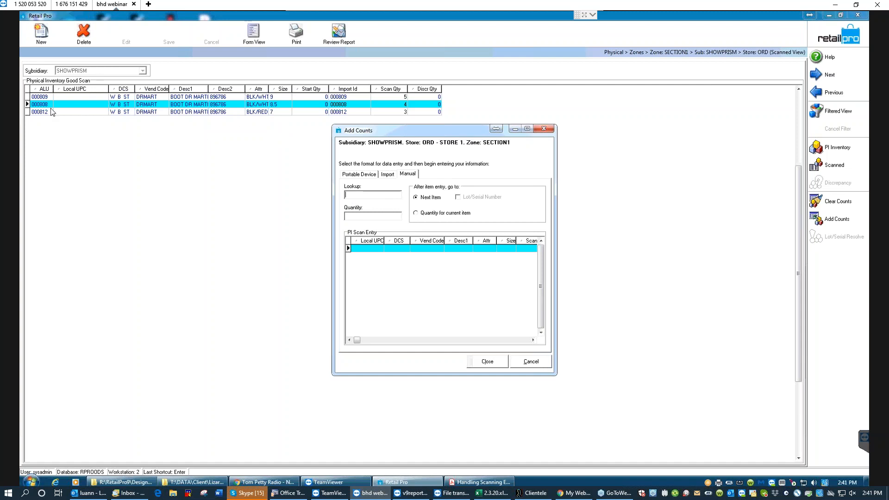
{"action": "left_click", "coordinate": [484, 362]}
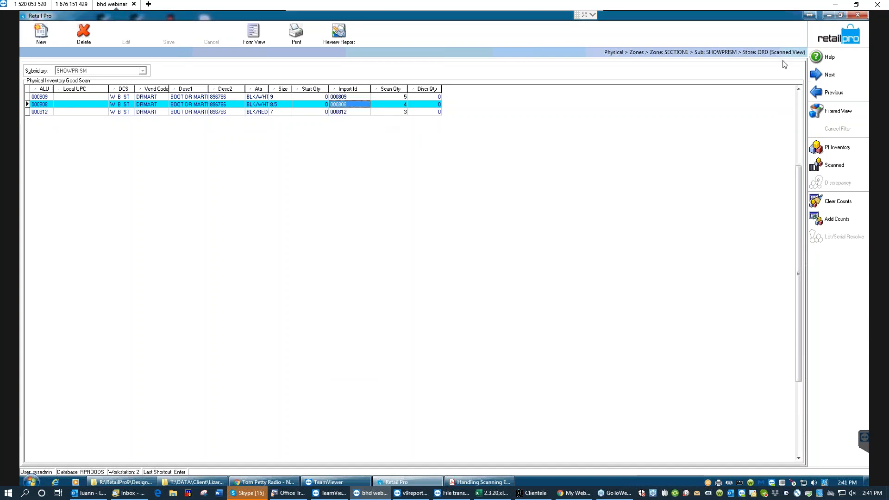
{"action": "left_click", "coordinate": [839, 35]}
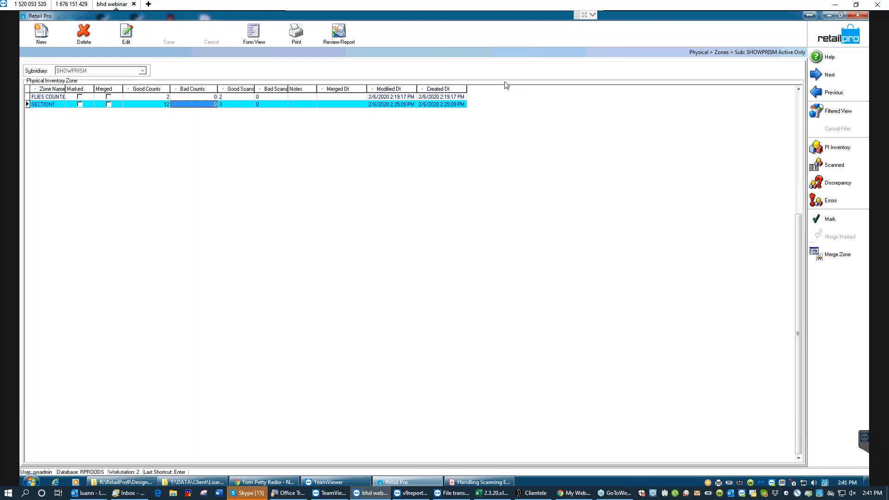
- Merge the SECTION1 zone into the physical inventory
{"action": "left_click", "coordinate": [234, 104]}
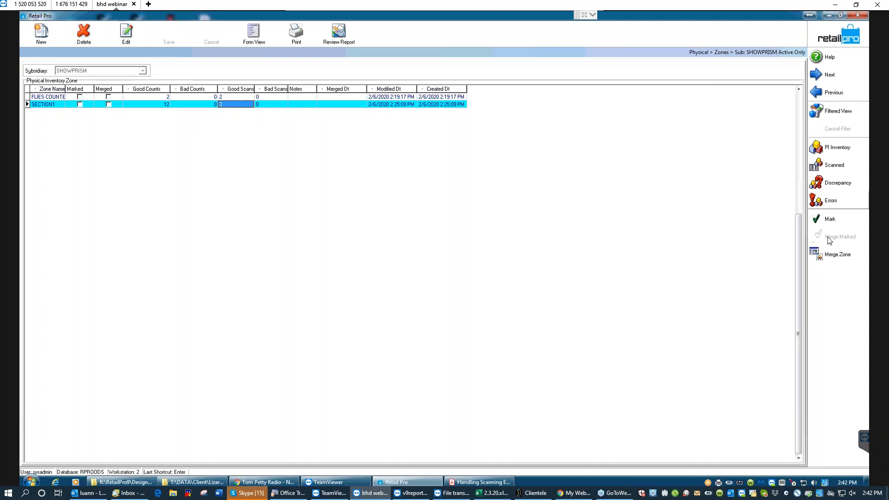
{"action": "left_click", "coordinate": [838, 255]}
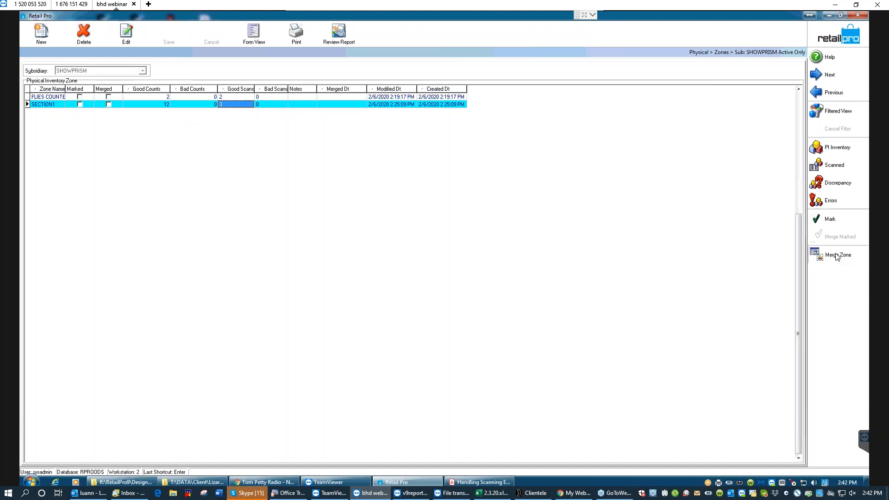
{"action": "left_click", "coordinate": [426, 260]}
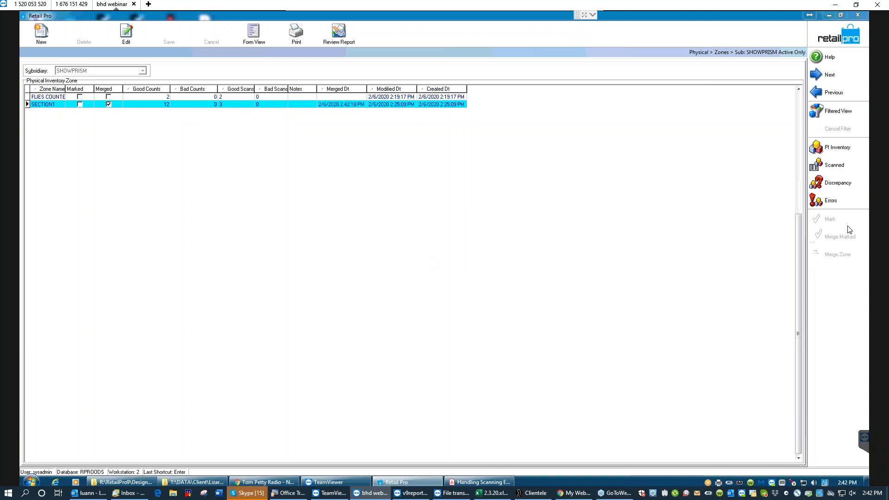
- Mark the unmerged FLIES COUNTE zone using Select All, and merge the marked zone into the physical inventory
{"action": "left_click", "coordinate": [241, 96]}
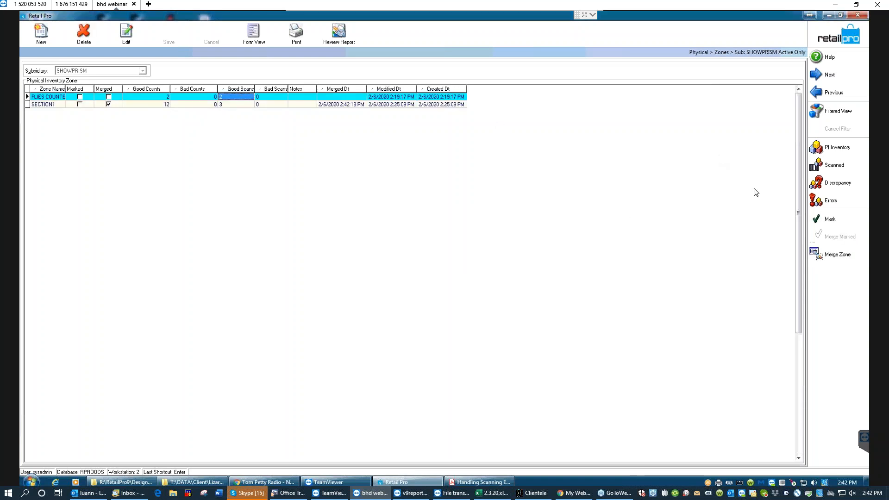
{"action": "left_click", "coordinate": [836, 221]}
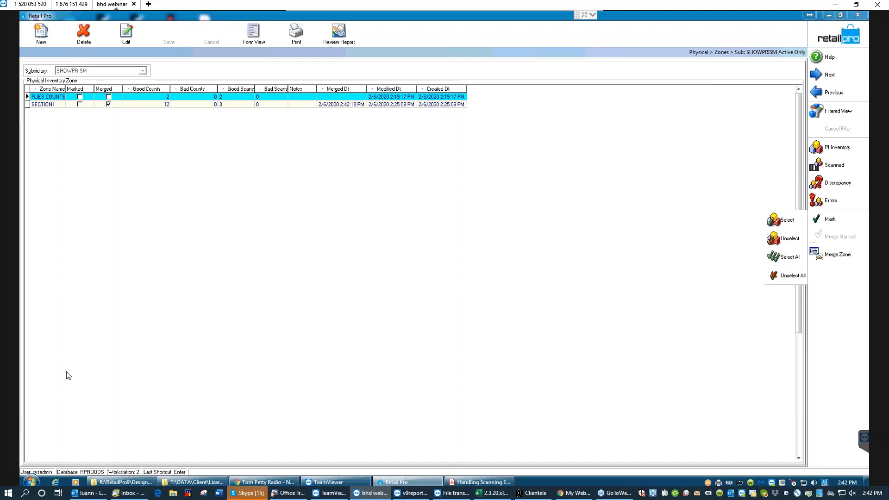
{"action": "left_click", "coordinate": [784, 260]}
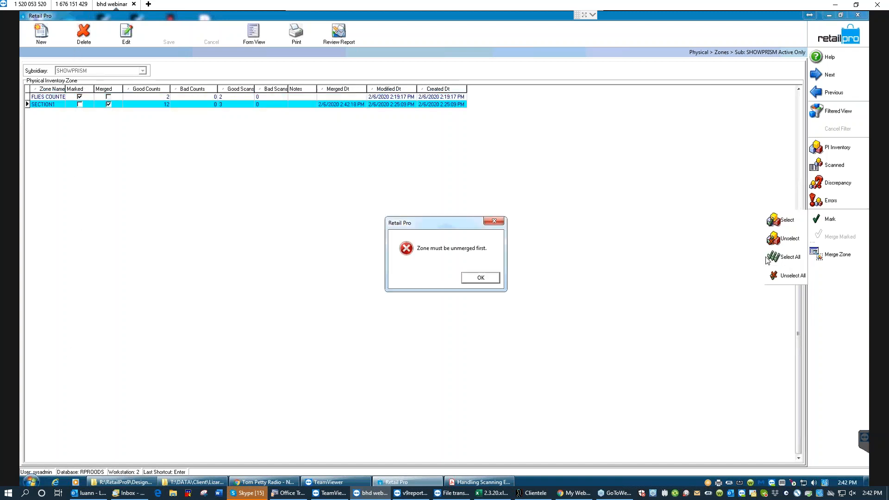
{"action": "left_click", "coordinate": [472, 278]}
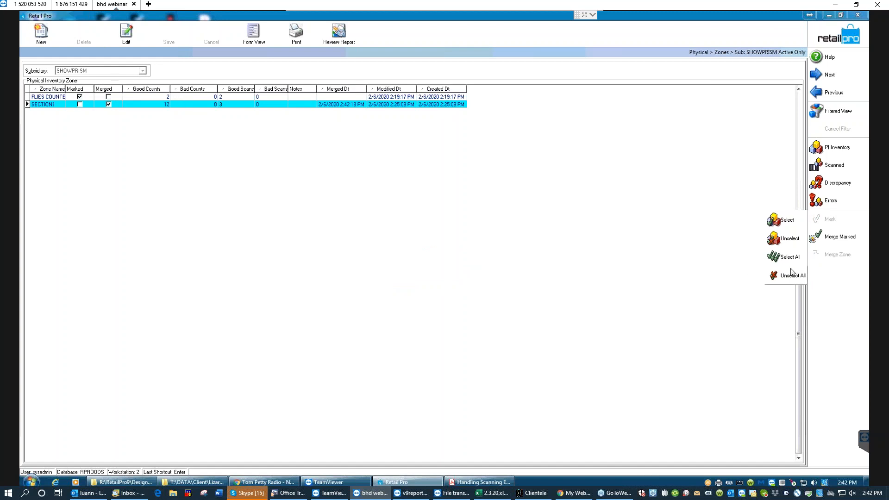
{"action": "left_click", "coordinate": [844, 241]}
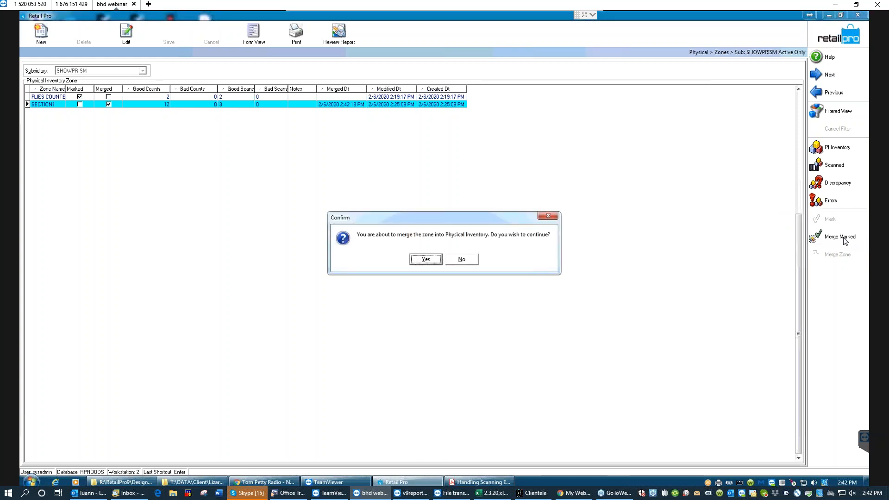
{"action": "left_click", "coordinate": [425, 259]}
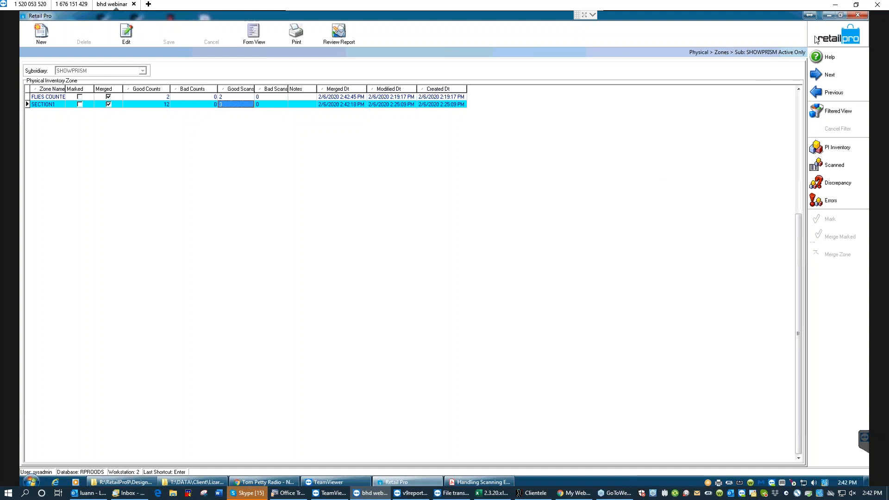
- Return to the inventory list, open the physical inventory stores list, and check the good scans of the test webinar sheet
{"action": "left_click", "coordinate": [834, 36]}
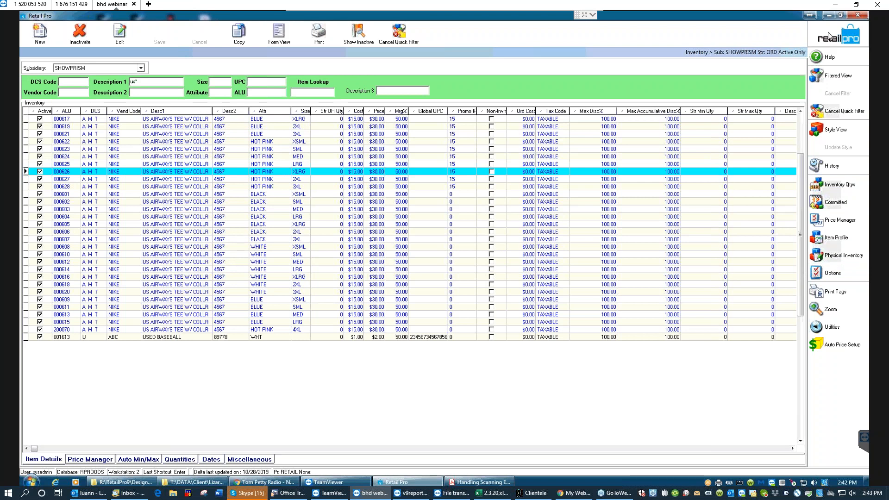
{"action": "left_click", "coordinate": [840, 256]}
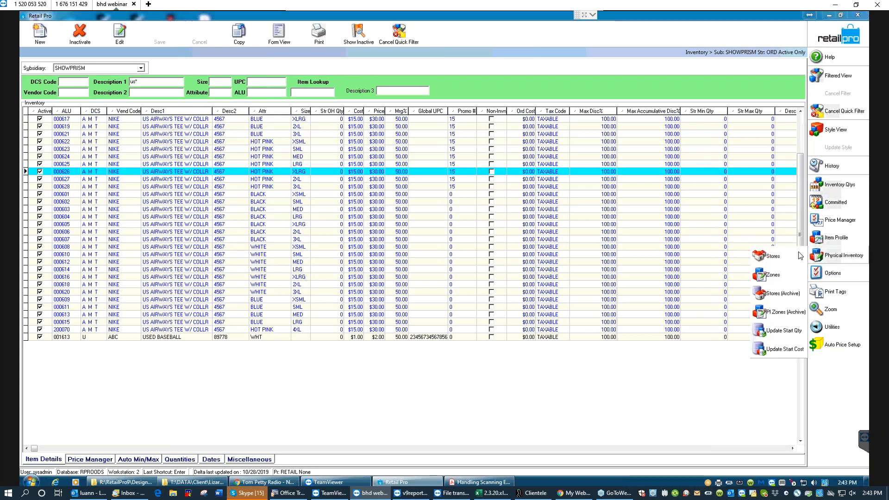
{"action": "left_click", "coordinate": [772, 257]}
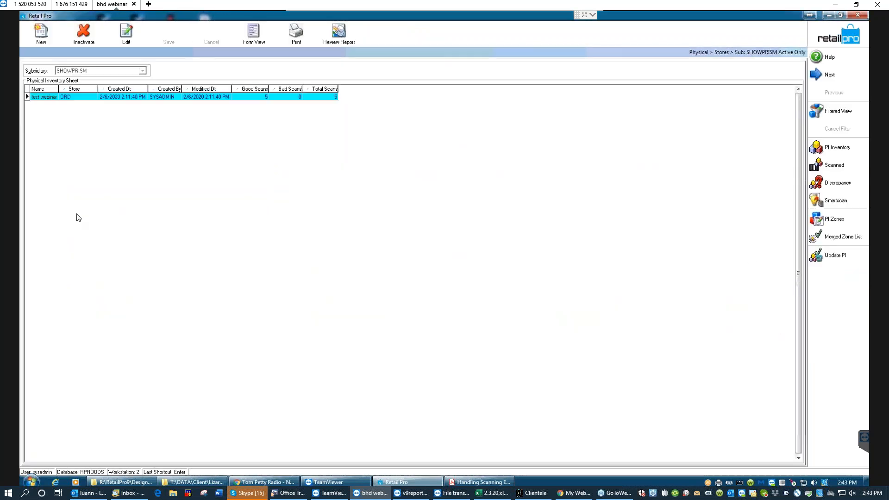
{"action": "left_click", "coordinate": [200, 97]}
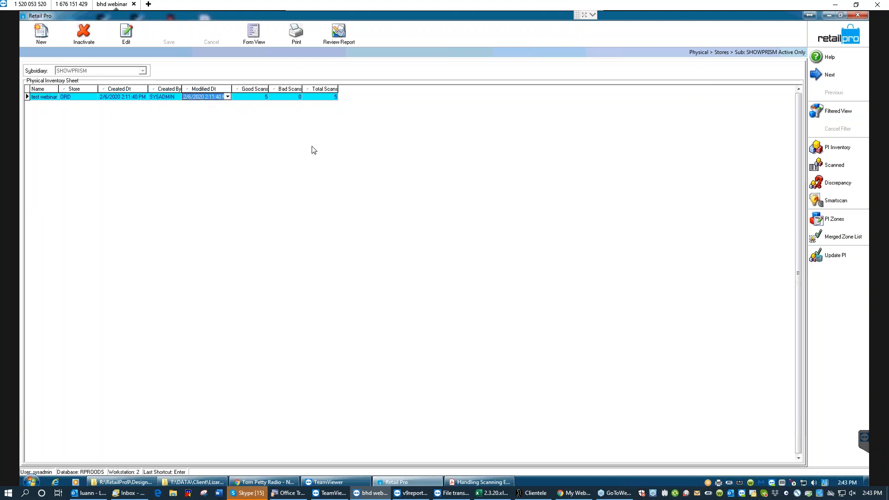
{"action": "left_click", "coordinate": [245, 95]}
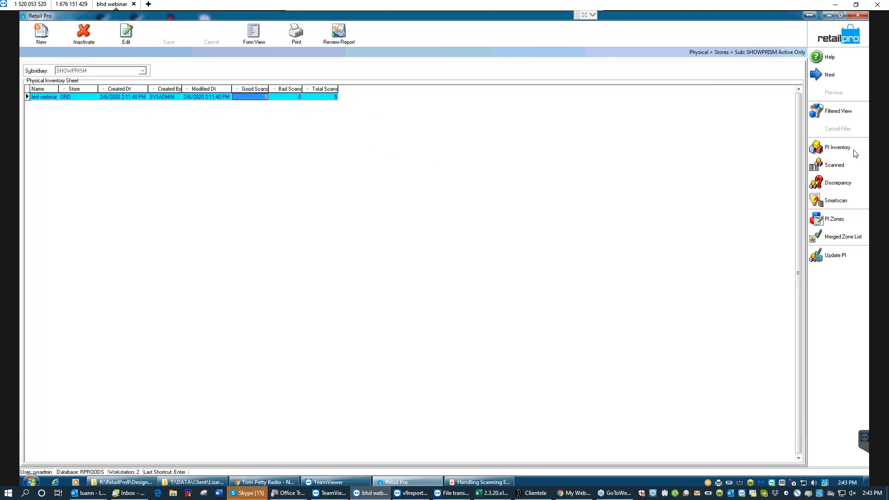
- Open the test webinar sheet's discrepancy view, sort it by scan quantity with the highest first, and examine the scanned items
{"action": "left_click", "coordinate": [838, 184]}
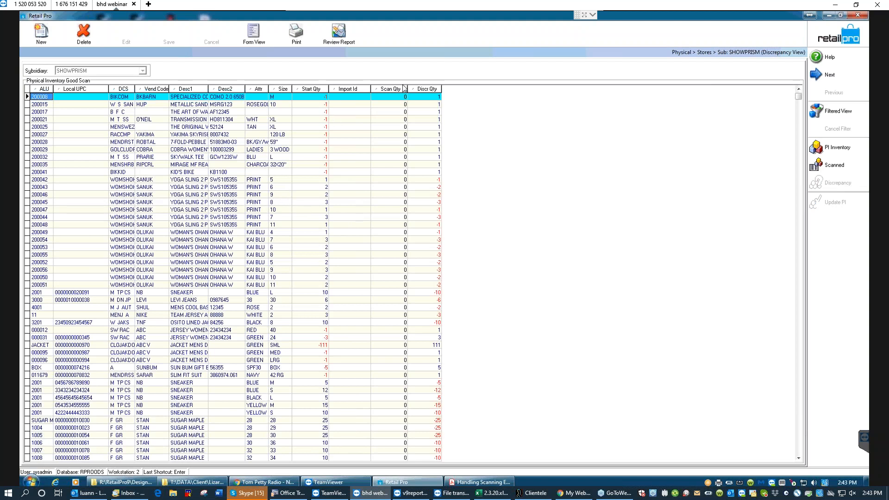
{"action": "left_click", "coordinate": [375, 89]}
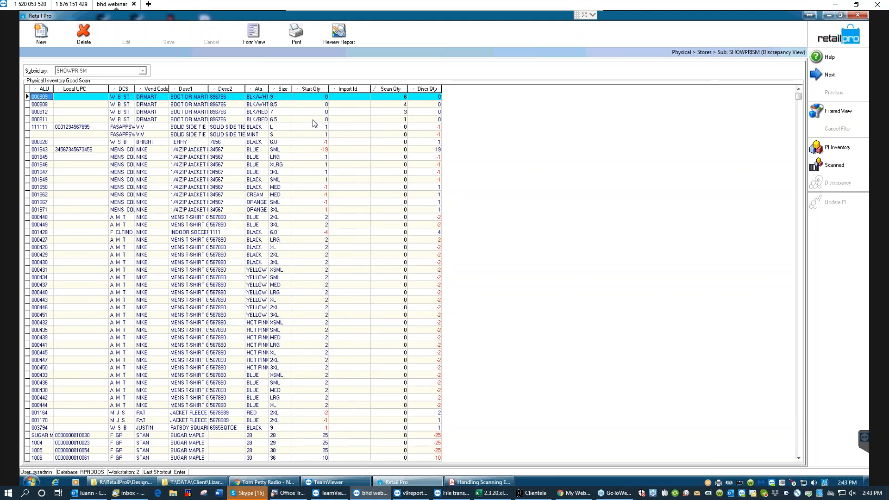
{"action": "left_click", "coordinate": [330, 120]}
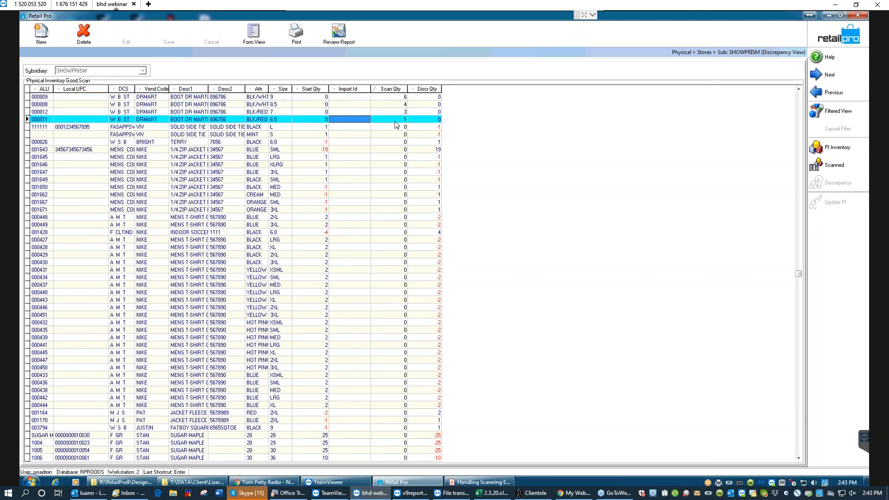
{"action": "left_click", "coordinate": [336, 125]}
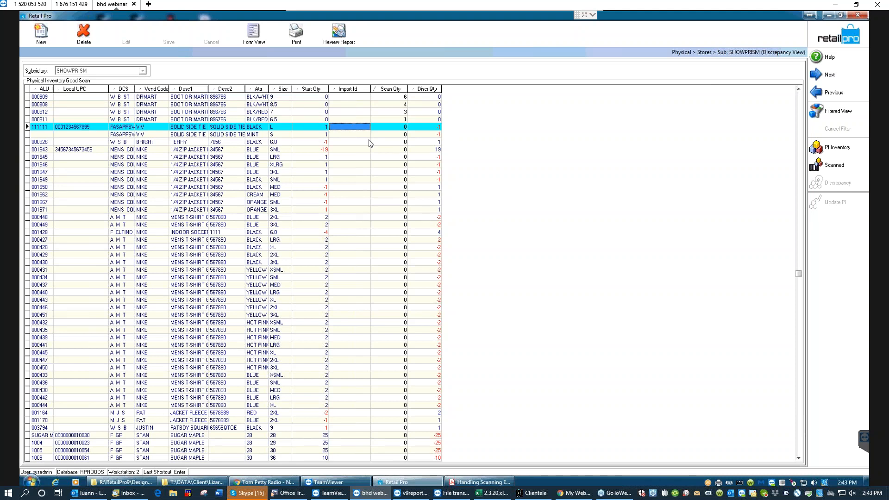
- Examine the scan quantity of item 000448 and compare item 001650's start and scan quantities in the discrepancy view
{"action": "left_click", "coordinate": [406, 215]}
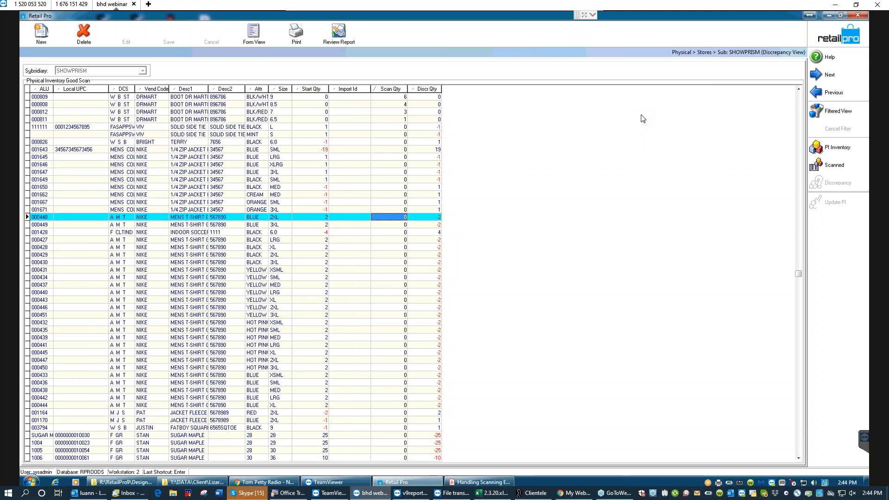
{"action": "left_click", "coordinate": [307, 188]}
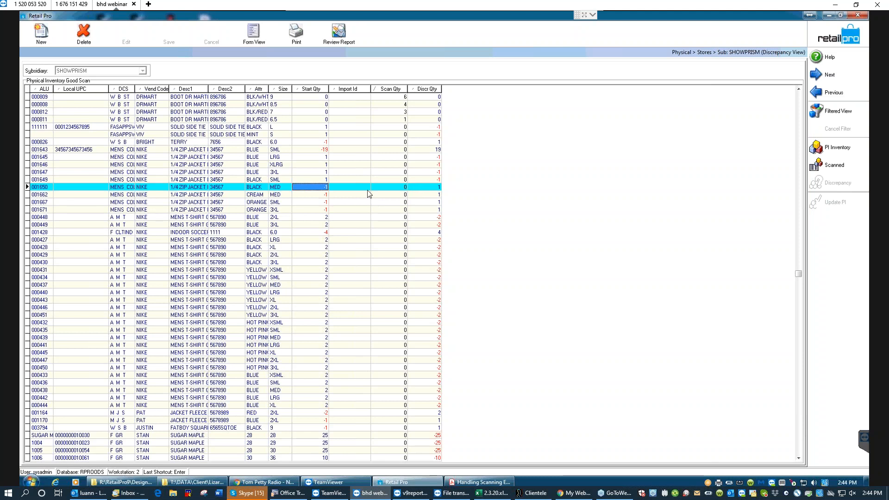
{"action": "left_click", "coordinate": [313, 187]}
{"action": "left_click", "coordinate": [388, 187]}
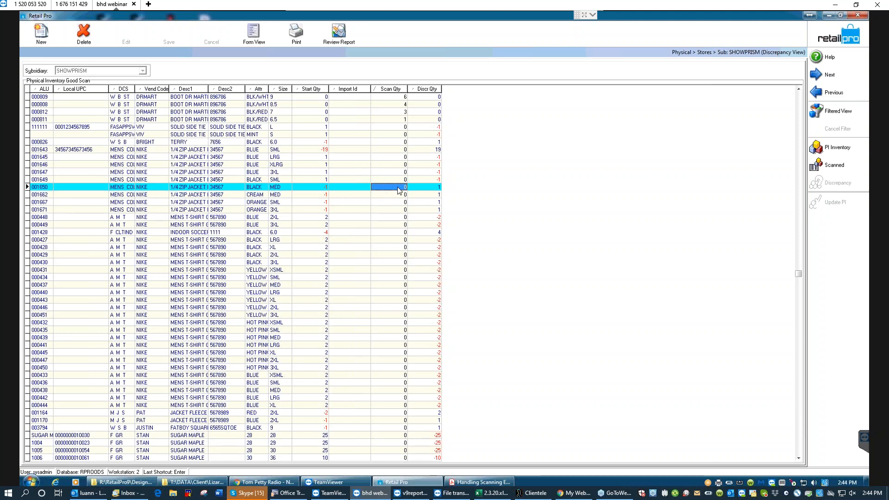
- Compare the discrepancy view sorted by scan quantity and discrepancy quantity, and finally sort it by start quantity with the highest first
{"action": "left_click", "coordinate": [424, 183]}
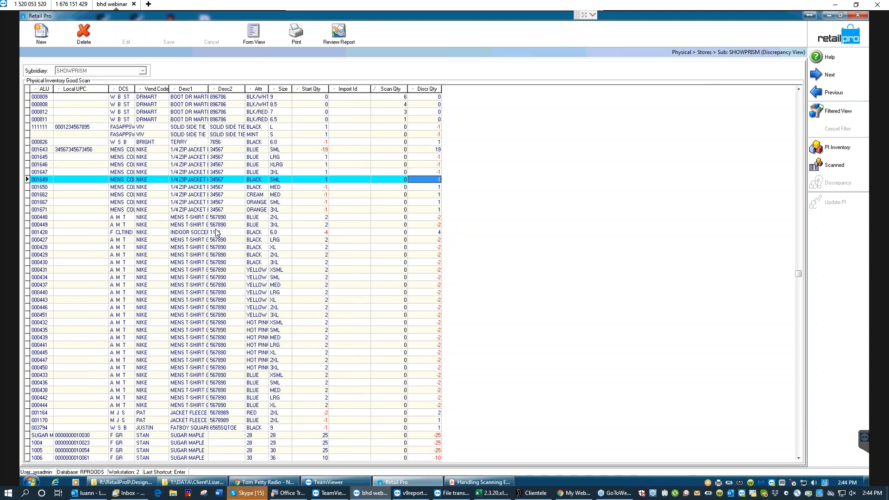
{"action": "left_click", "coordinate": [389, 89]}
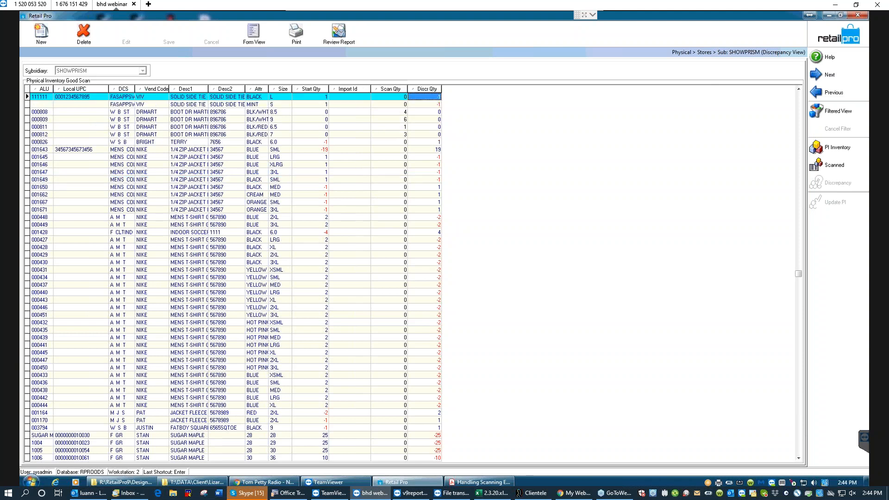
{"action": "left_click", "coordinate": [422, 89]}
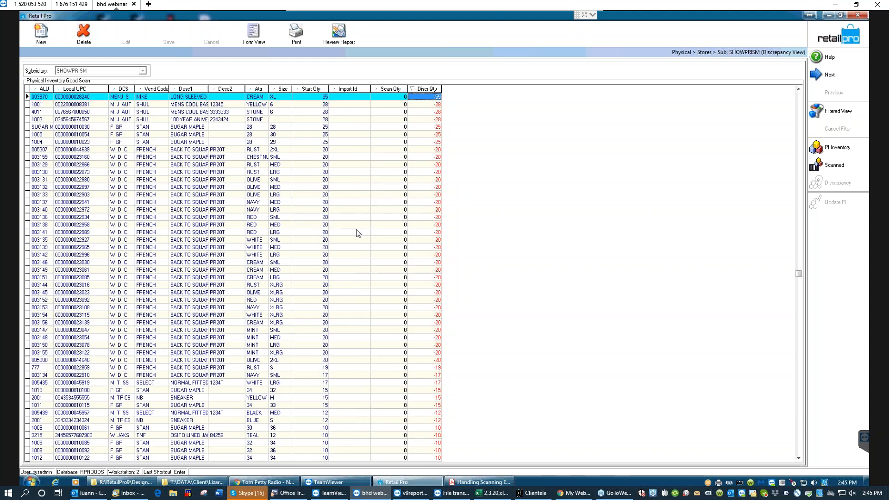
{"action": "left_click", "coordinate": [375, 89]}
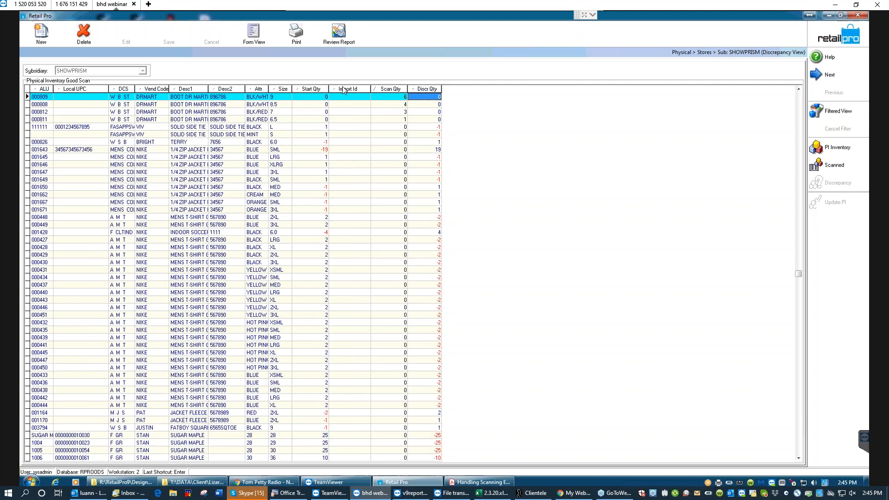
{"action": "left_click", "coordinate": [309, 88]}
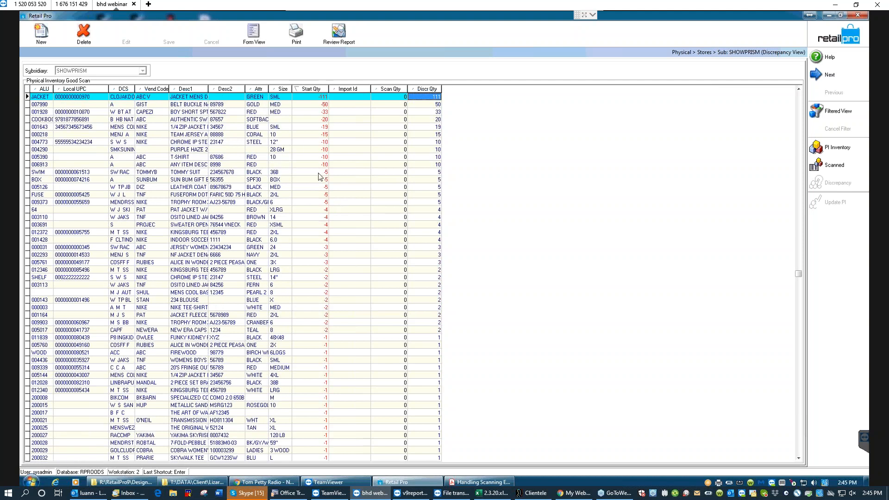
{"action": "left_click", "coordinate": [295, 90]}
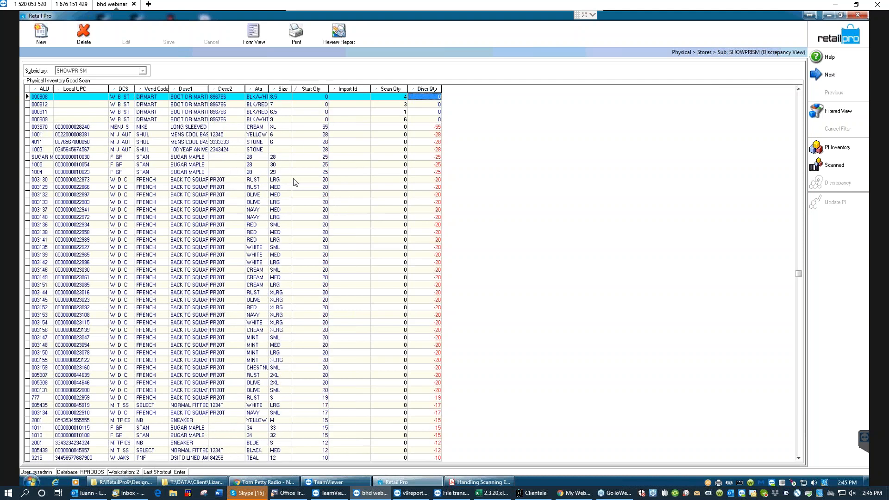
- Examine the start quantities of the three SUGAR MAPLE items with attribute 28, and compare item 1004's start and discrepancy quantities
{"action": "left_click", "coordinate": [312, 165]}
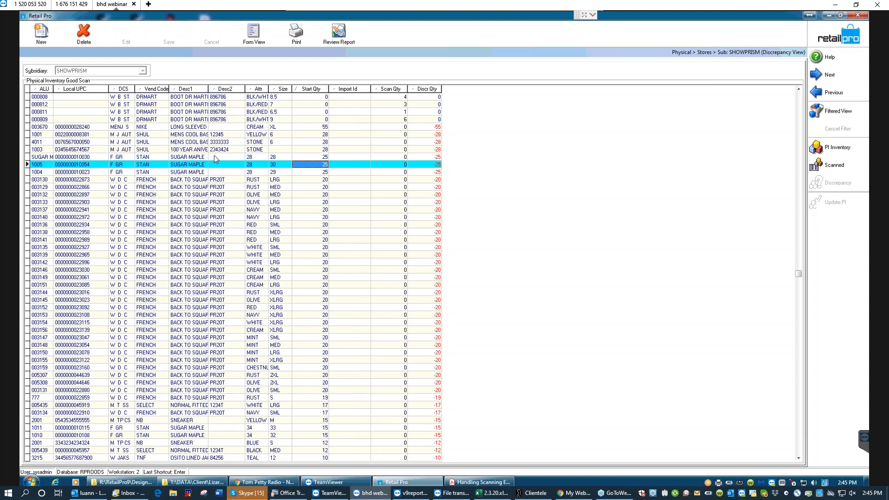
{"action": "left_click", "coordinate": [305, 157]}
{"action": "left_click", "coordinate": [313, 164]}
{"action": "left_click", "coordinate": [314, 172]}
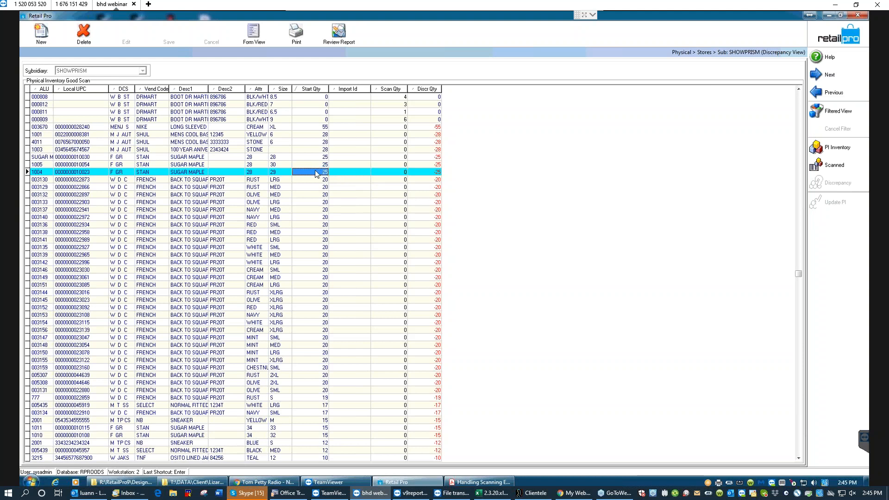
{"action": "left_click", "coordinate": [340, 171]}
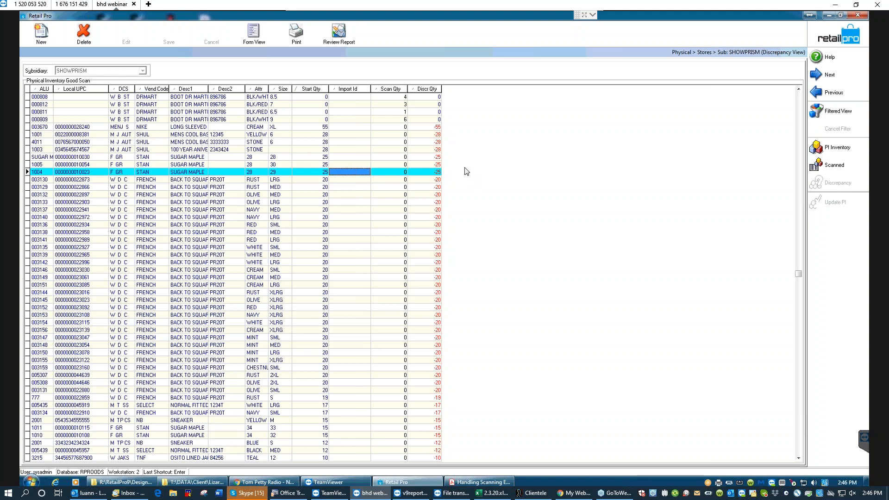
{"action": "left_click", "coordinate": [310, 171]}
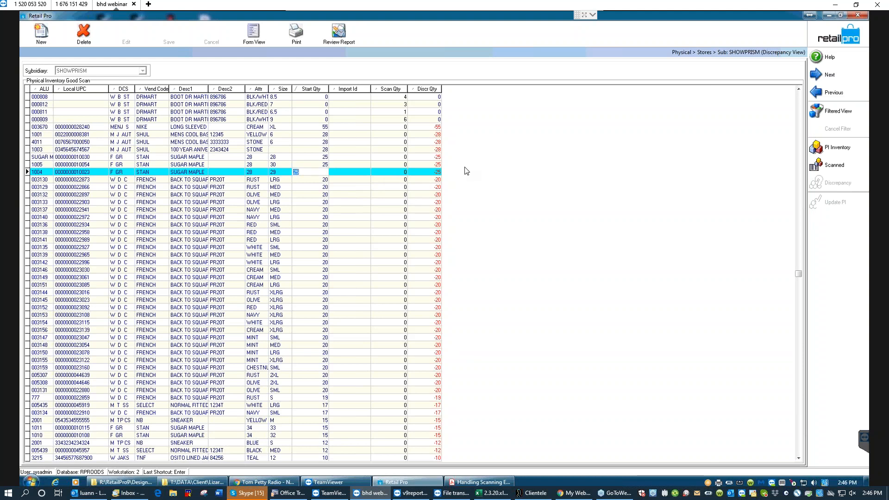
{"action": "left_click", "coordinate": [422, 171]}
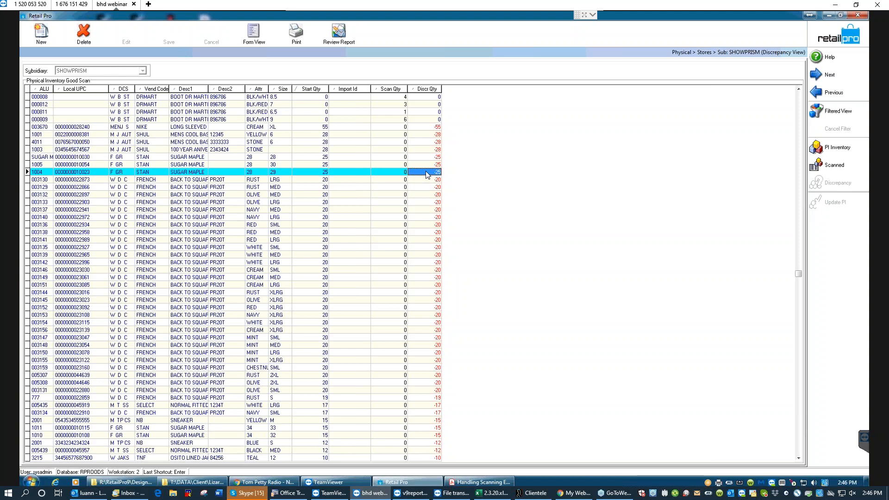
{"action": "left_click", "coordinate": [306, 172]}
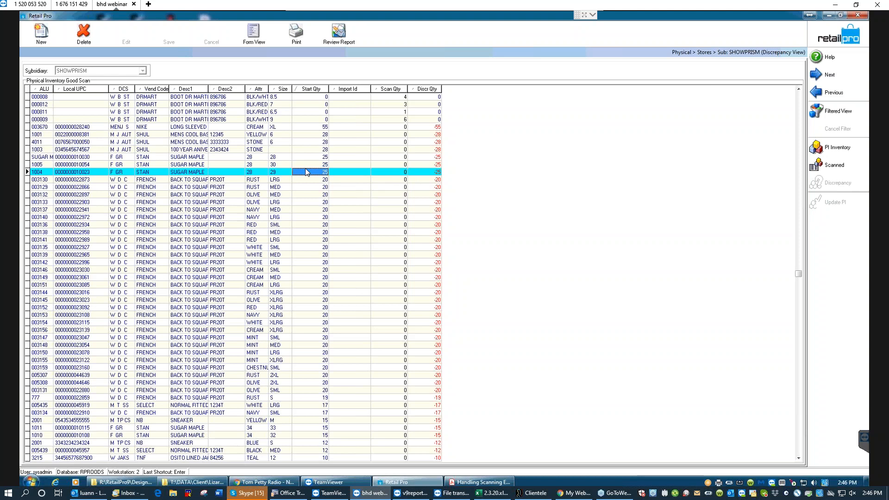
{"action": "left_click", "coordinate": [326, 171]}
- Preview the BHD PI Dept by Item report of the discrepancies, enlarge it, and review its items through page 2
{"action": "left_click", "coordinate": [296, 32]}
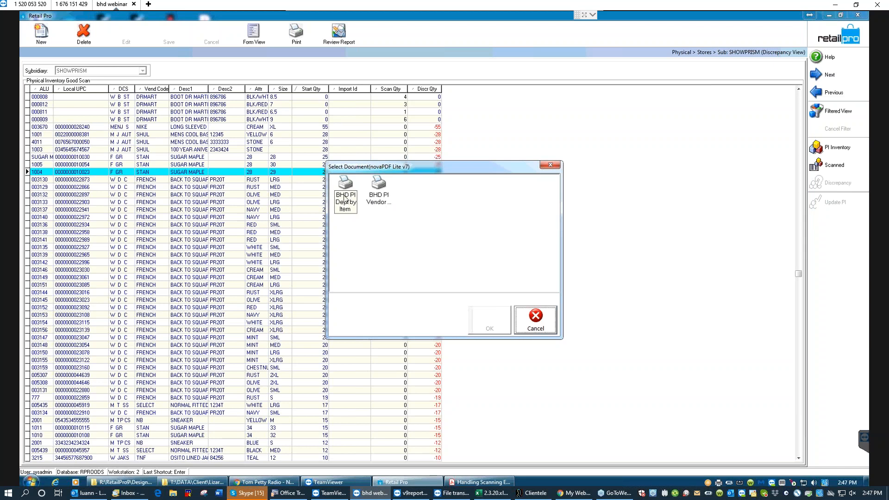
{"action": "left_click", "coordinate": [345, 199]}
{"action": "left_click", "coordinate": [489, 321]}
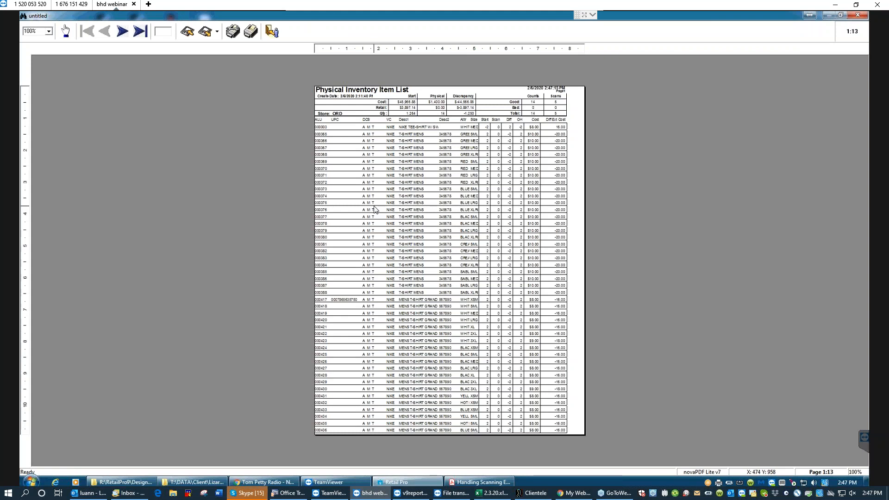
{"action": "left_click", "coordinate": [374, 207]}
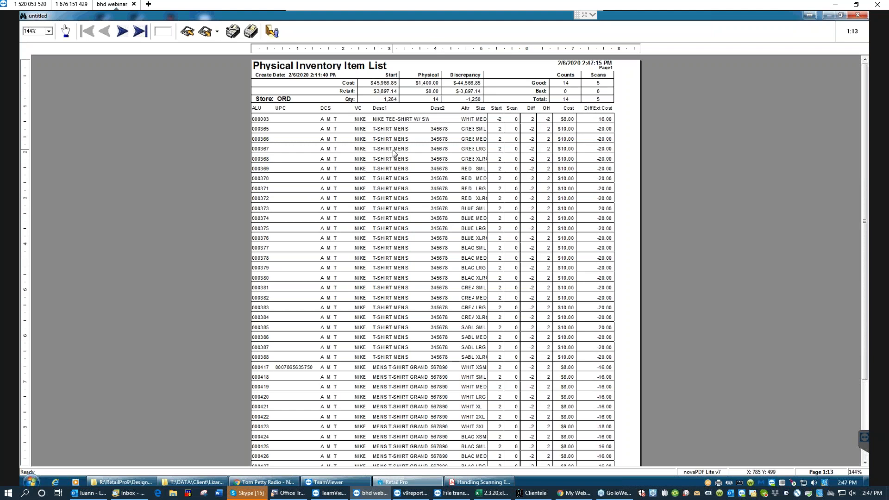
{"action": "scroll", "coordinate": [392, 150], "scroll_direction": "down", "scroll_amount": 1}
{"action": "scroll", "coordinate": [393, 150], "scroll_direction": "down", "scroll_amount": 5}
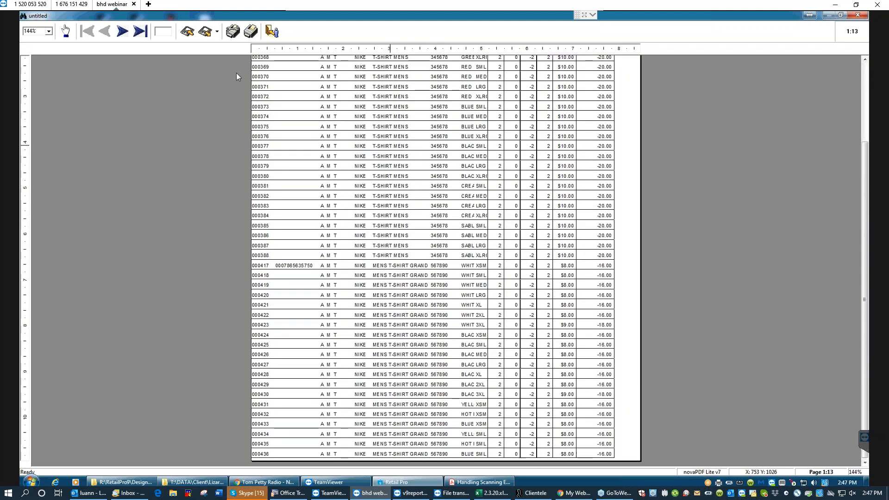
{"action": "left_click", "coordinate": [124, 33]}
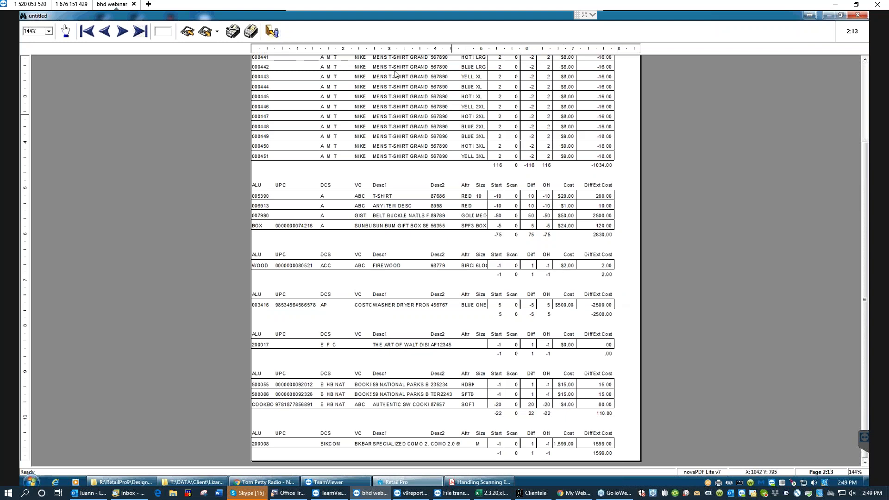
- Close the report preview, cancel saving the report, and return to the physical inventory sheet list
{"action": "left_click", "coordinate": [272, 32]}
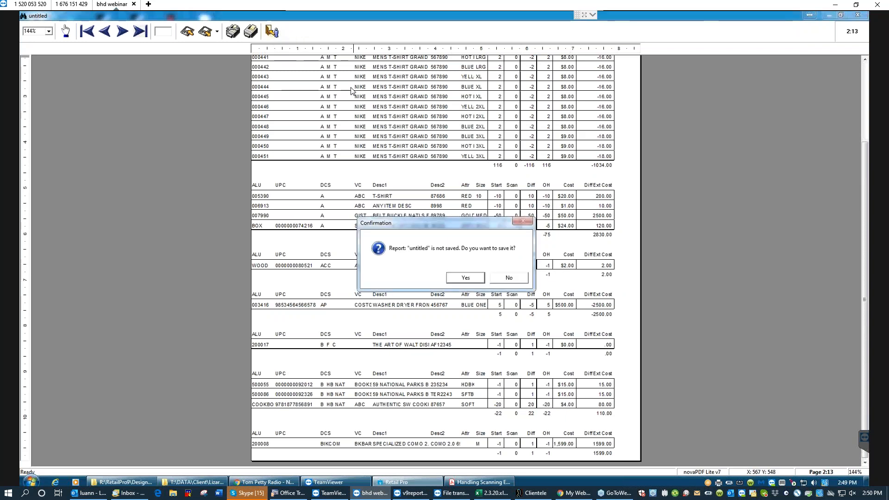
{"action": "left_click", "coordinate": [466, 278]}
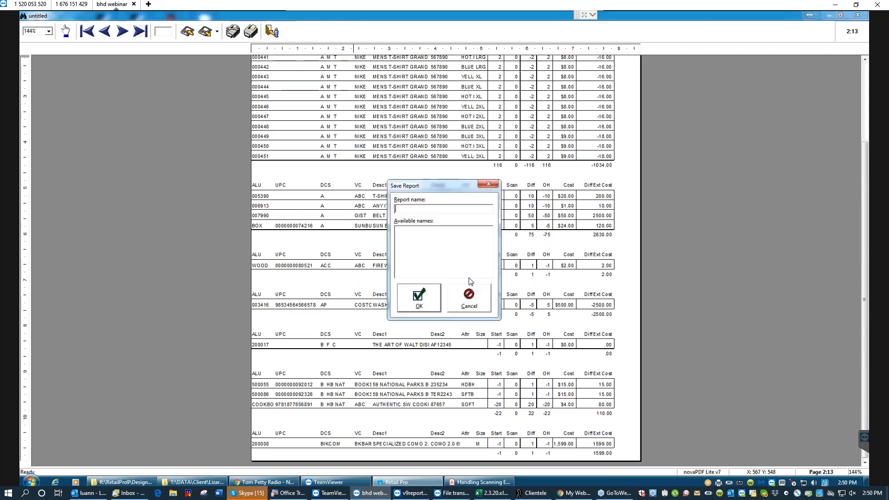
{"action": "left_click", "coordinate": [471, 301]}
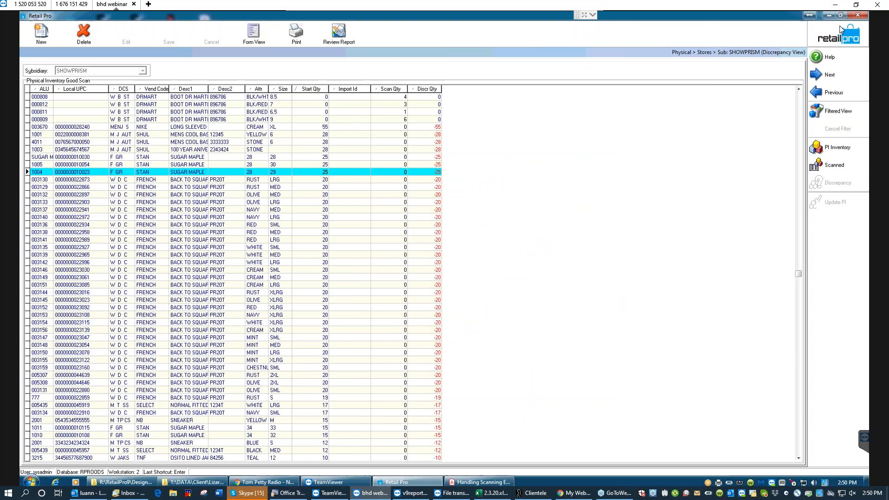
{"action": "key", "text": "Escape"}
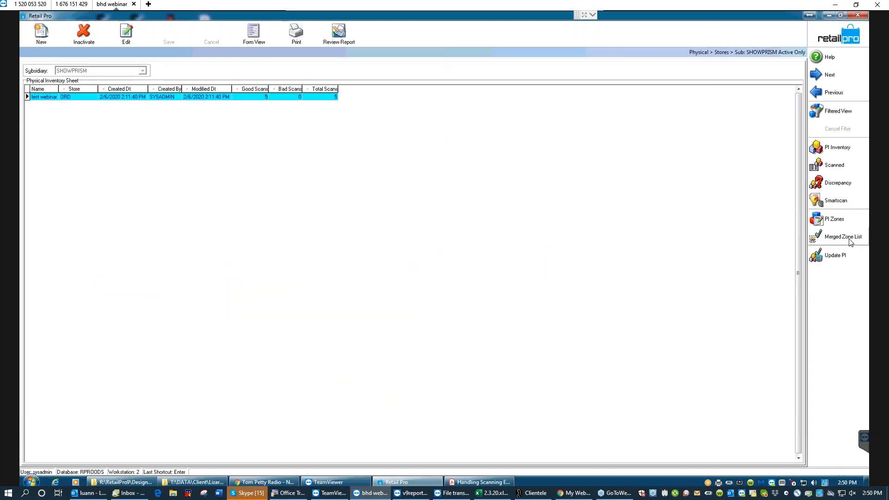
- Create a zone named "manual" for store ORD - STORE 1 in the test webinar sheet's PI zones
{"action": "left_click", "coordinate": [835, 219]}
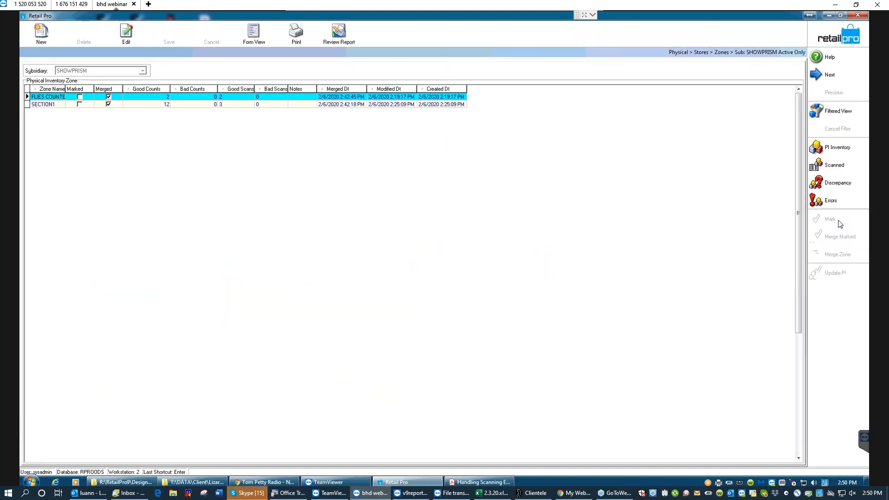
{"action": "left_click", "coordinate": [40, 35]}
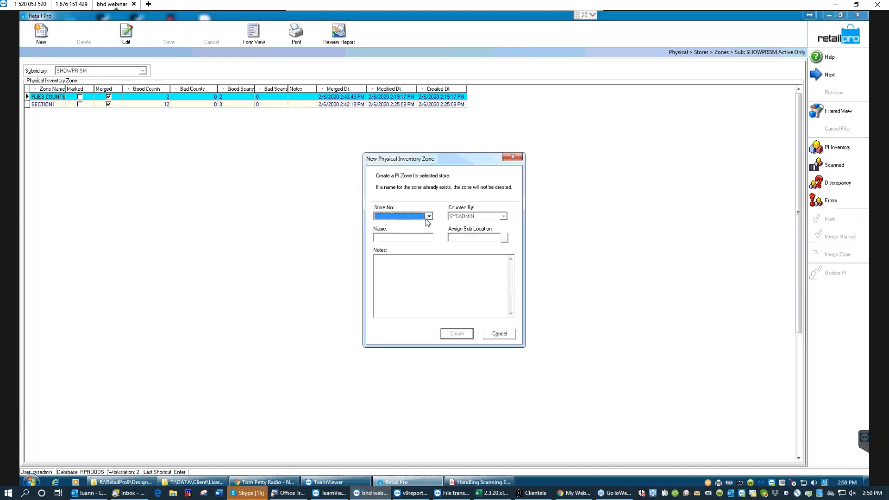
{"action": "left_click", "coordinate": [429, 216]}
{"action": "left_click", "coordinate": [392, 224]}
{"action": "left_click", "coordinate": [385, 239]}
{"action": "type", "text": "manual"}
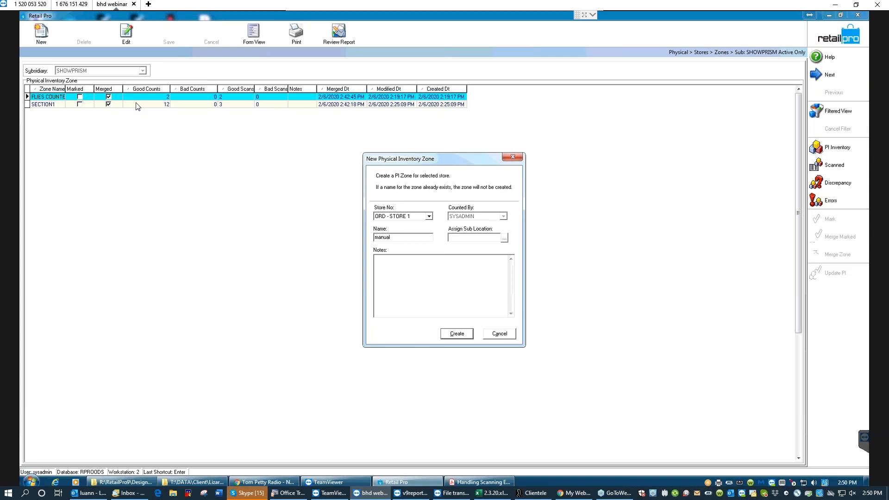
{"action": "left_click", "coordinate": [461, 335]}
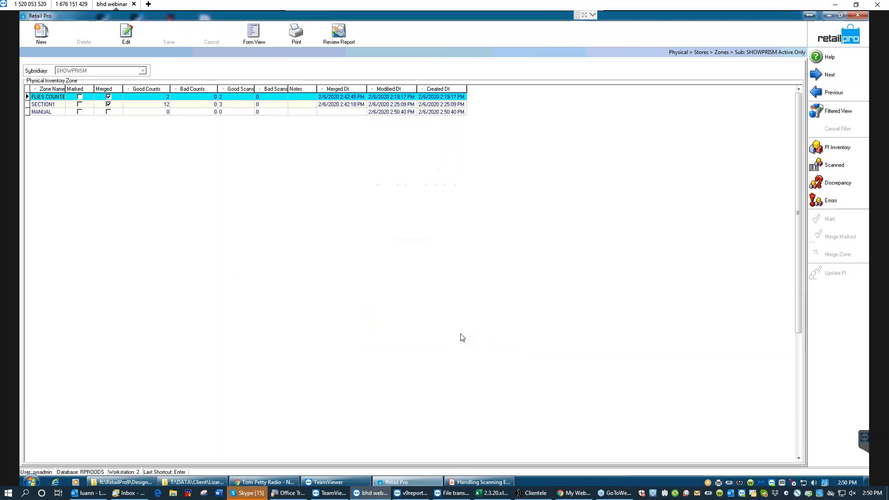
- Start adding counts manually to the MANUAL zone's scanned items, with Quantity for current item following each item entry
{"action": "left_click", "coordinate": [53, 111]}
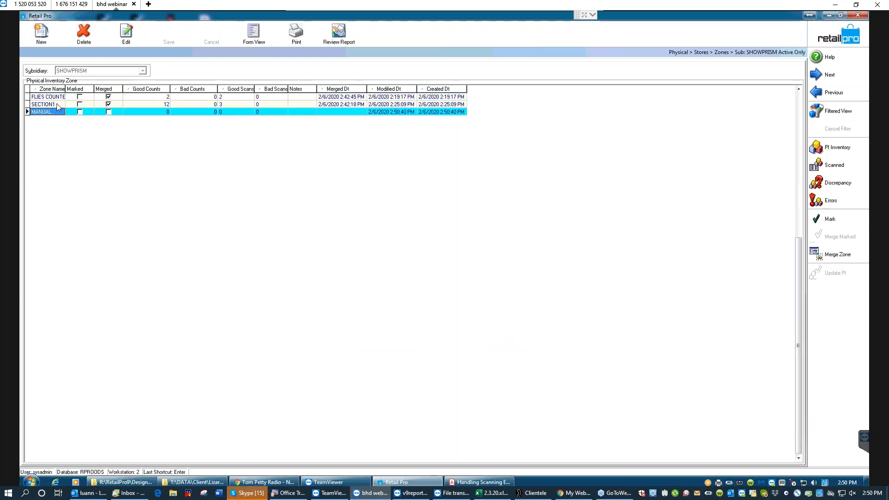
{"action": "left_click", "coordinate": [276, 115]}
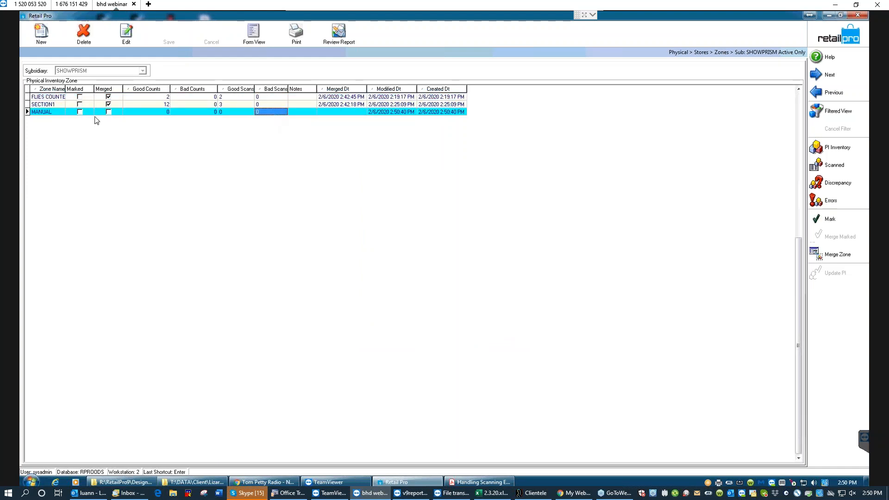
{"action": "left_click", "coordinate": [832, 166]}
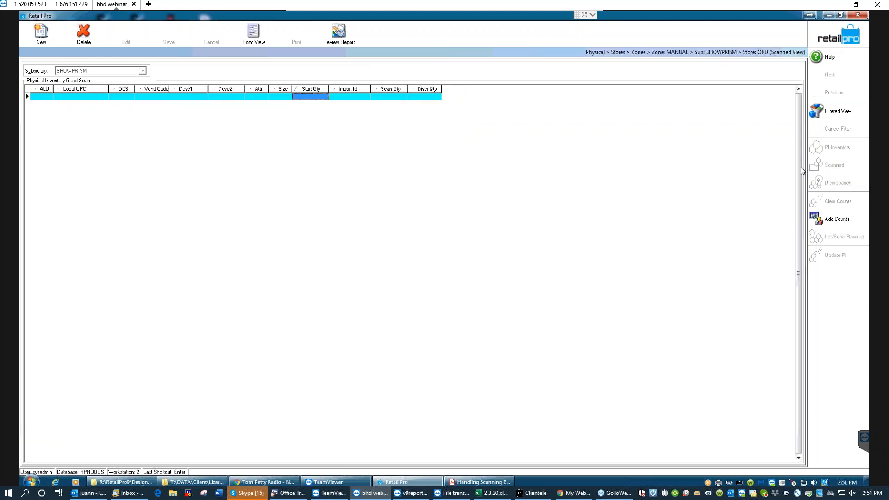
{"action": "left_click", "coordinate": [838, 219]}
{"action": "left_click", "coordinate": [415, 213]}
- Add a count of 5 for item 003416, WASHER DRYER FRONT LOAD, to the MANUAL zone and return to the zone list
{"action": "left_click", "coordinate": [363, 197]}
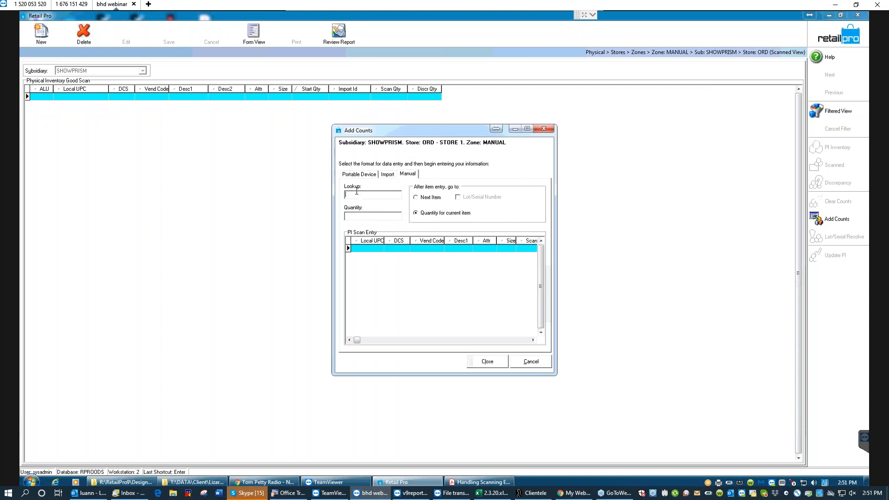
{"action": "type", "text": "003416"}
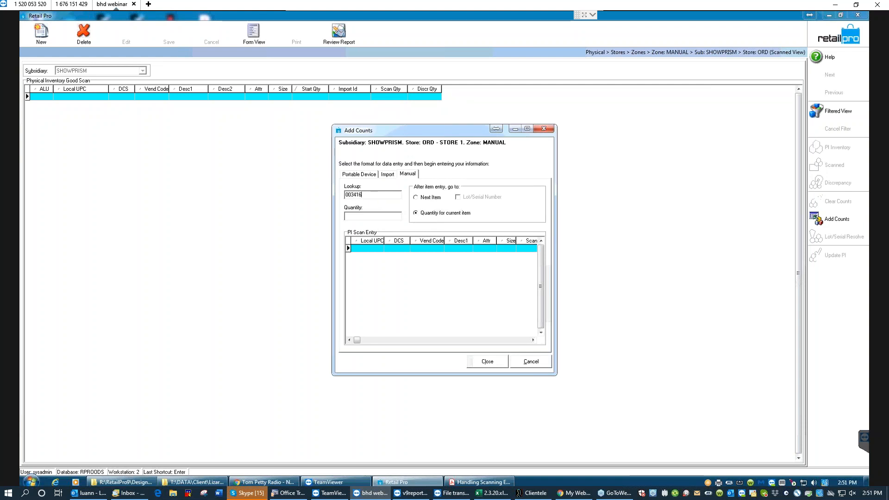
{"action": "key", "text": "Return"}
{"action": "key", "text": "Return"}
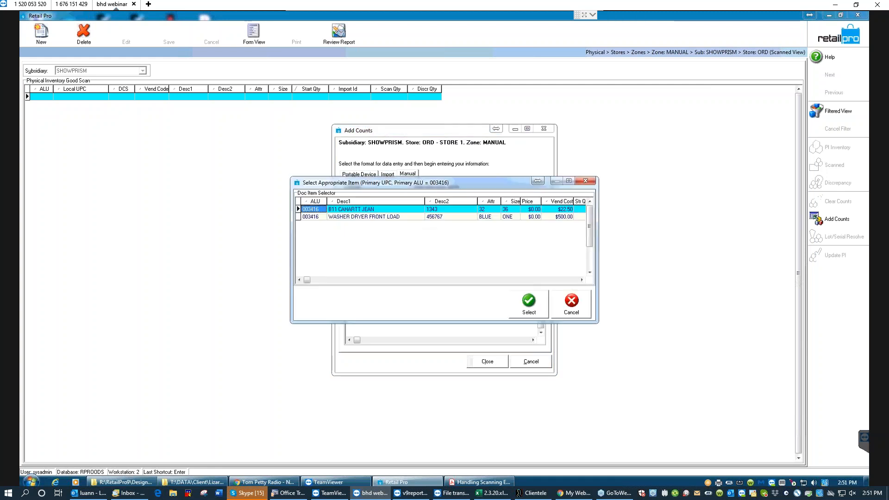
{"action": "left_click", "coordinate": [332, 218]}
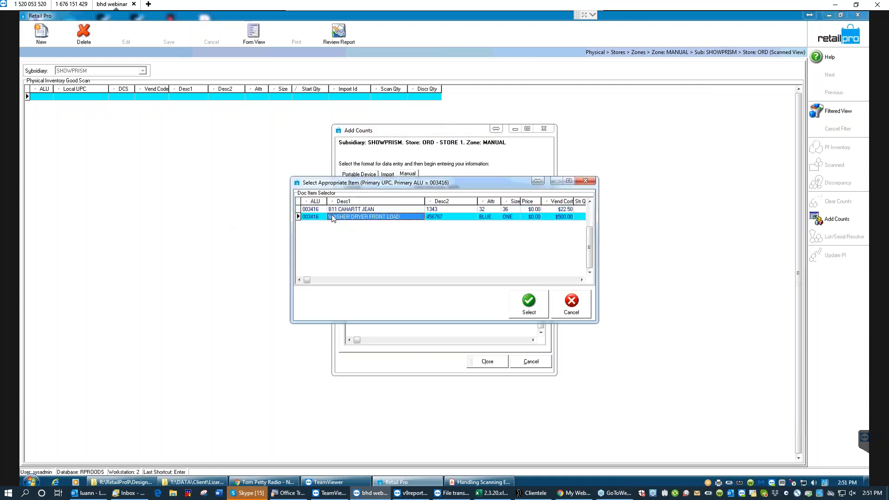
{"action": "left_click", "coordinate": [529, 305]}
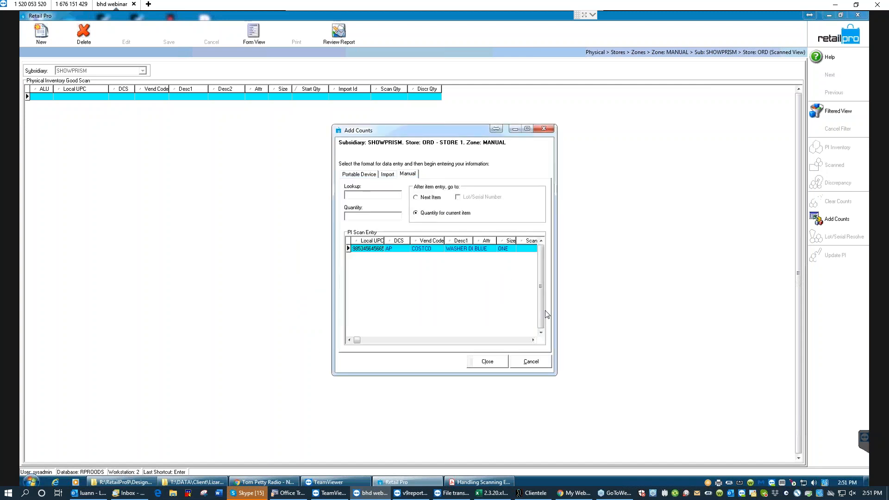
{"action": "left_click", "coordinate": [482, 364]}
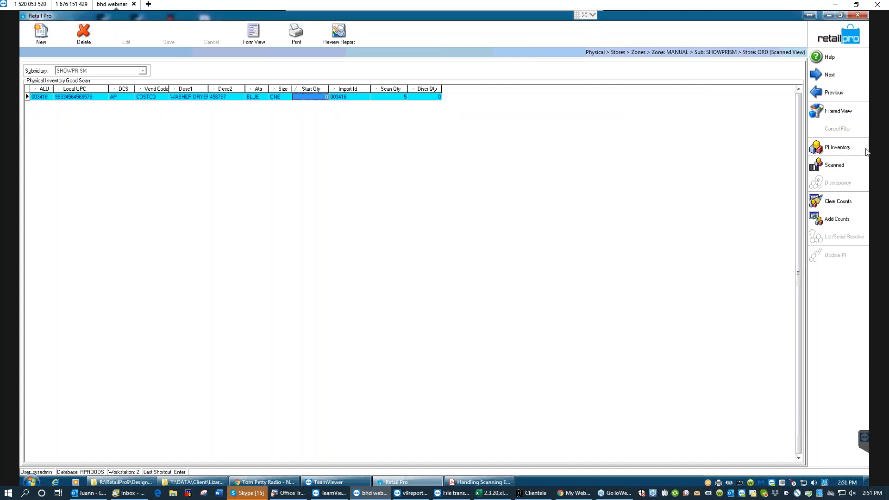
{"action": "left_click", "coordinate": [358, 97]}
{"action": "left_click", "coordinate": [828, 41]}
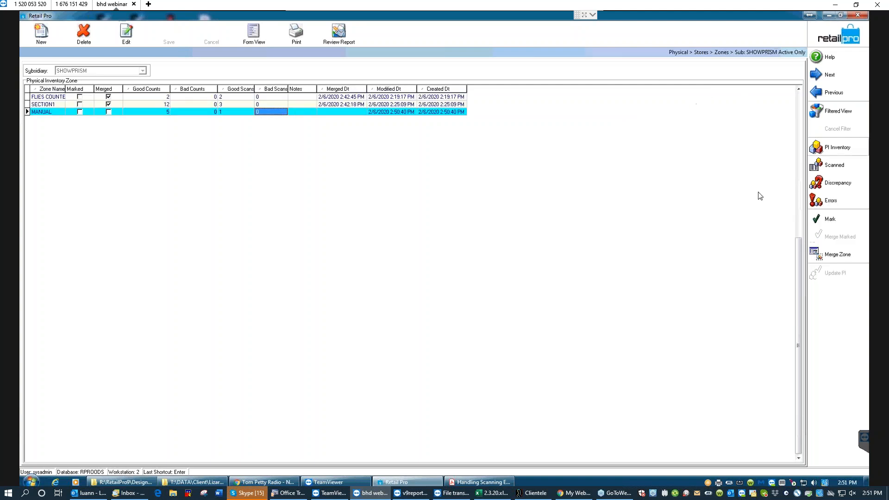
- Merge the MANUAL zone into the physical inventory and return to the sheet list
{"action": "left_click", "coordinate": [828, 256]}
{"action": "left_click", "coordinate": [425, 260]}
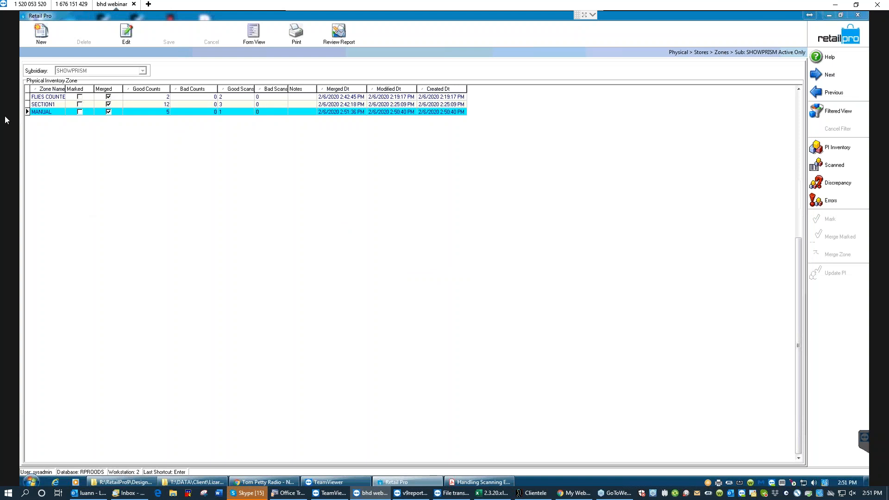
{"action": "left_click", "coordinate": [843, 32]}
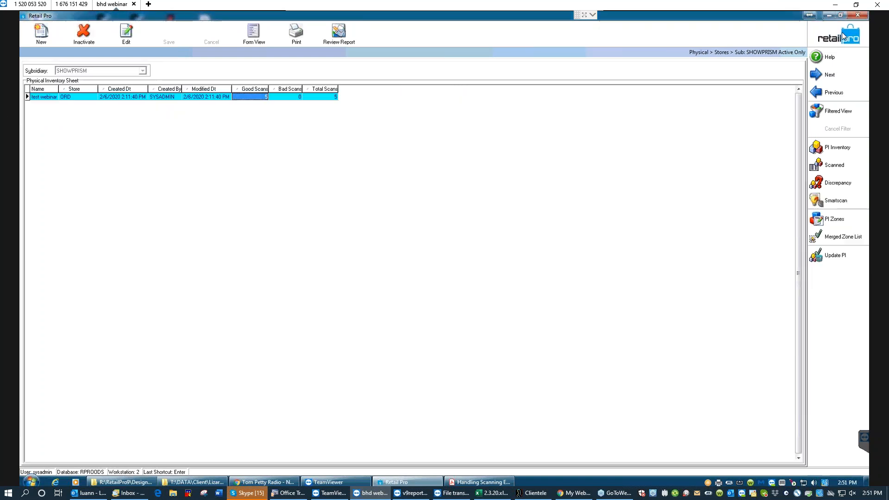
{"action": "left_click", "coordinate": [242, 98]}
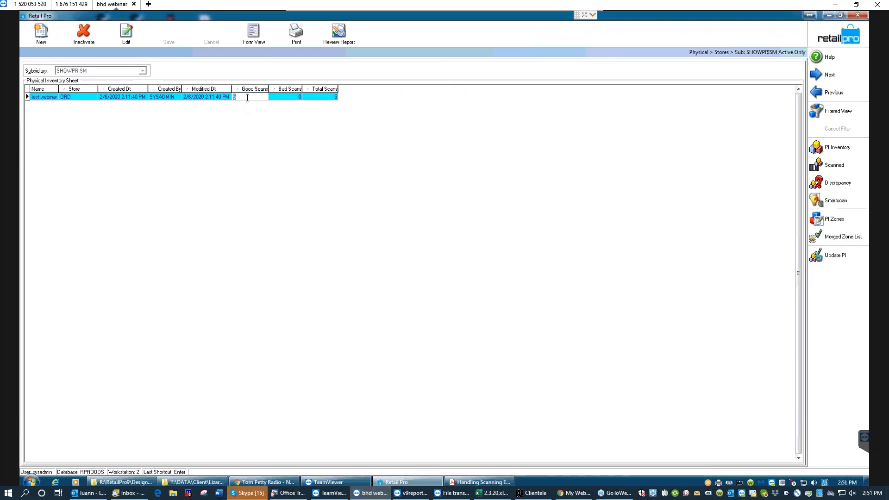
- Add ALU to the filter elements of the test webinar sheet's discrepancy view and set its criterion to 003416
{"action": "left_click", "coordinate": [838, 183]}
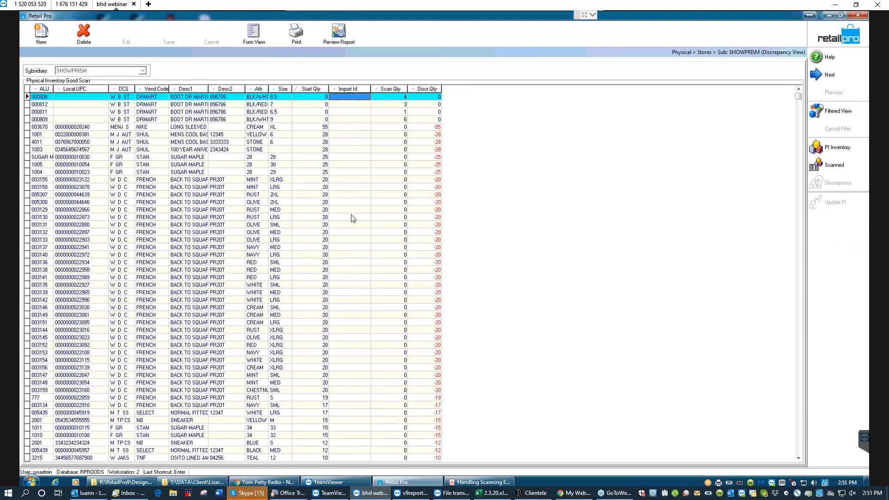
{"action": "left_click", "coordinate": [838, 114]}
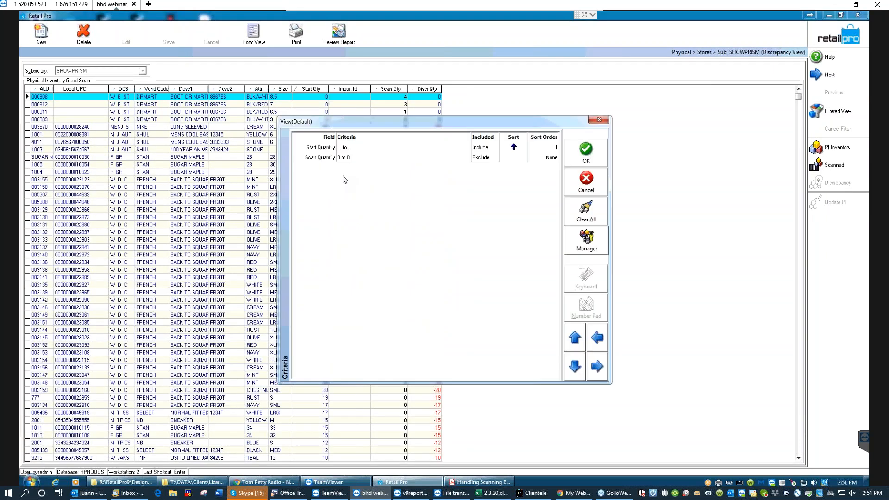
{"action": "right_click", "coordinate": [422, 202]}
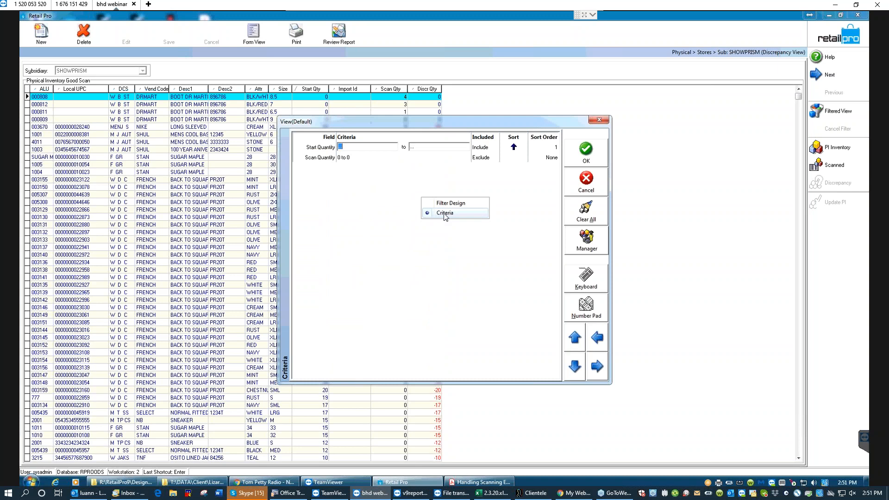
{"action": "left_click", "coordinate": [444, 216]}
{"action": "right_click", "coordinate": [440, 207]}
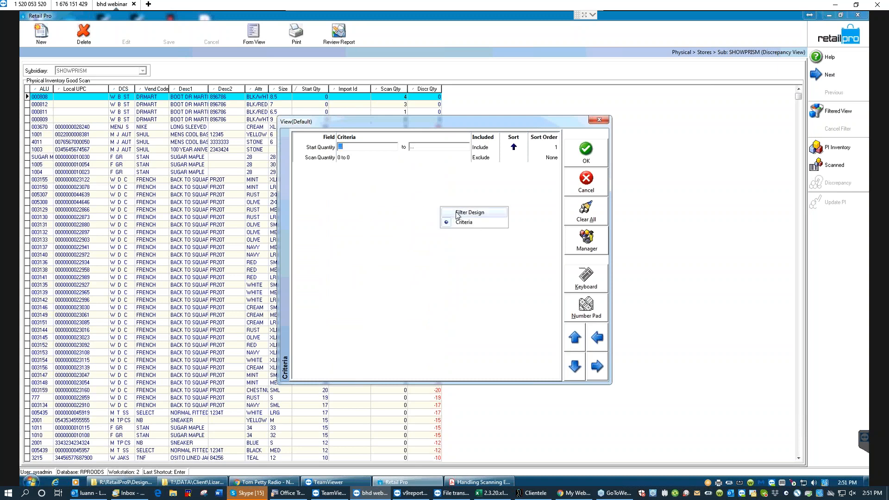
{"action": "left_click", "coordinate": [456, 213]}
{"action": "double_click", "coordinate": [440, 212]}
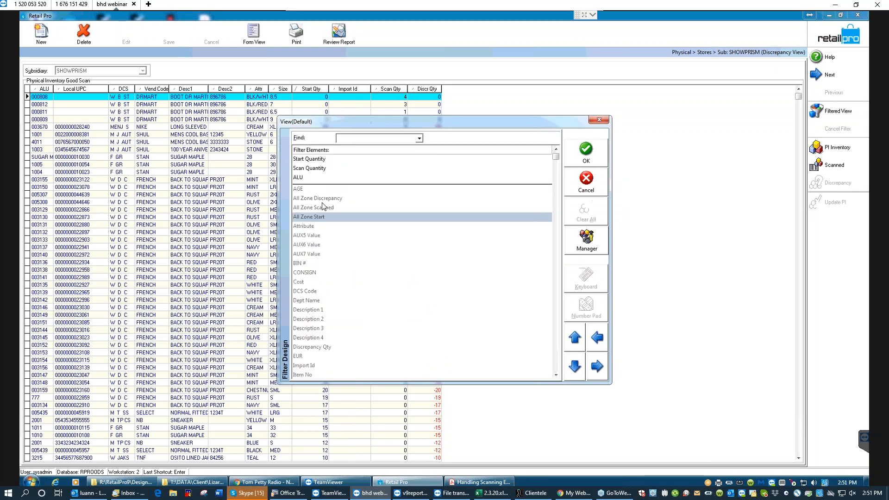
{"action": "right_click", "coordinate": [440, 211]}
{"action": "left_click", "coordinate": [463, 225]}
{"action": "left_click", "coordinate": [345, 167]}
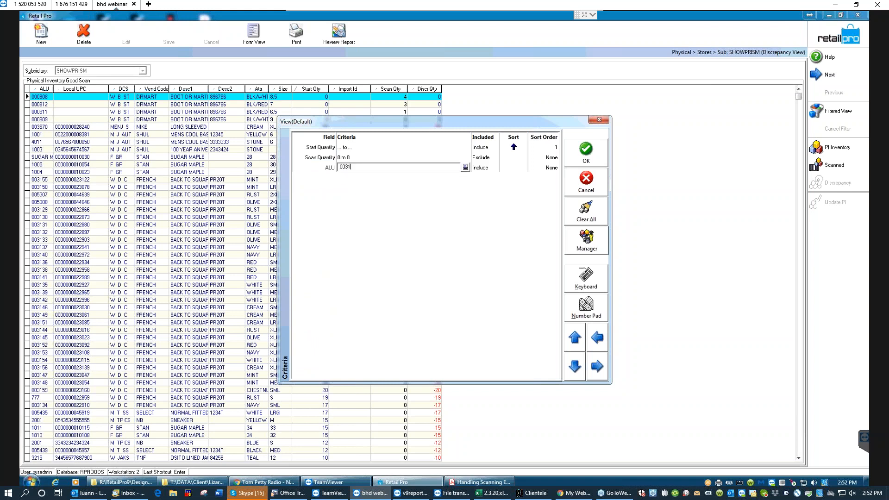
- Clear the Scan Quantity range in the filter, switch it from Exclude to Include, and apply the filter
{"action": "left_click", "coordinate": [371, 158]}
{"action": "key", "text": "BackSpace"}
{"action": "key", "text": "Tab"}
{"action": "left_click", "coordinate": [485, 158]}
{"action": "left_click", "coordinate": [485, 158]}
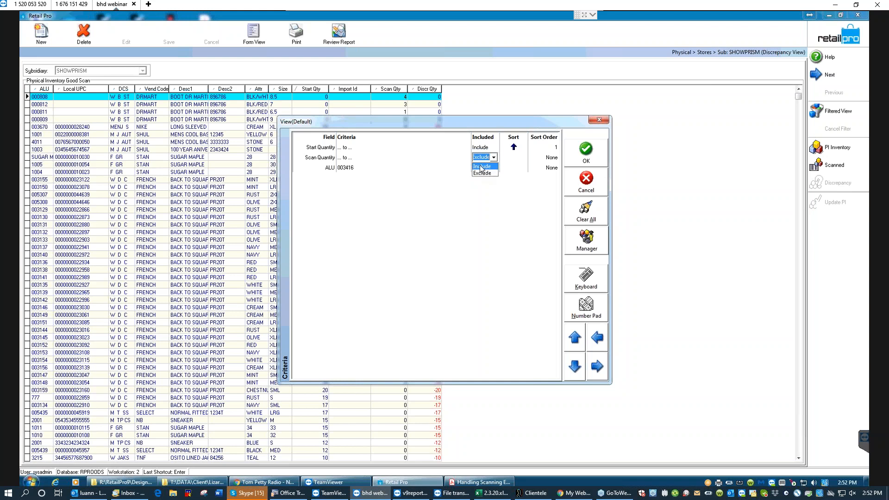
{"action": "left_click", "coordinate": [482, 166]}
{"action": "left_click", "coordinate": [599, 147]}
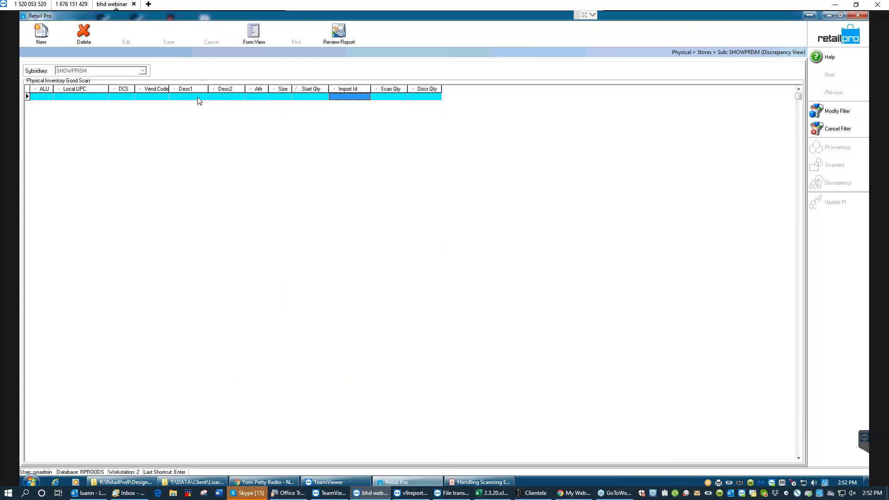
- Cancel the discrepancy filter and filter the sheet's PI Inventory by ALU 003416
{"action": "left_click", "coordinate": [843, 129]}
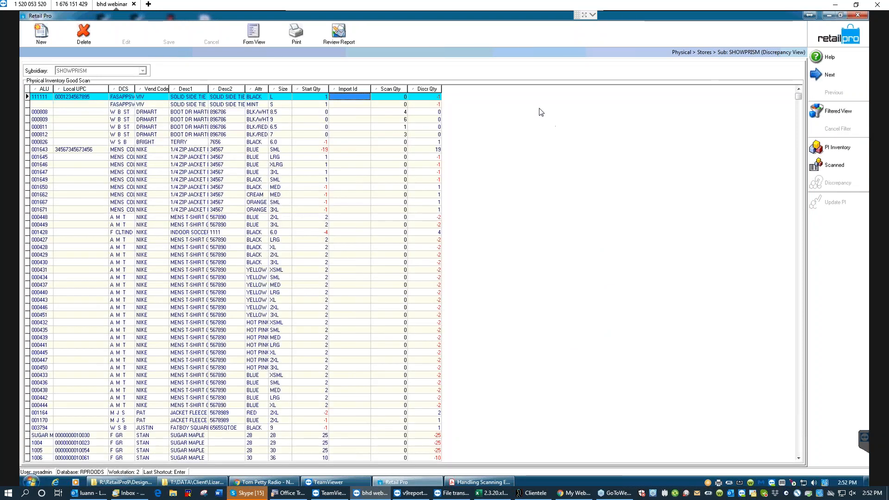
{"action": "left_click", "coordinate": [841, 37]}
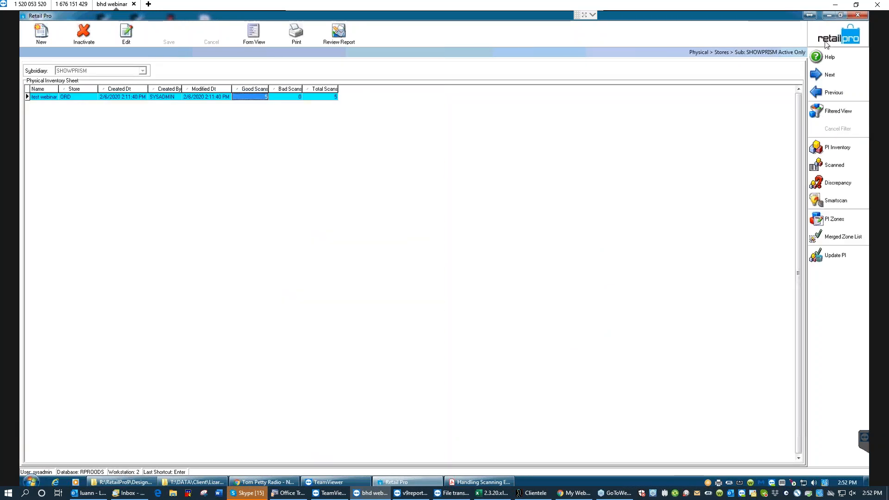
{"action": "left_click", "coordinate": [838, 148]}
{"action": "left_click", "coordinate": [839, 113]}
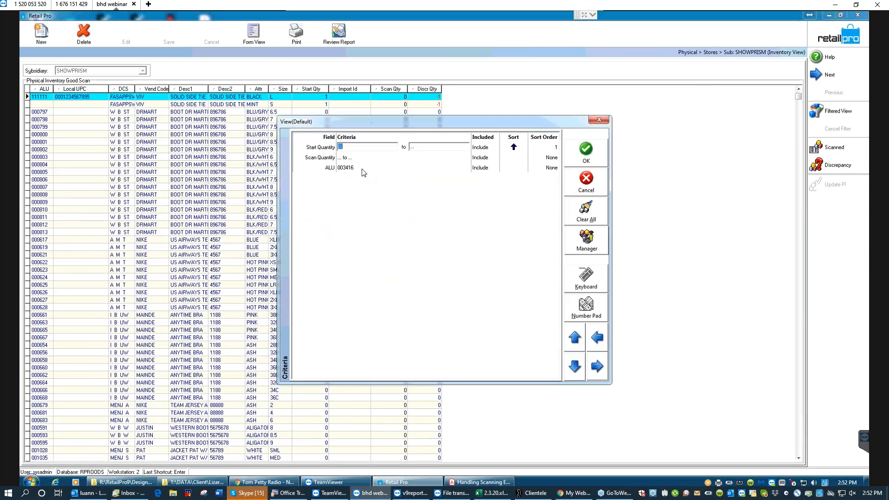
{"action": "left_click", "coordinate": [585, 153]}
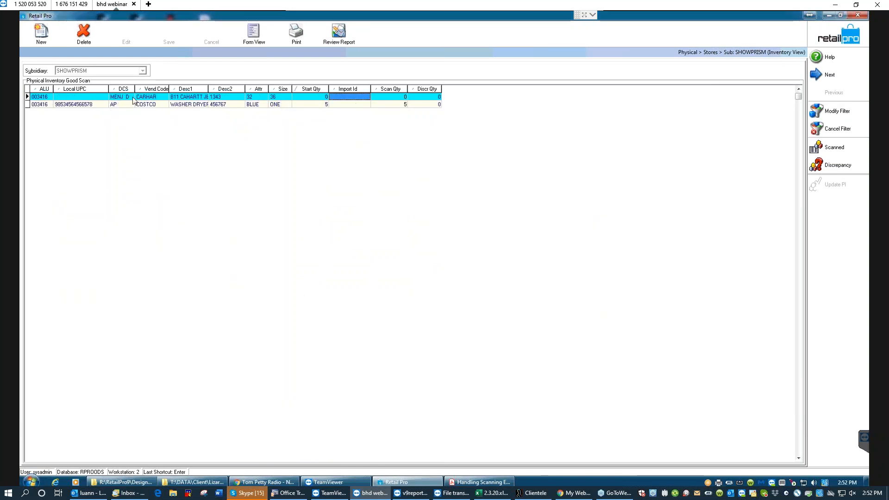
- Compare the start, scan and discrepancy quantities of the WASHER DRYER item with ALU 003416
{"action": "left_click", "coordinate": [41, 98]}
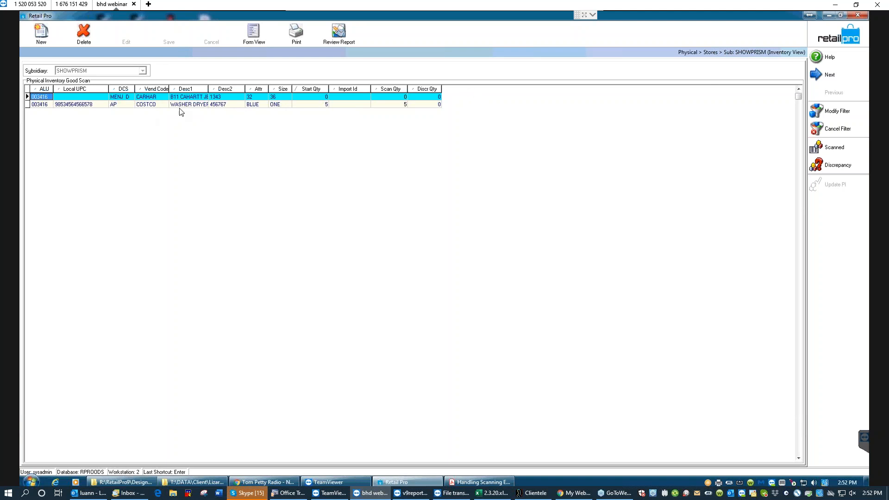
{"action": "left_click", "coordinate": [206, 105]}
{"action": "left_click", "coordinate": [308, 103]}
{"action": "left_click", "coordinate": [396, 106]}
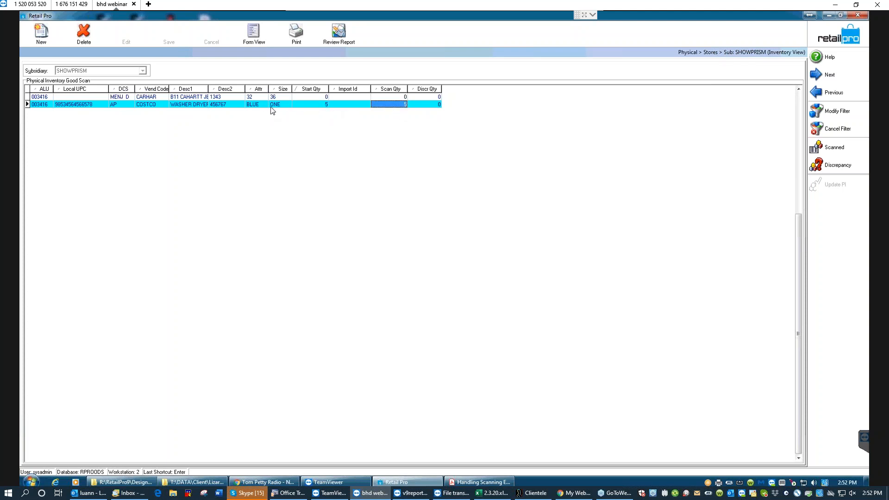
{"action": "left_click", "coordinate": [389, 107]}
{"action": "left_click", "coordinate": [423, 104]}
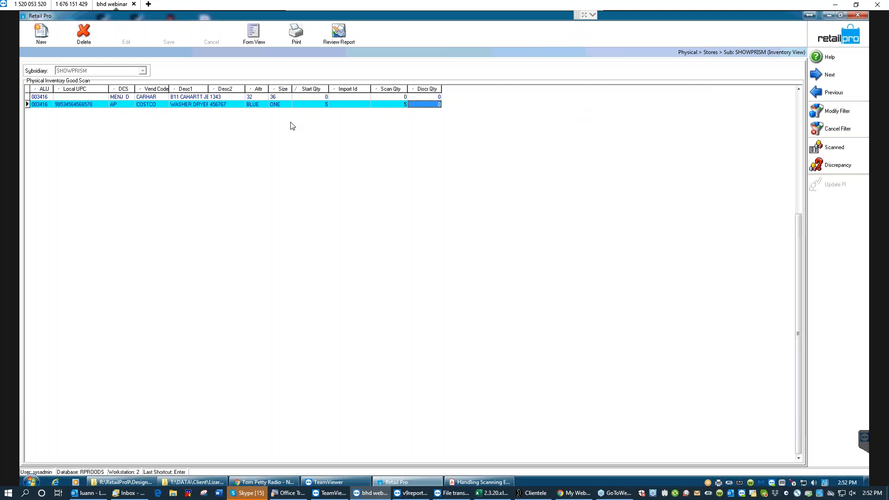
- Return to the sheet list and view the printable PI documents, closing the selection without printing
{"action": "left_click", "coordinate": [838, 39]}
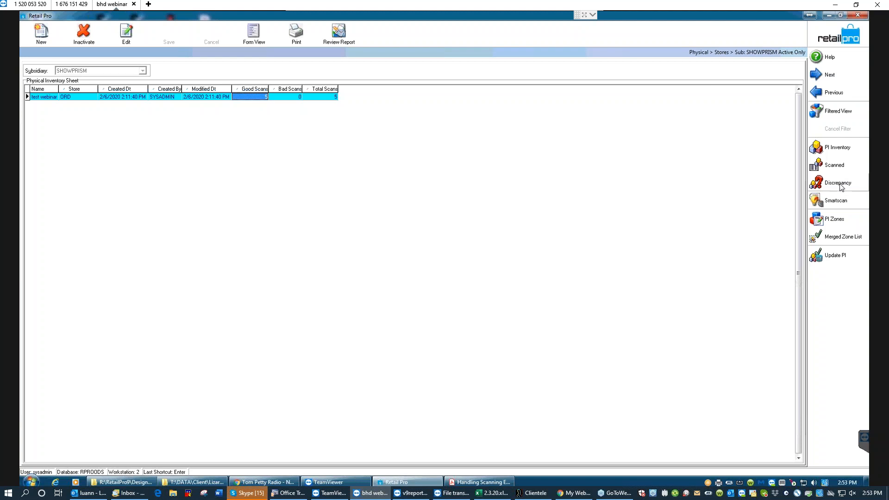
{"action": "left_click", "coordinate": [292, 35]}
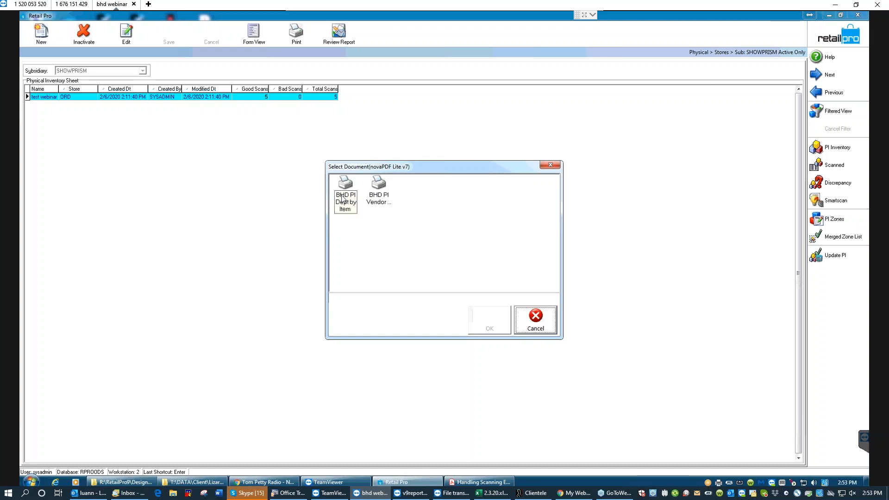
{"action": "left_click", "coordinate": [535, 319]}
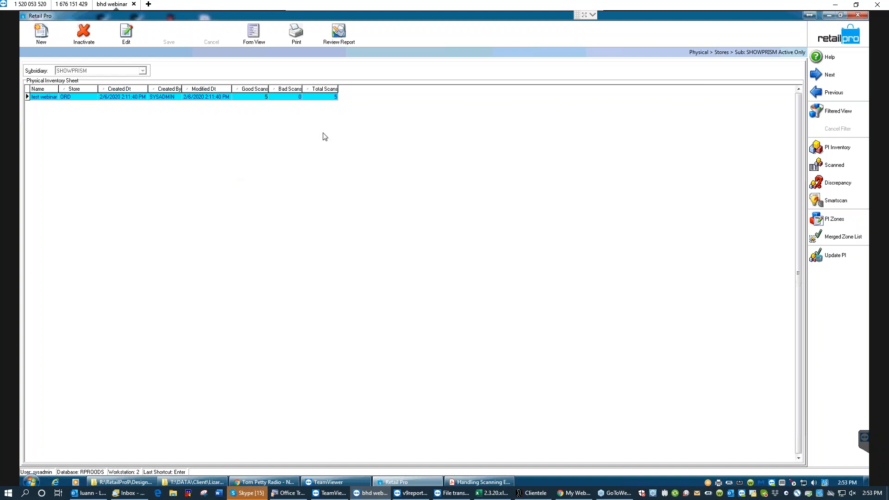
- Reopen the sheet's discrepancy view and cancel its active filter
{"action": "left_click", "coordinate": [840, 185]}
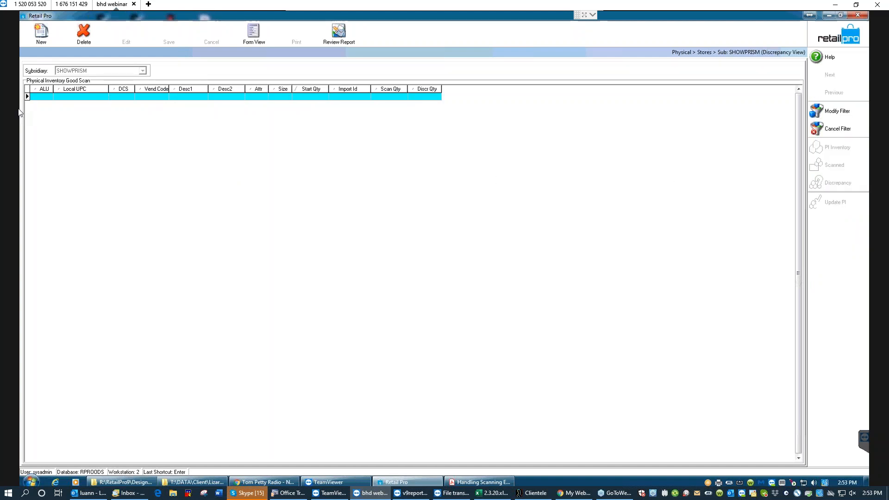
{"action": "left_click", "coordinate": [834, 36]}
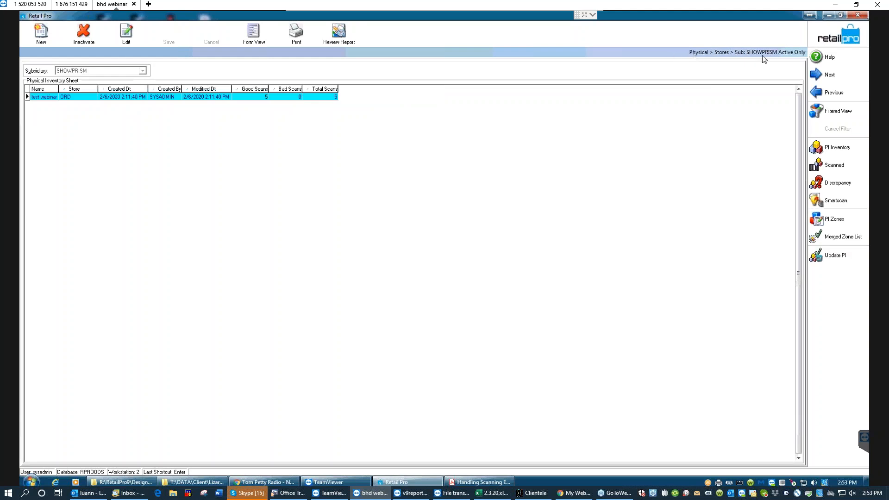
{"action": "left_click", "coordinate": [833, 183]}
{"action": "left_click", "coordinate": [846, 36]}
{"action": "left_click", "coordinate": [836, 185]}
{"action": "left_click", "coordinate": [834, 133]}
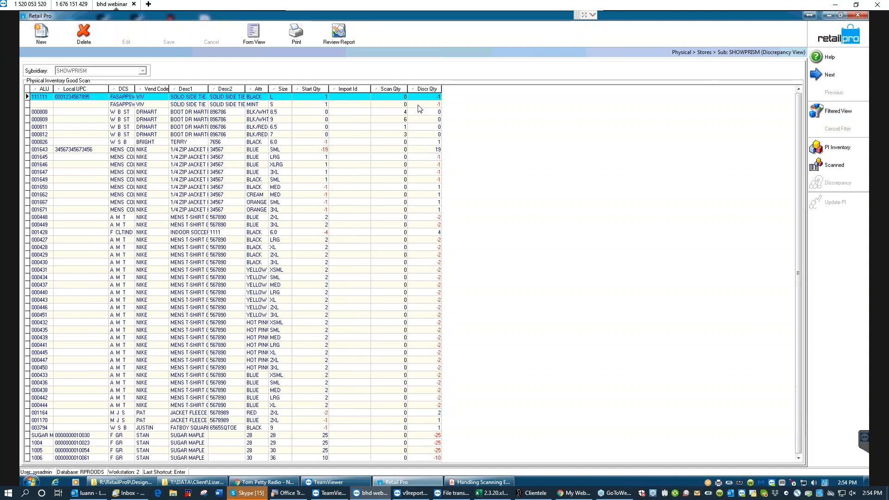
- Examine the discrepancy quantities of the first listed items, including the DRMART boots and the blue NIKE jacket 001643
{"action": "left_click", "coordinate": [226, 98]}
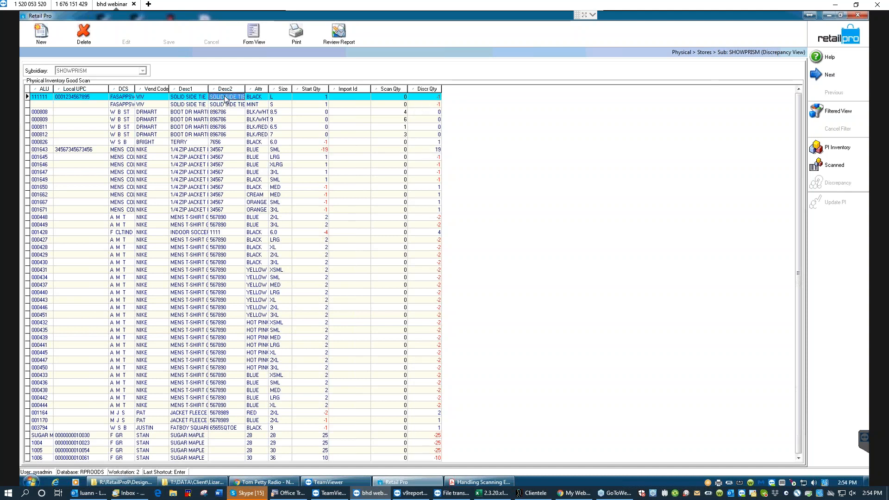
{"action": "left_click", "coordinate": [425, 104]}
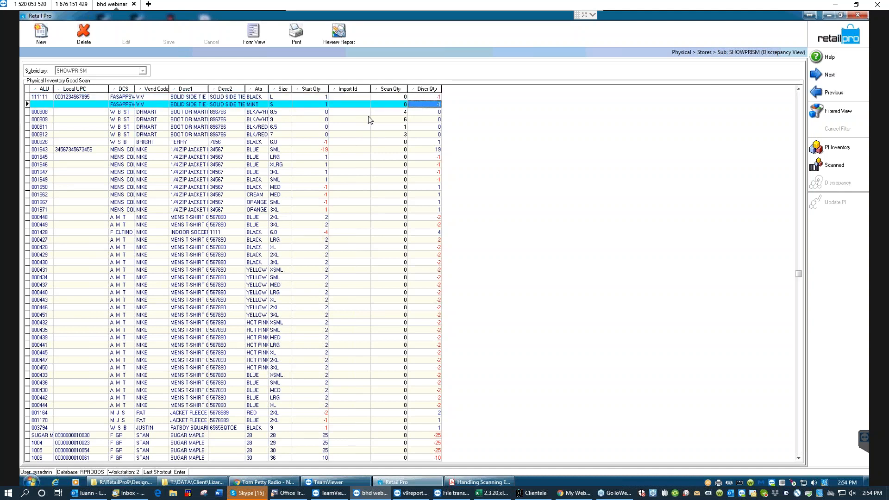
{"action": "left_click", "coordinate": [419, 111]}
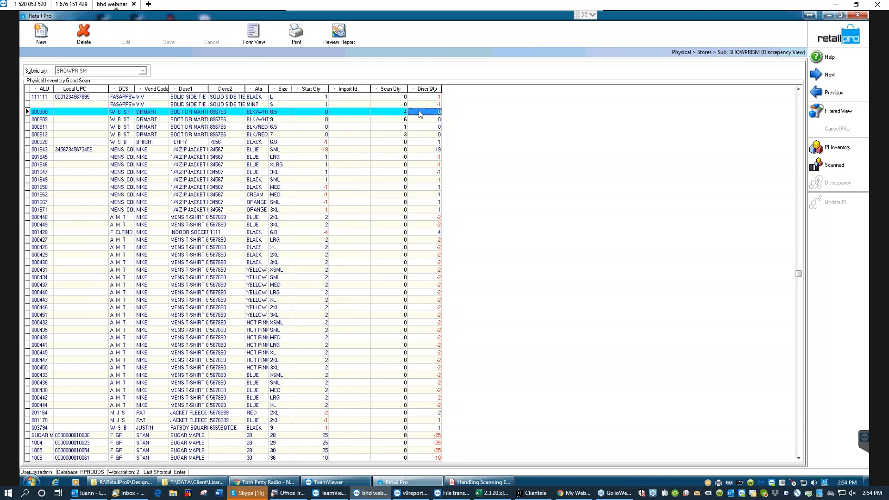
{"action": "left_click", "coordinate": [423, 120]}
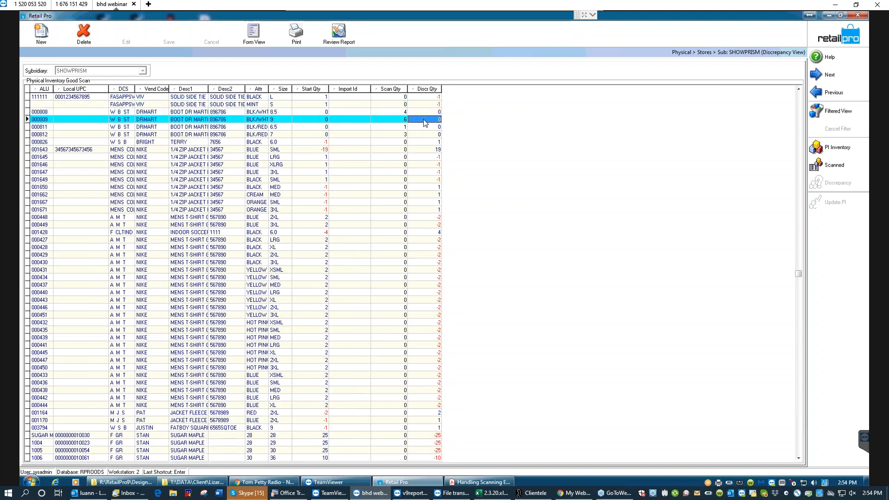
{"action": "left_click", "coordinate": [424, 120]}
{"action": "left_click", "coordinate": [420, 110]}
{"action": "left_click", "coordinate": [421, 119]}
{"action": "left_click", "coordinate": [422, 128]}
{"action": "left_click", "coordinate": [422, 134]}
{"action": "left_click", "coordinate": [430, 150]}
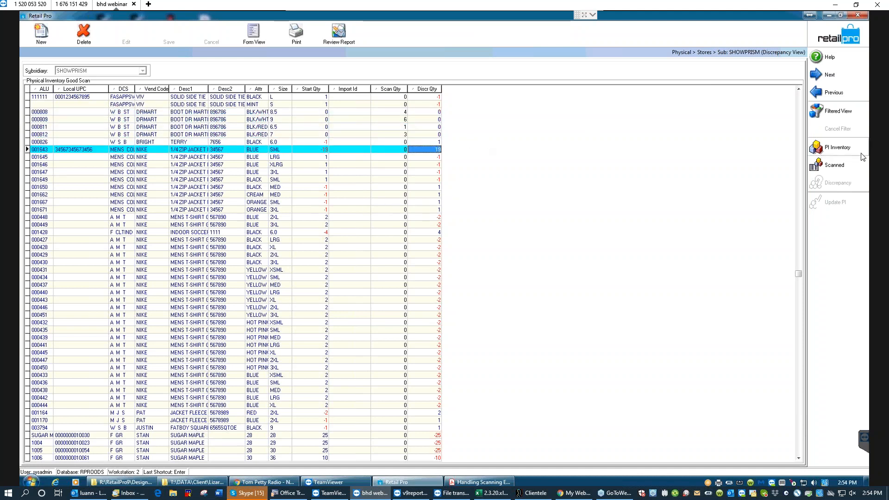
- Leave to Inventory, reopen the stores' physical inventory, and sort the sheet's discrepancy view by Scan Qty
{"action": "left_click", "coordinate": [826, 38]}
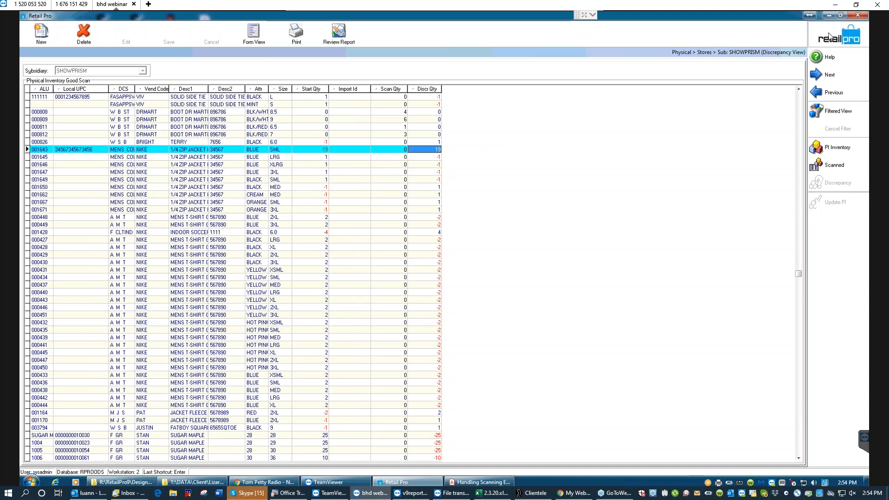
{"action": "left_click", "coordinate": [813, 46]}
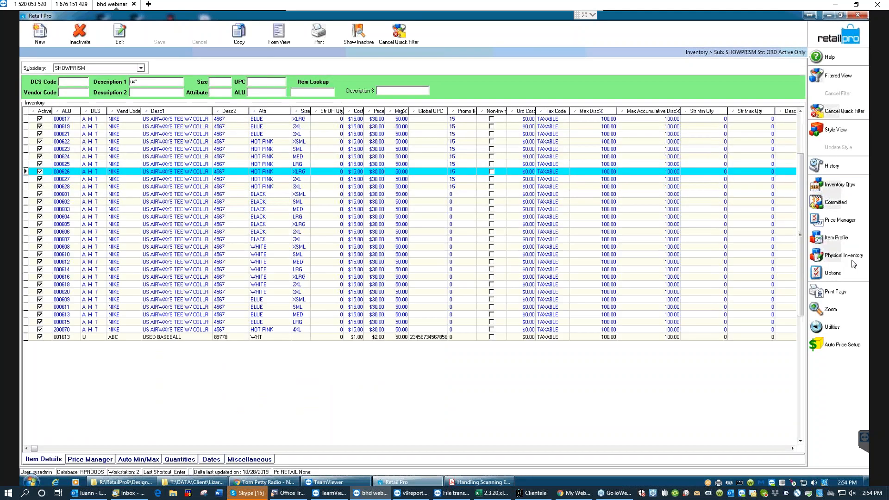
{"action": "left_click", "coordinate": [845, 258]}
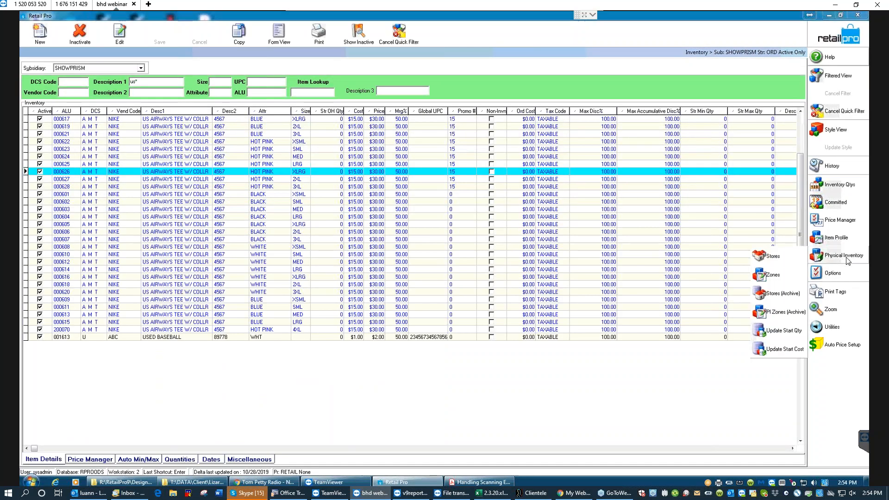
{"action": "left_click", "coordinate": [770, 256]}
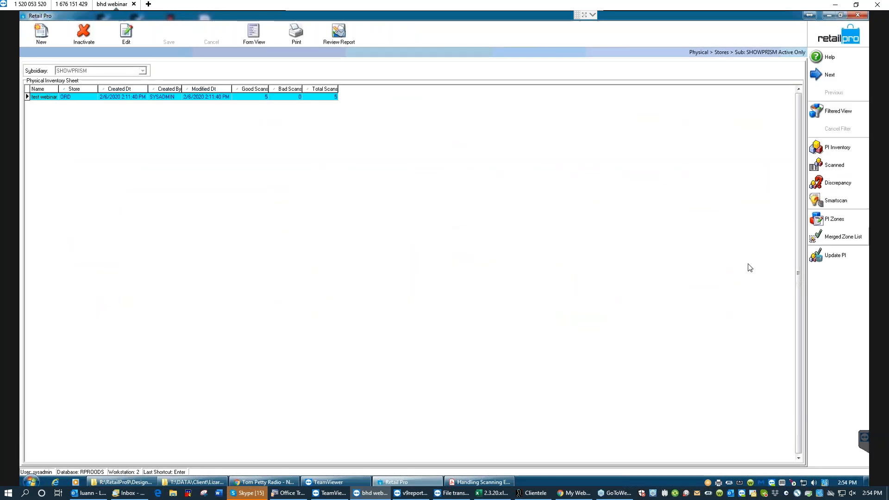
{"action": "left_click", "coordinate": [817, 183]}
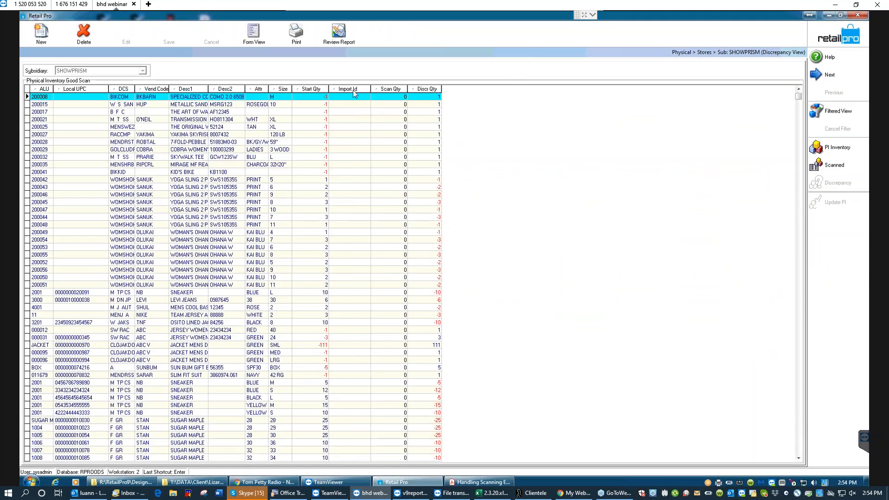
{"action": "left_click", "coordinate": [376, 88]}
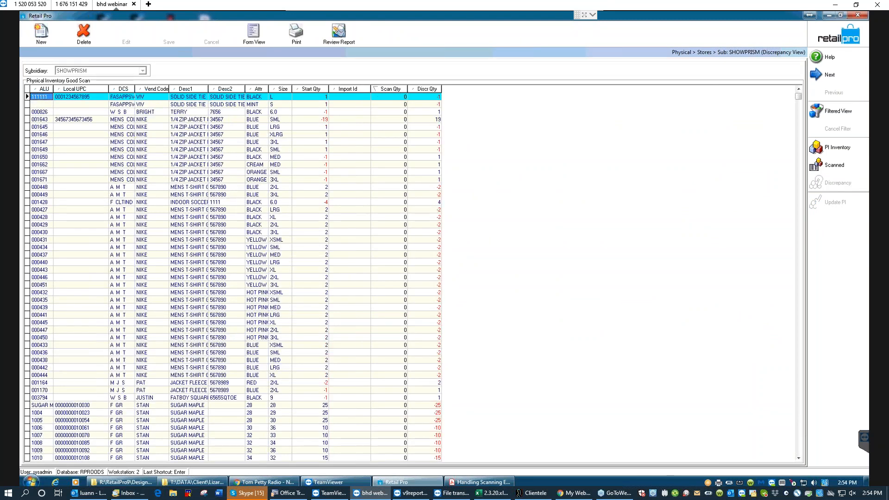
- Reverse the Scan Qty sort in the discrepancy view and add the Diff Ext Cost and Diff Ext Price columns to its layout
{"action": "left_click", "coordinate": [390, 89]}
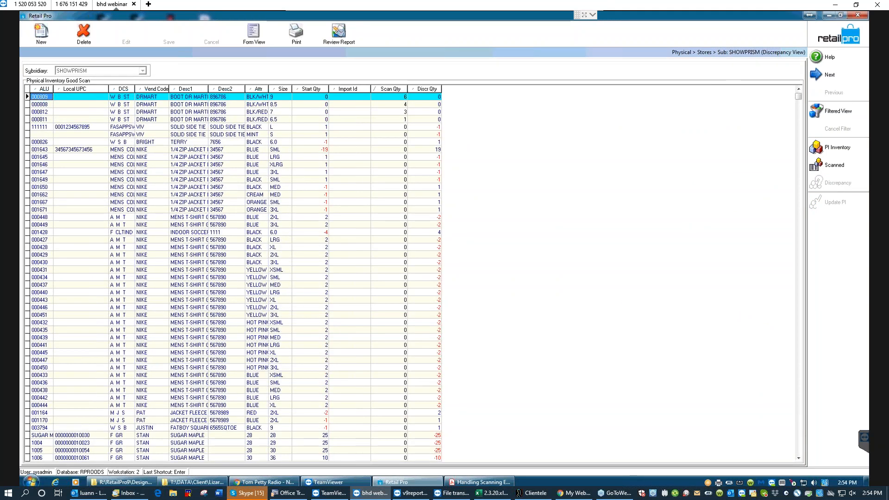
{"action": "right_click", "coordinate": [427, 89]}
{"action": "mouse_move", "coordinate": [472, 128]}
{"action": "left_click", "coordinate": [550, 138]}
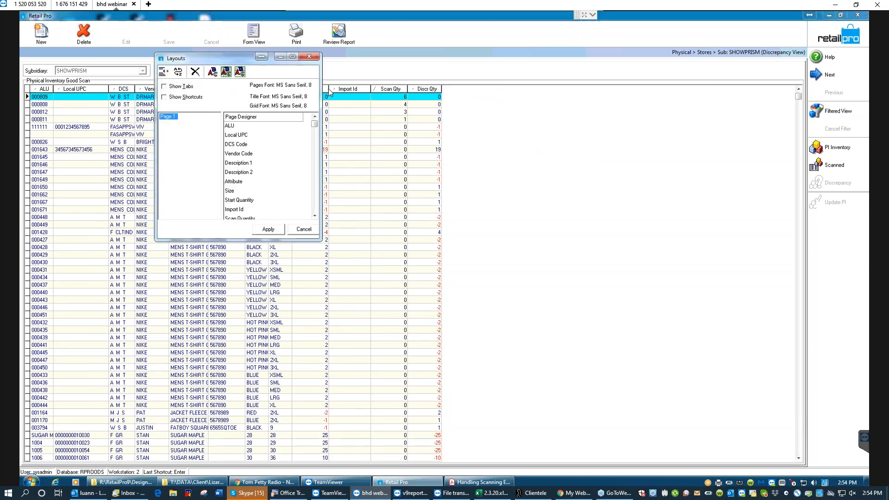
{"action": "left_click_drag", "start_coordinate": [316, 124], "coordinate": [316, 162]}
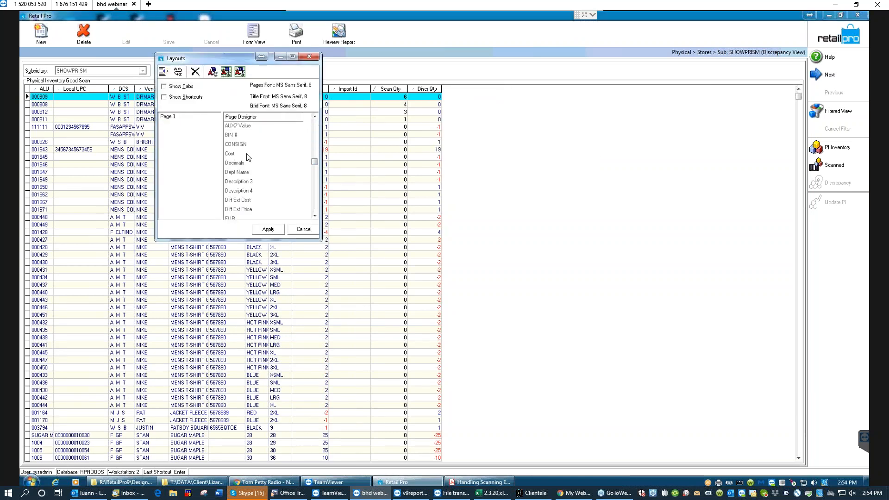
{"action": "left_click", "coordinate": [314, 216]}
{"action": "left_click", "coordinate": [315, 216]}
{"action": "left_click", "coordinate": [314, 215]}
{"action": "left_click", "coordinate": [315, 215]}
{"action": "left_click", "coordinate": [315, 215]}
{"action": "left_click", "coordinate": [315, 215]}
{"action": "left_click", "coordinate": [314, 214]}
{"action": "double_click", "coordinate": [234, 137]}
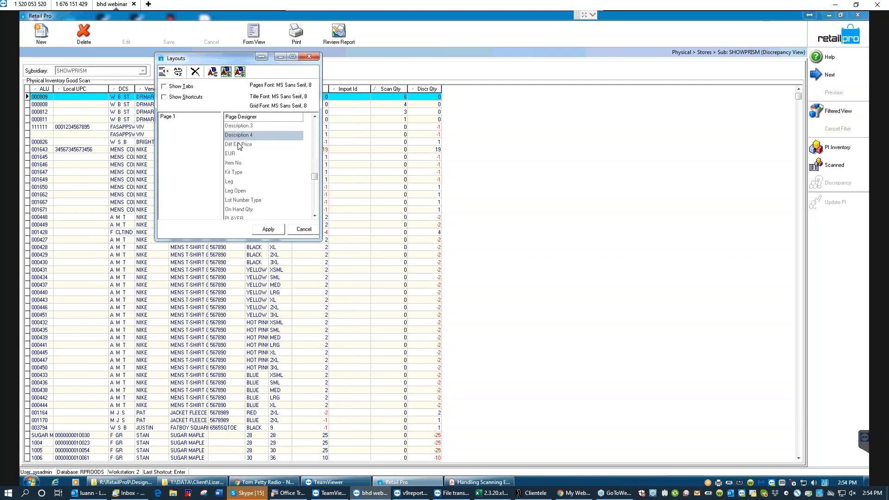
{"action": "double_click", "coordinate": [237, 143]}
{"action": "left_click", "coordinate": [267, 229]}
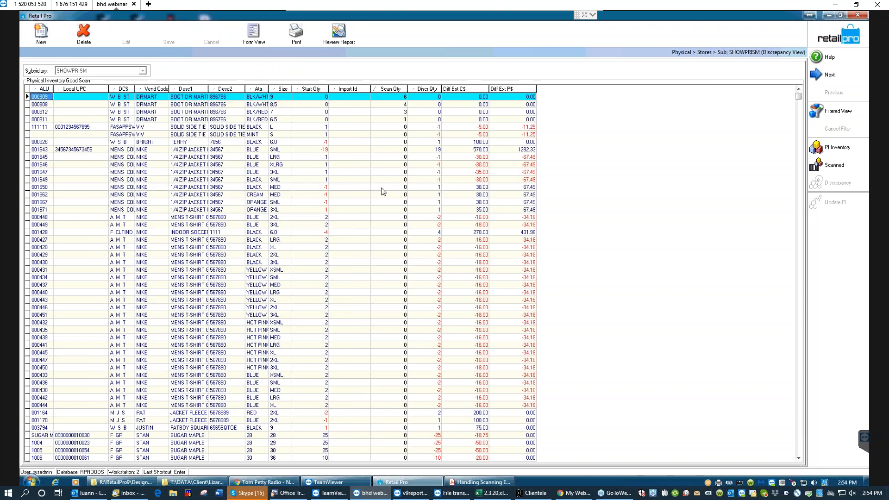
- Examine the scanned and discrepancy quantities of the DRMART boots
{"action": "left_click", "coordinate": [188, 104]}
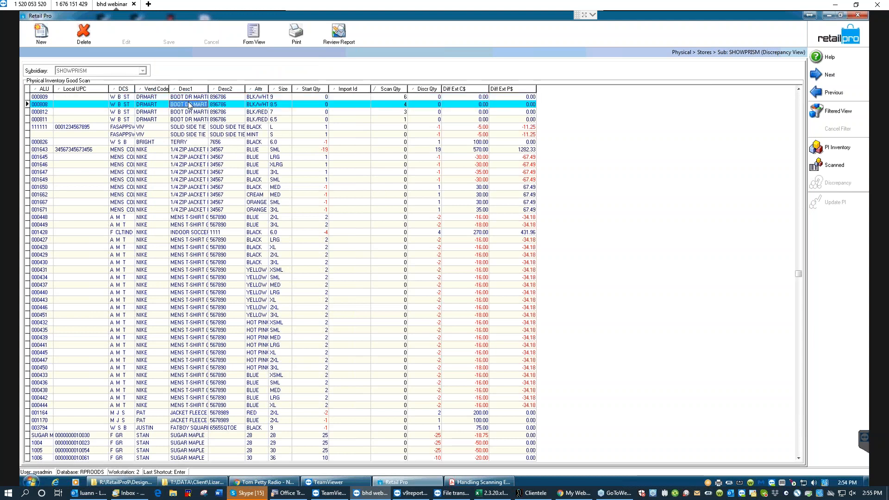
{"action": "left_click", "coordinate": [391, 120]}
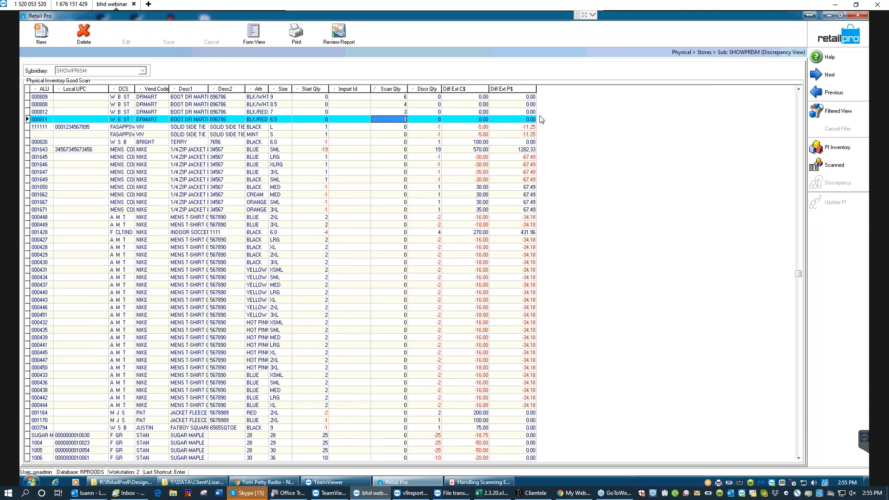
{"action": "left_click", "coordinate": [428, 120]}
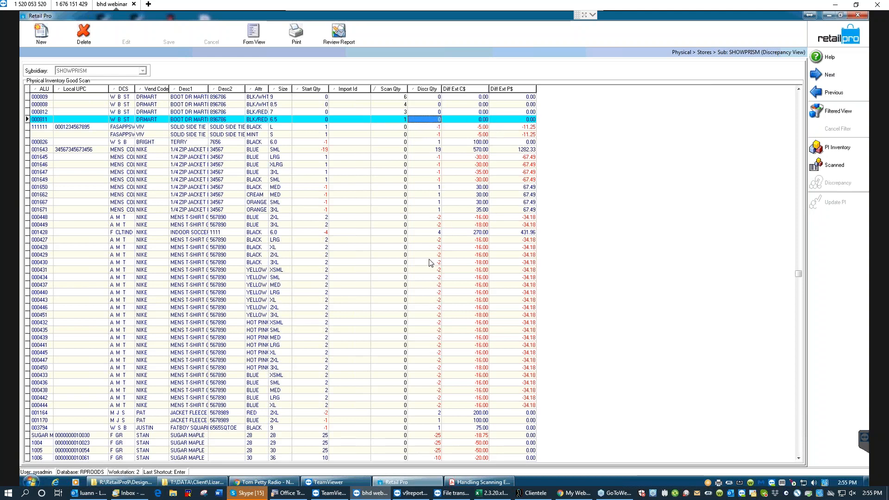
- Sort the discrepancy view by Start Qty and examine the discrepancy quantities of items with negative starting quantities, such as item 004773
{"action": "left_click", "coordinate": [307, 89]}
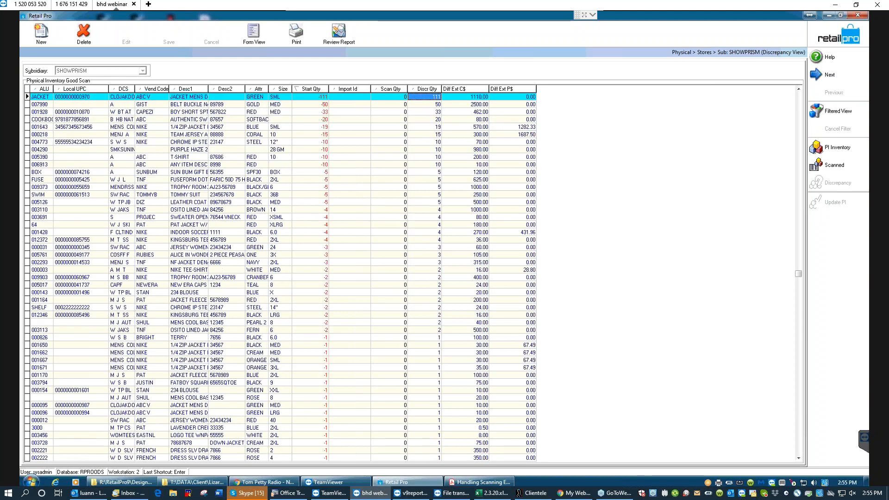
{"action": "left_click", "coordinate": [426, 135]}
{"action": "left_click", "coordinate": [422, 142]}
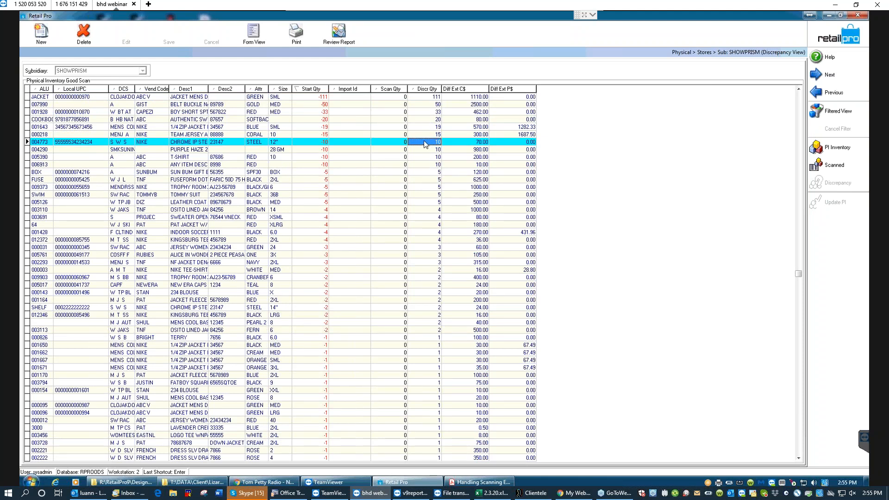
{"action": "left_click", "coordinate": [423, 140]}
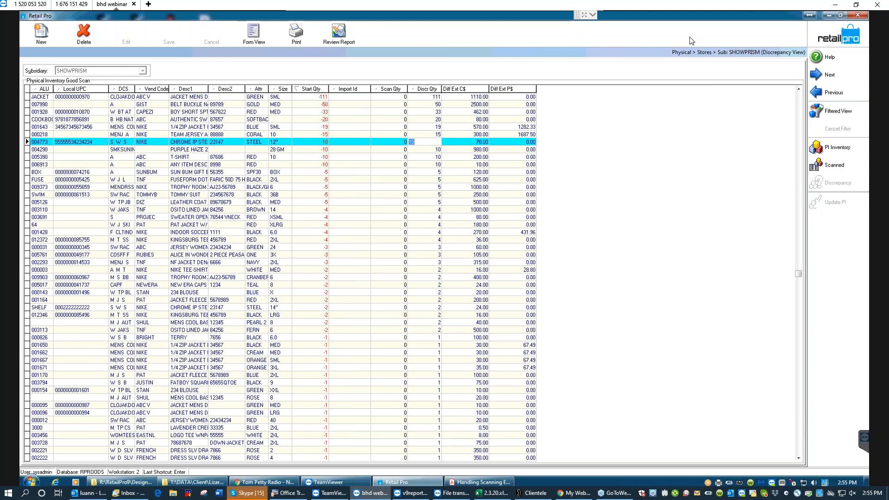
- Leave the discrepancy view for Inventory and open the archived physical inventory for stores
{"action": "left_click", "coordinate": [835, 33]}
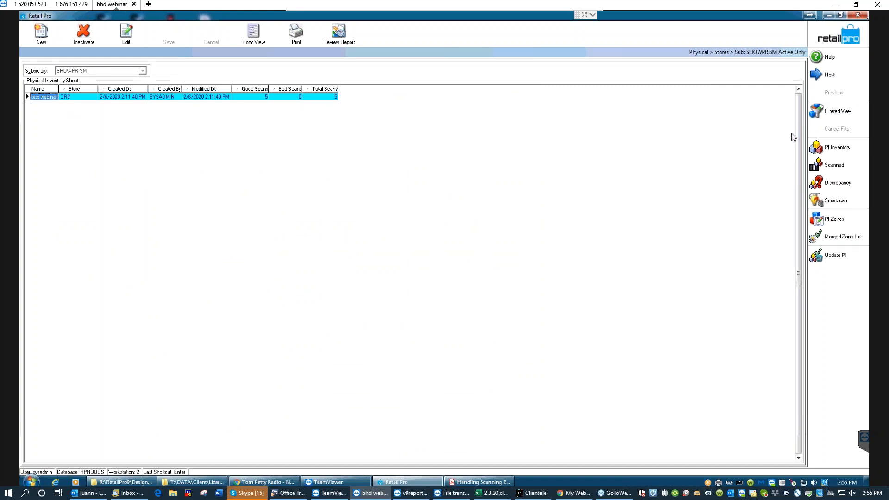
{"action": "left_click", "coordinate": [840, 33]}
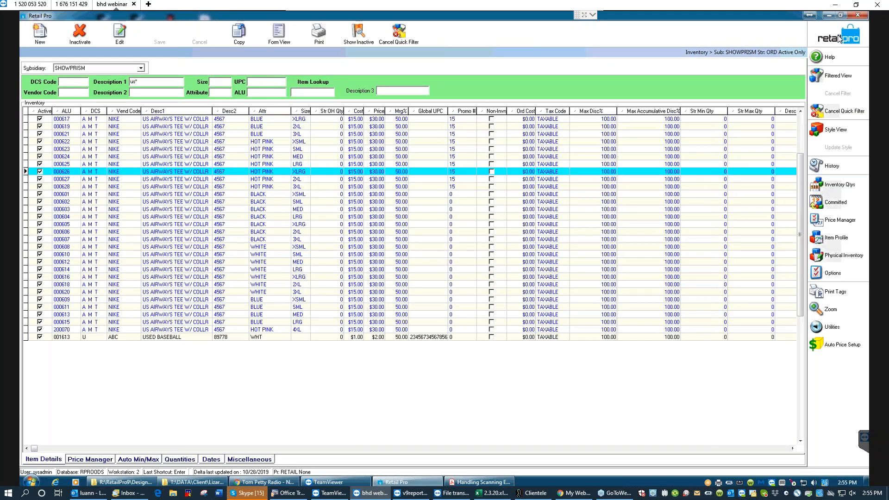
{"action": "left_click", "coordinate": [838, 255]}
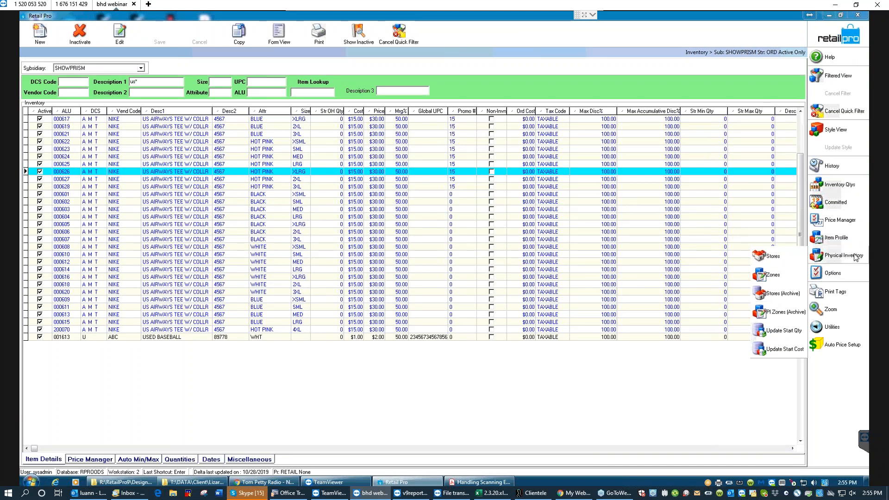
{"action": "left_click", "coordinate": [777, 293]}
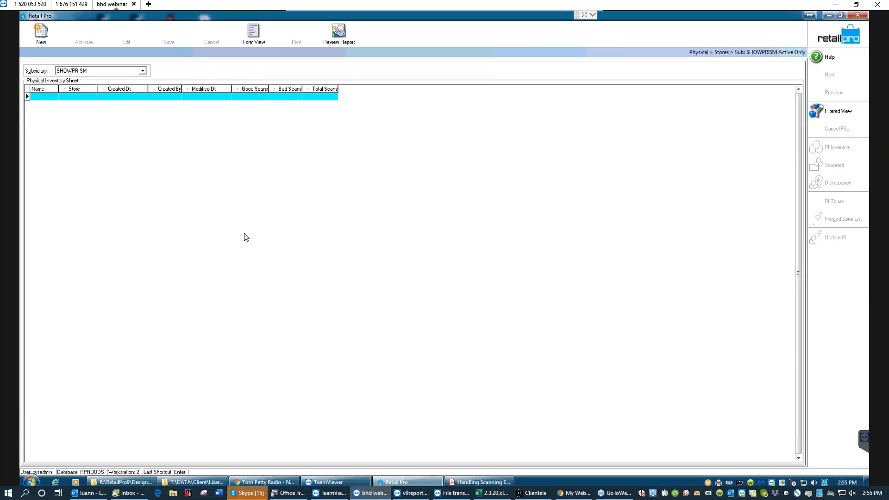
- Check the archived sheets under subsidiary SUB 2, switch the subsidiary again, and return to Inventory
{"action": "left_click", "coordinate": [142, 71]}
{"action": "left_click", "coordinate": [80, 85]}
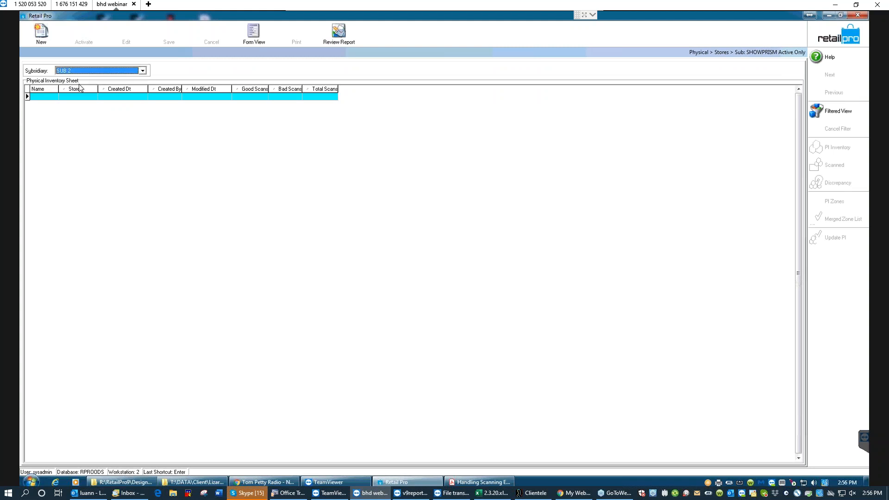
{"action": "left_click", "coordinate": [141, 71]}
{"action": "left_click", "coordinate": [79, 78]}
{"action": "left_click", "coordinate": [832, 34]}
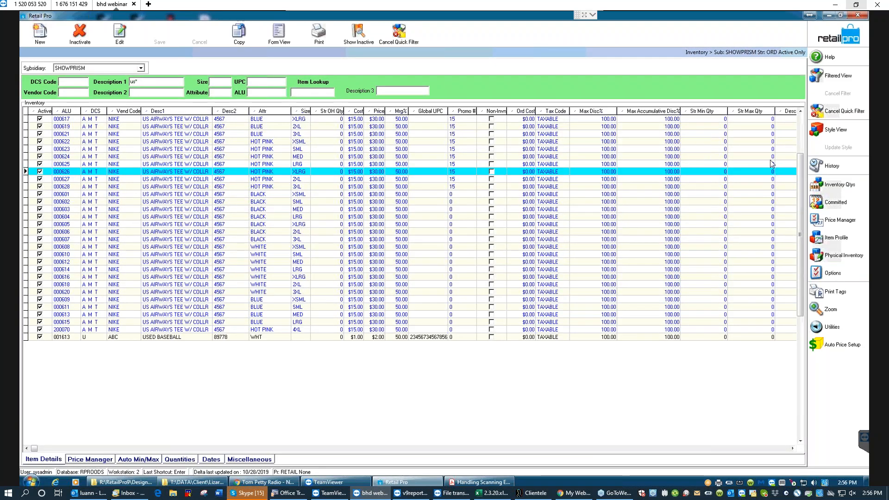
- Start Update PI for the stores' sheet, choose reason PHYSICAL and location ORD - STORE 1, and cancel without updating
{"action": "left_click", "coordinate": [842, 258]}
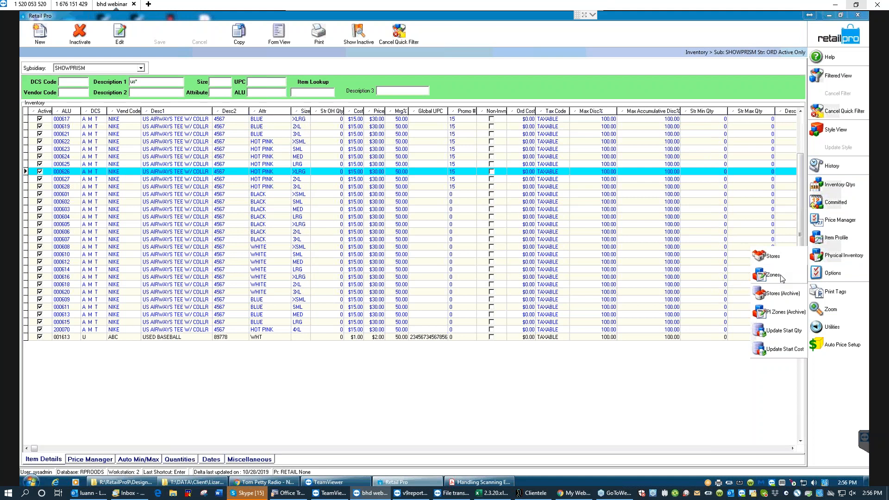
{"action": "left_click", "coordinate": [772, 256]}
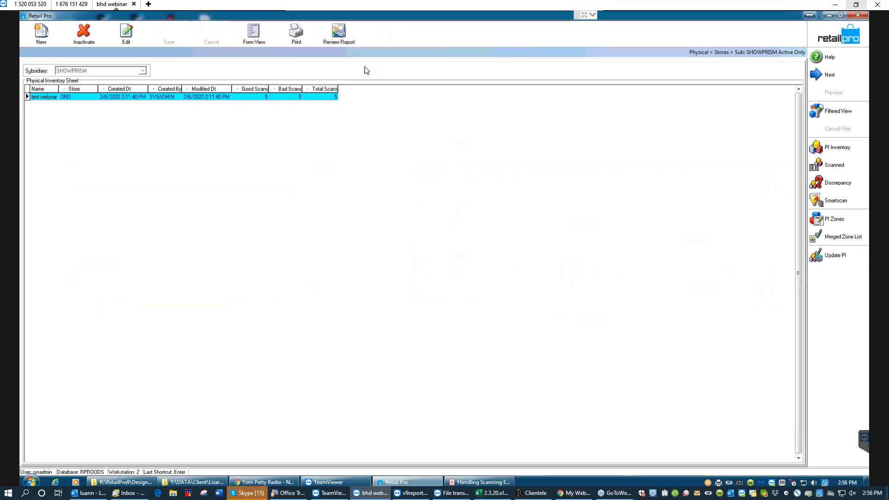
{"action": "left_click", "coordinate": [835, 256]}
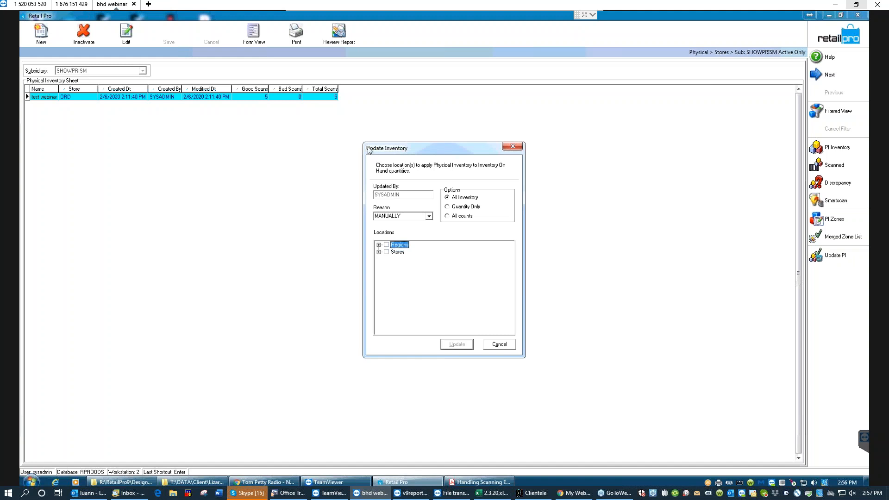
{"action": "left_click", "coordinate": [429, 217]}
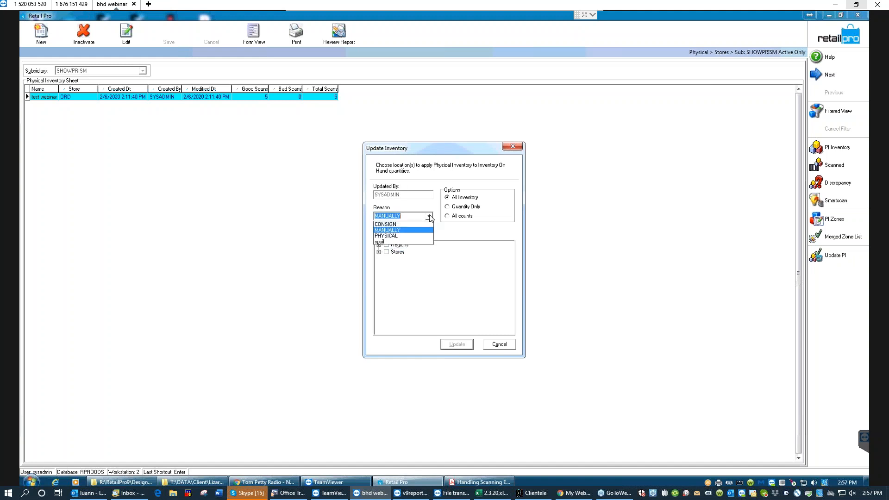
{"action": "left_click", "coordinate": [401, 236]}
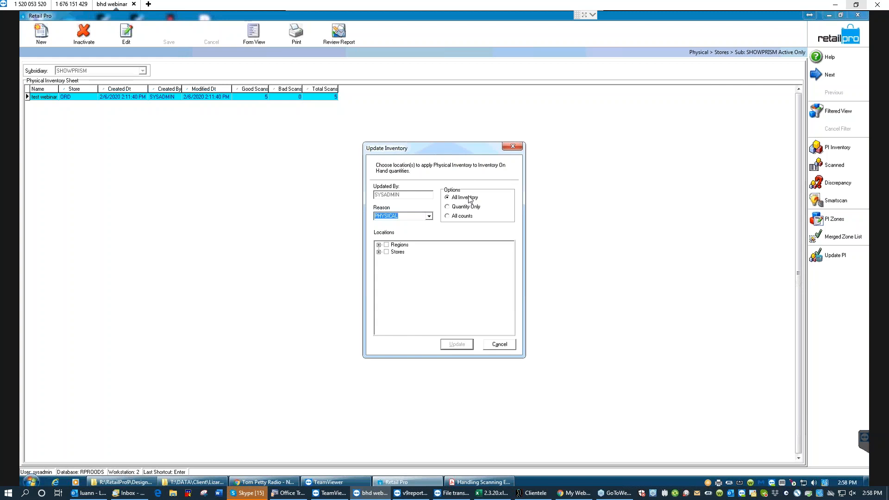
{"action": "left_click", "coordinate": [379, 251]}
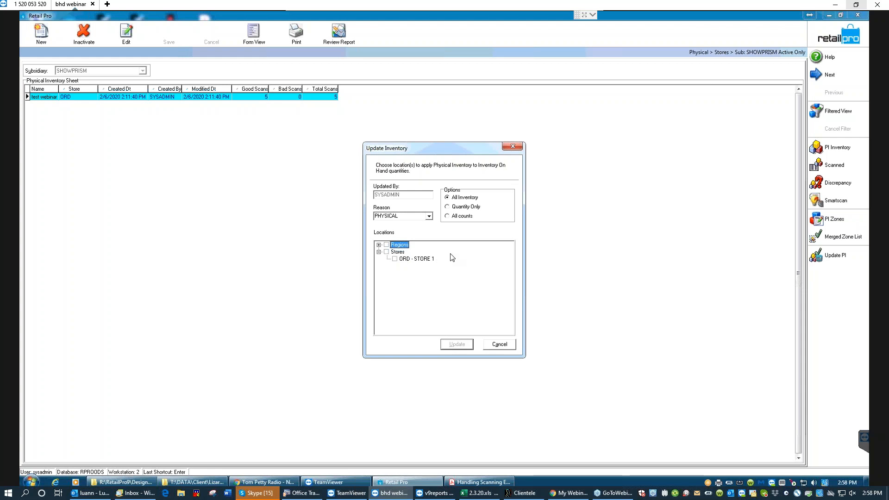
{"action": "left_click", "coordinate": [394, 260]}
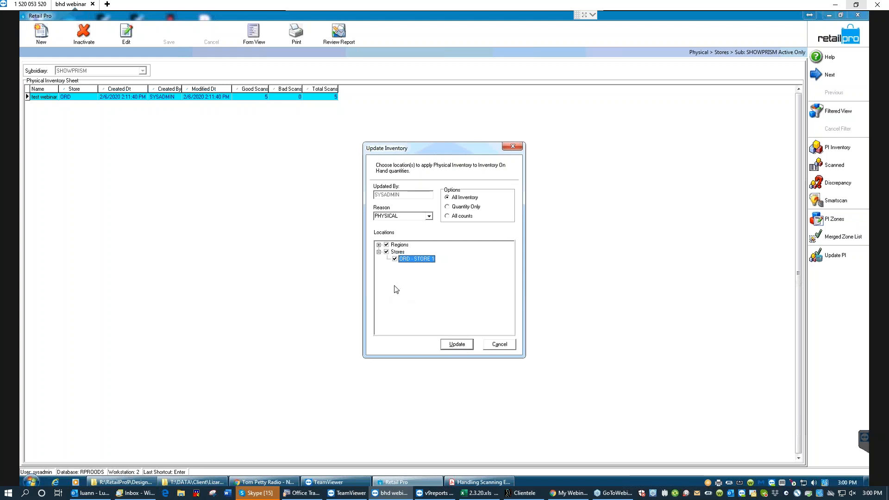
{"action": "left_click", "coordinate": [507, 346]}
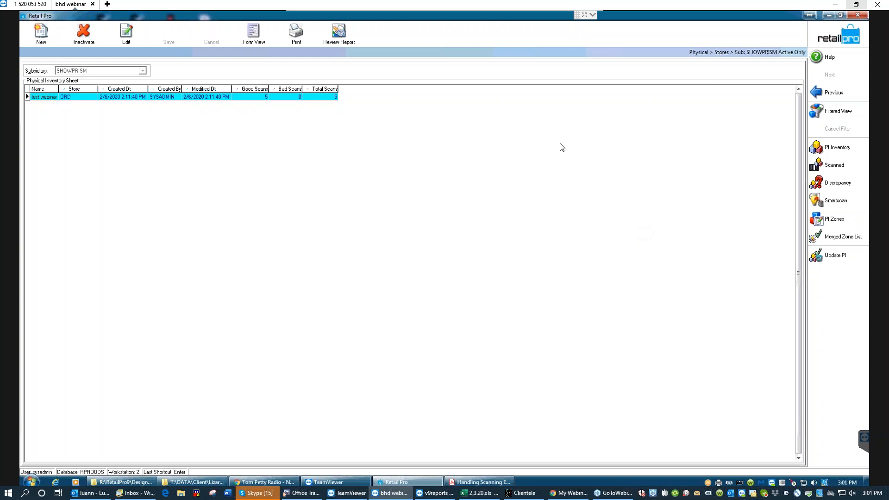
- Return to the main screen and open the PI Tool options under the local Merchandise section of System Preferences
{"action": "left_click", "coordinate": [840, 35]}
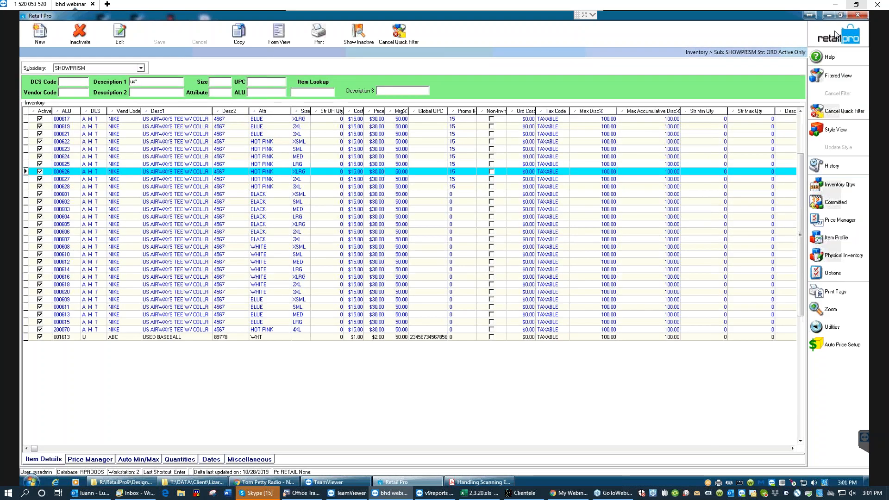
{"action": "left_click", "coordinate": [841, 31]}
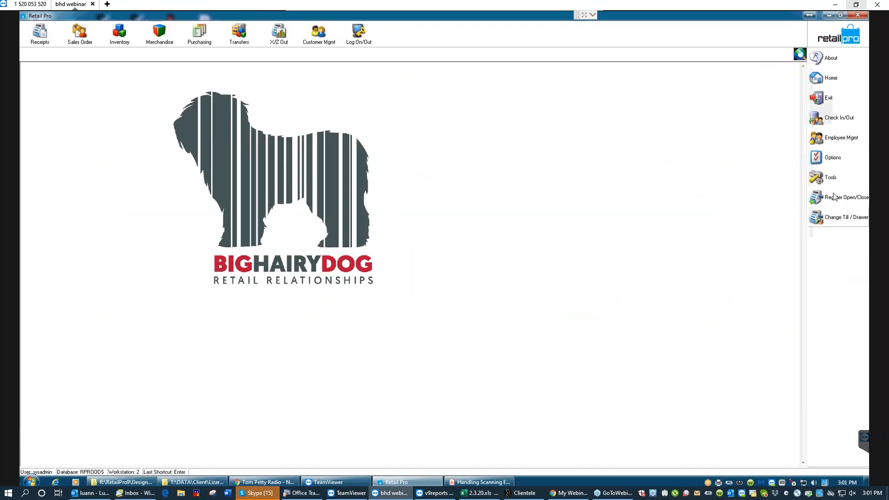
{"action": "left_click", "coordinate": [846, 158]}
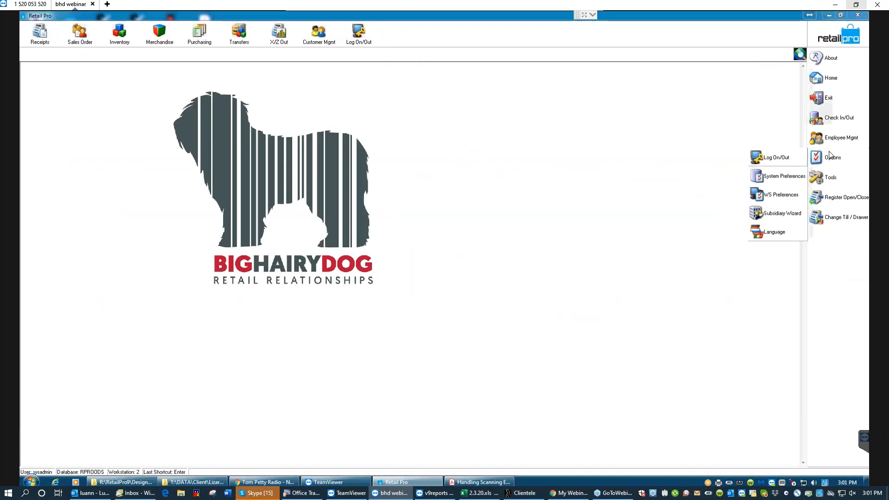
{"action": "left_click", "coordinate": [782, 176]}
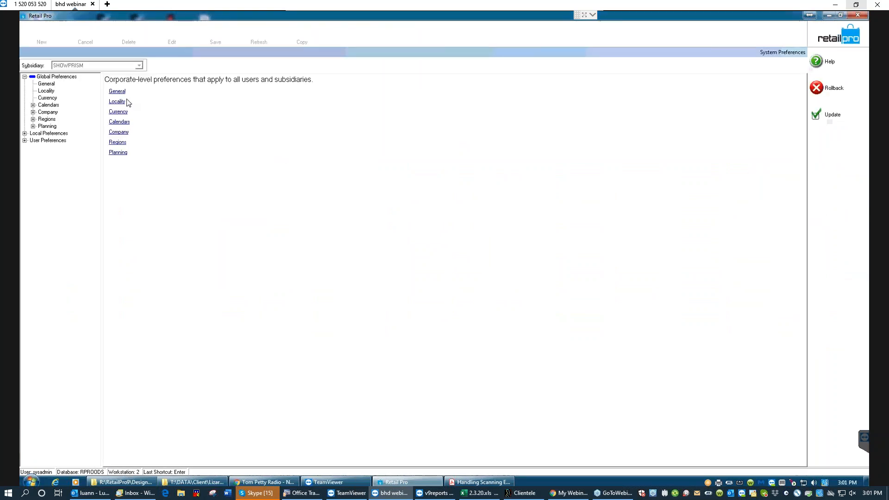
{"action": "left_click", "coordinate": [25, 133]}
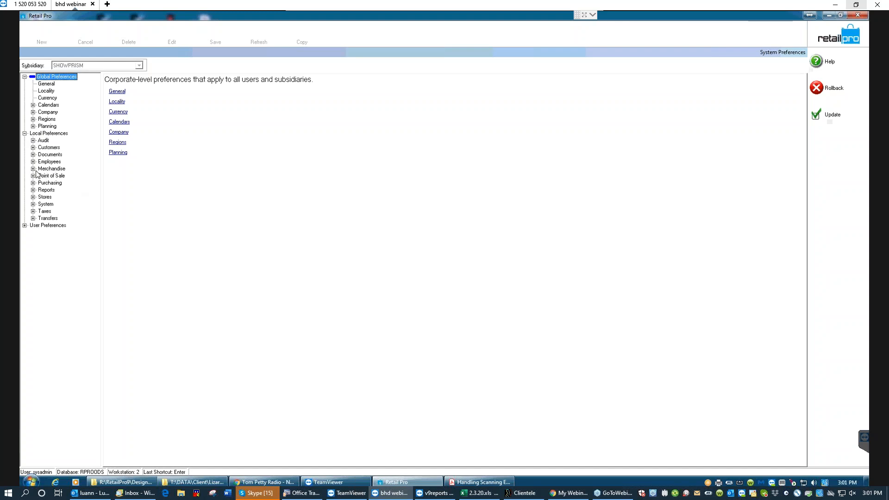
{"action": "left_click", "coordinate": [33, 168]}
{"action": "left_click", "coordinate": [41, 226]}
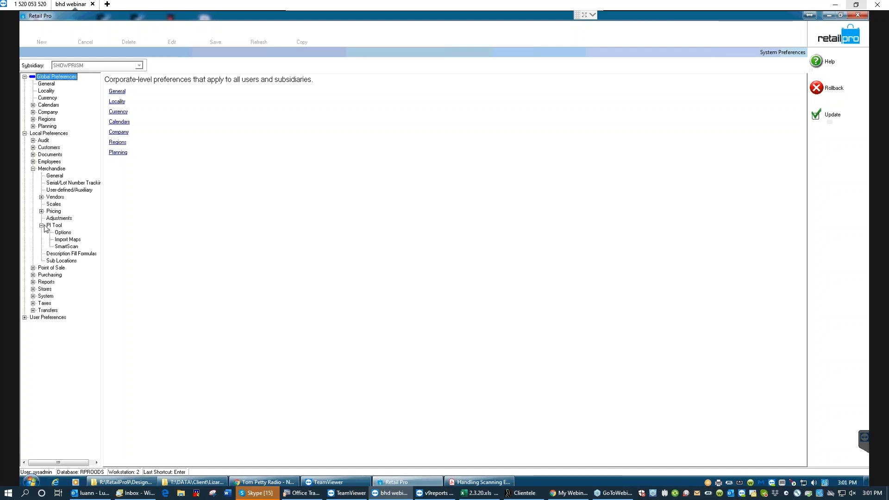
{"action": "left_click", "coordinate": [63, 232]}
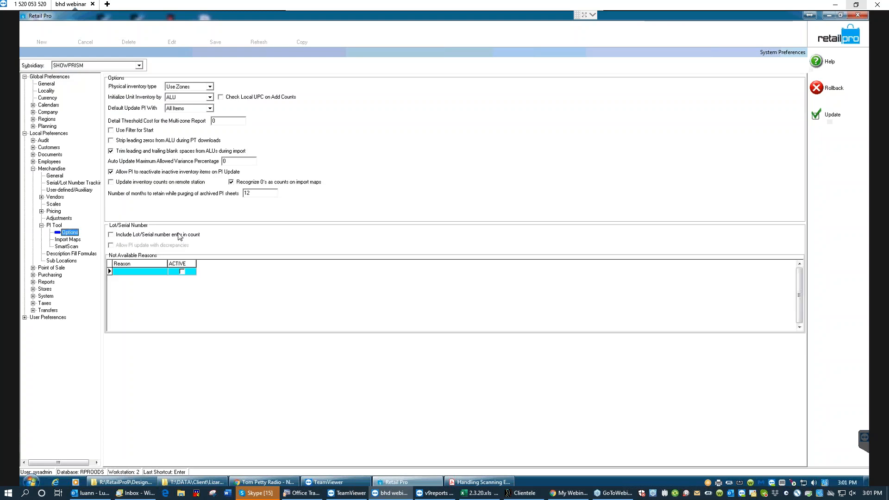
- Enable Update inventory counts on remote station, clear it again, and update the system preferences
{"action": "left_click", "coordinate": [111, 184]}
{"action": "left_click", "coordinate": [111, 182]}
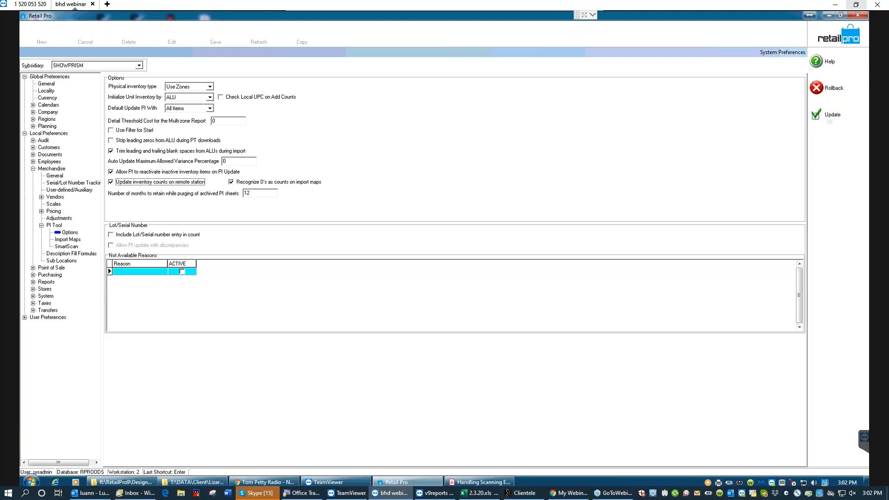
{"action": "left_click", "coordinate": [111, 183]}
{"action": "mouse_move", "coordinate": [408, 486]}
{"action": "left_click", "coordinate": [829, 116]}
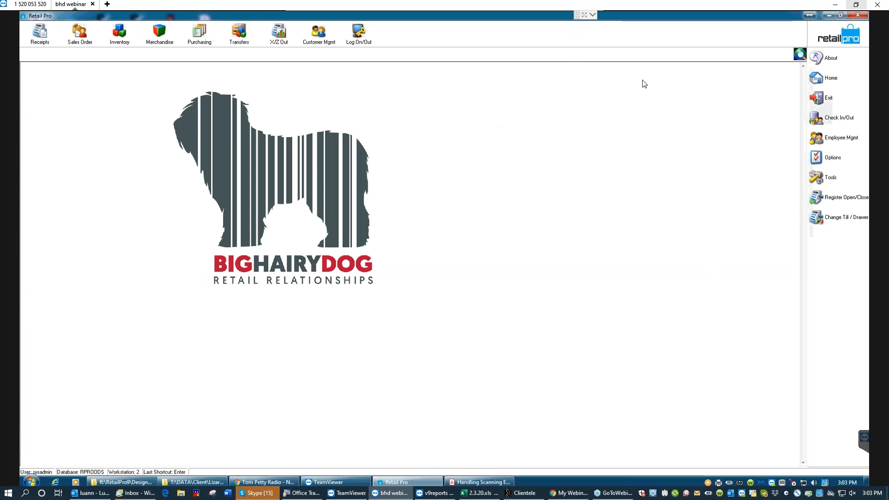
- Switch to Adobe Acrobat Reader and bring up the v9 PI - with Excel Count_Lizard Thicket.pdf guide
{"action": "left_click", "coordinate": [481, 483]}
{"action": "left_click", "coordinate": [231, 41]}
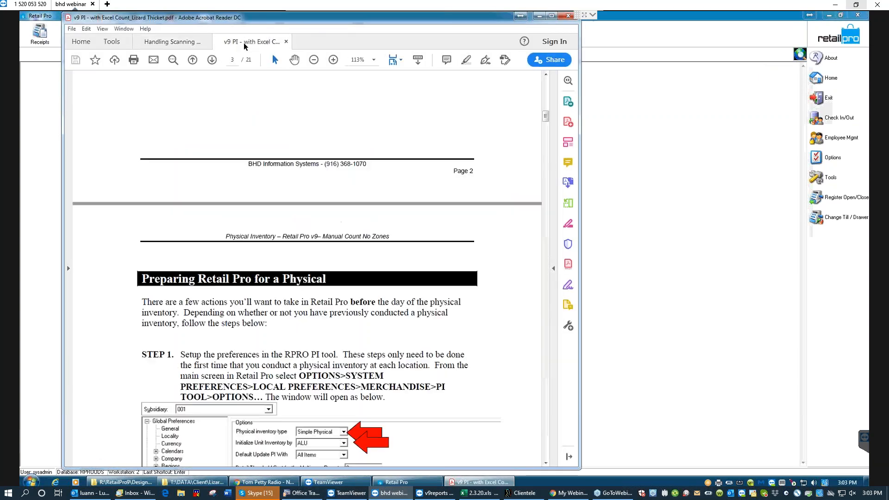
- Review the guide's preparation instructions for the PI Tool options and the PI import map, and minimize the guide to return to Retail Pro
{"action": "scroll", "coordinate": [293, 268], "scroll_direction": "down", "scroll_amount": 5}
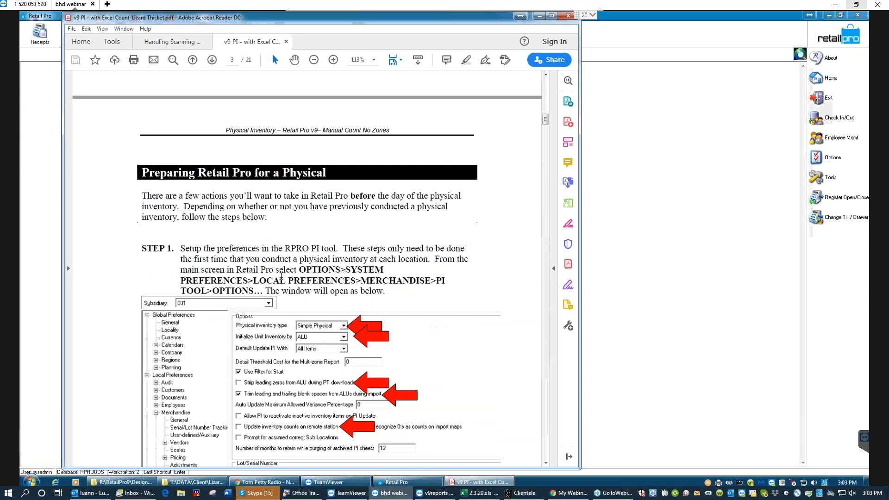
{"action": "scroll", "coordinate": [293, 268], "scroll_direction": "down", "scroll_amount": 3}
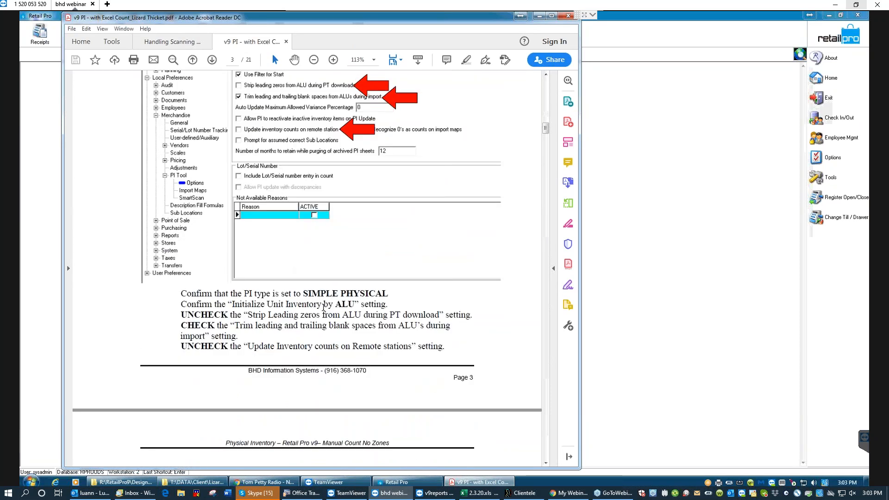
{"action": "scroll", "coordinate": [323, 307], "scroll_direction": "down", "scroll_amount": 3}
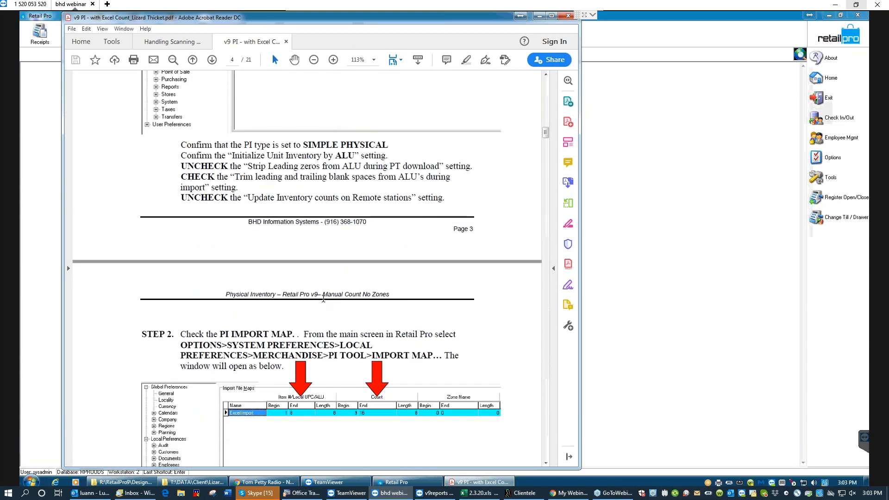
{"action": "scroll", "coordinate": [322, 299], "scroll_direction": "down", "scroll_amount": 4}
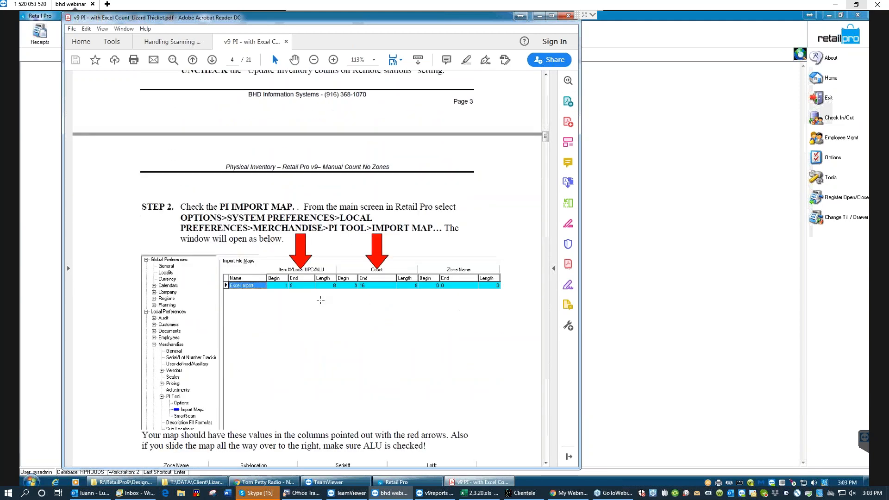
{"action": "scroll", "coordinate": [320, 300], "scroll_direction": "down", "scroll_amount": 3}
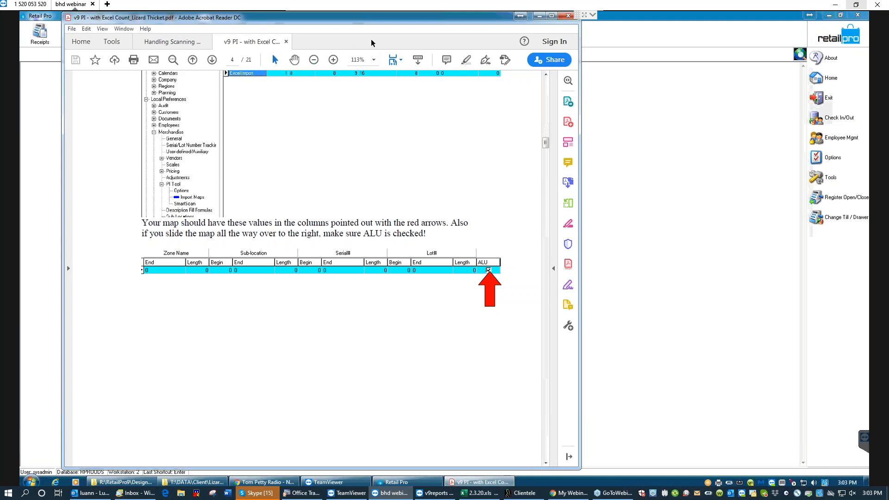
{"action": "left_click", "coordinate": [539, 16]}
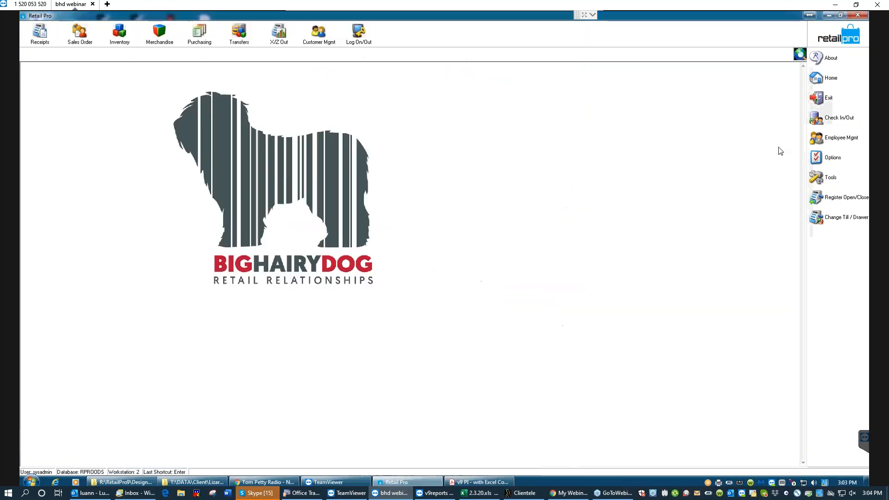